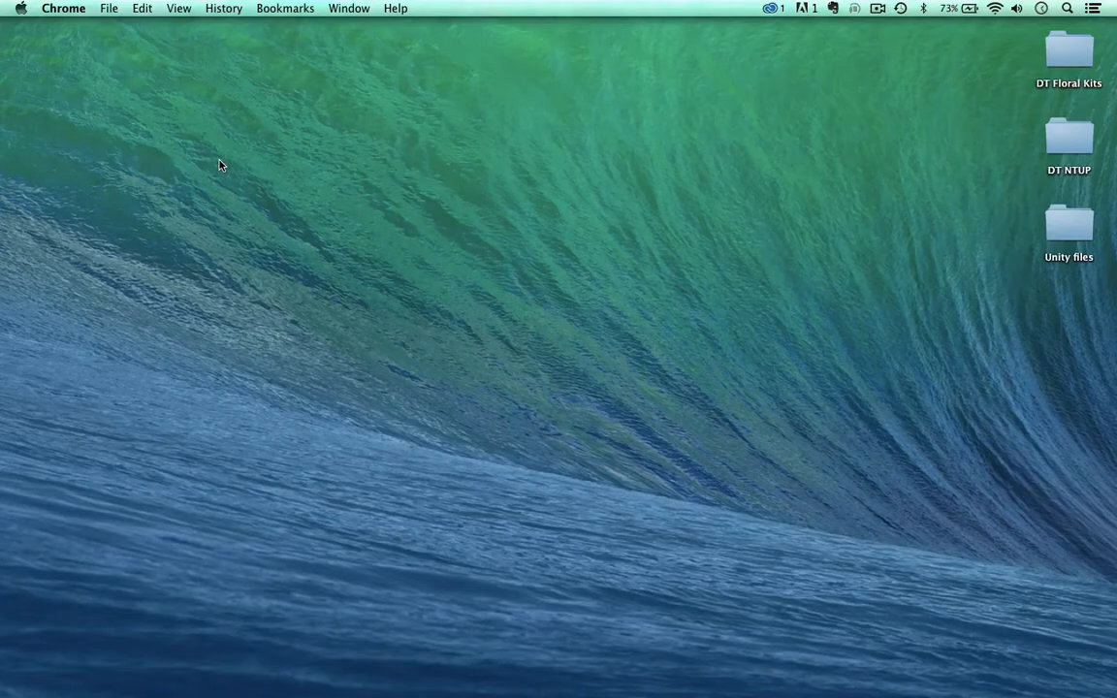
Launch Unity and start setting up a new project.
mouse_move(230, 683)
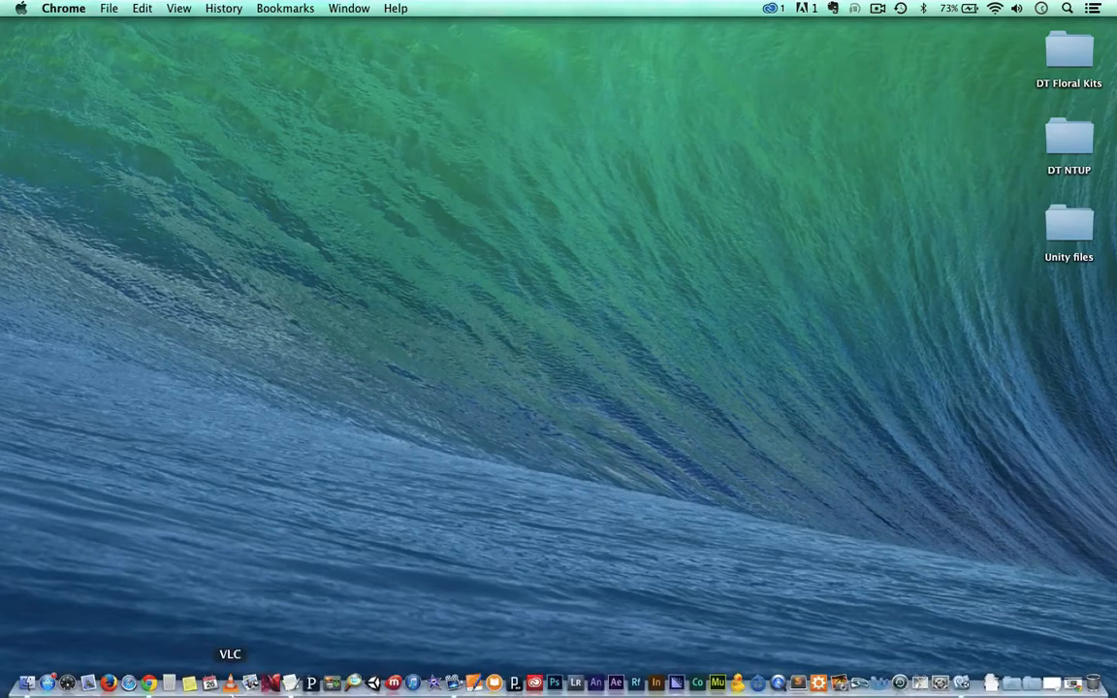
left_click(373, 683)
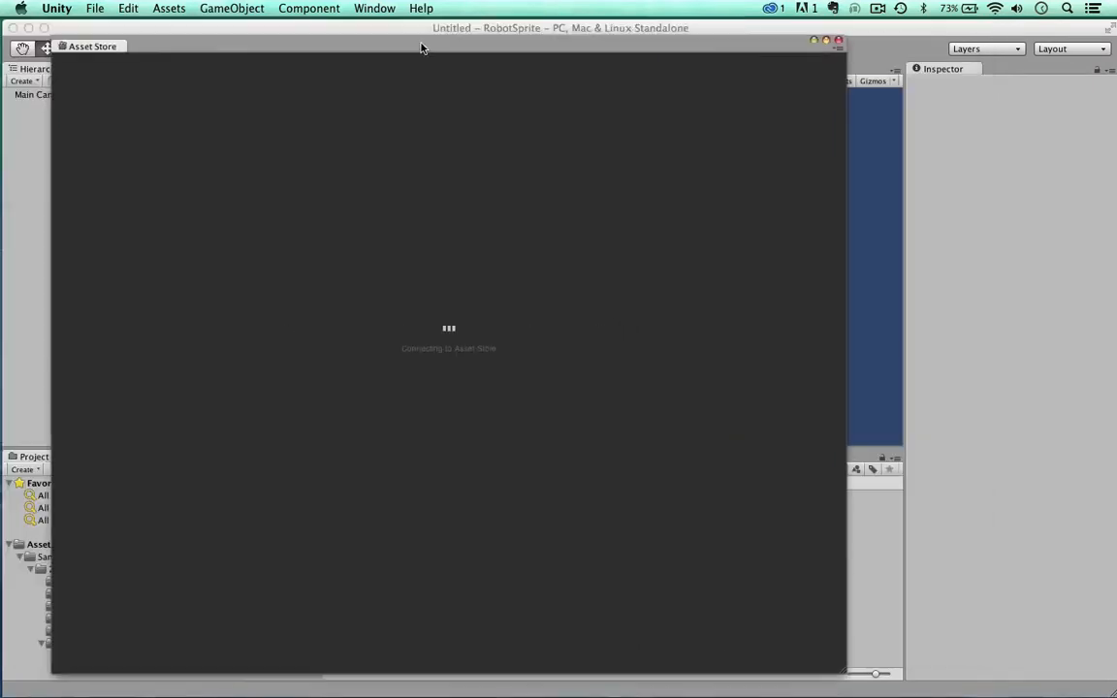
left_click_drag(422, 49, 367, 60)
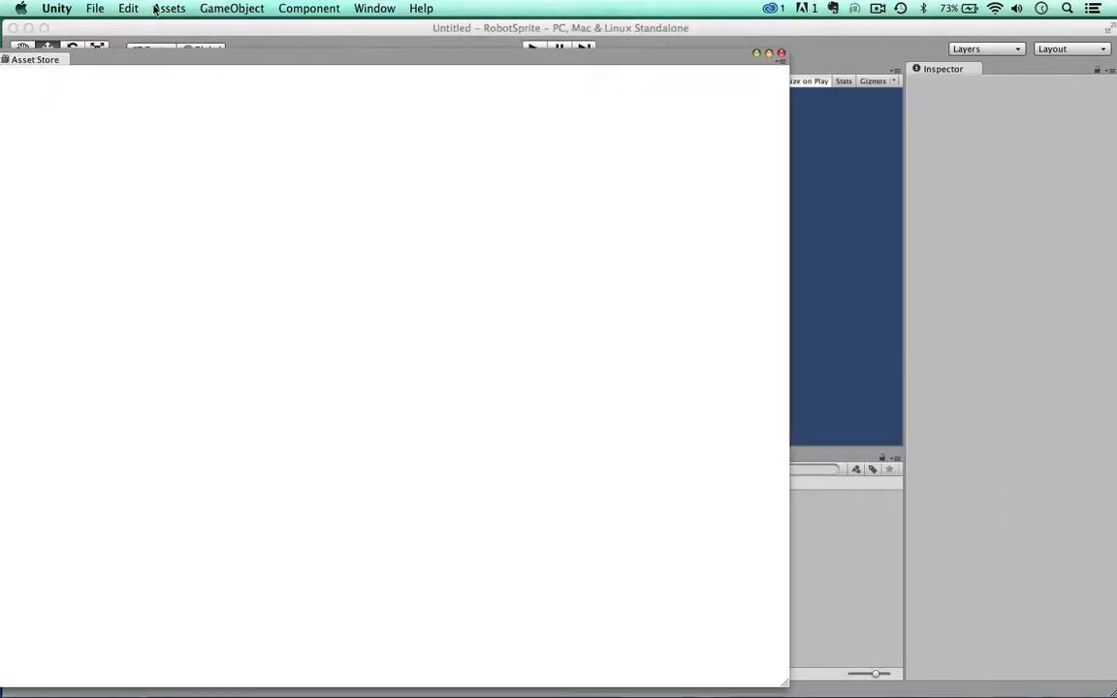
left_click(95, 8)
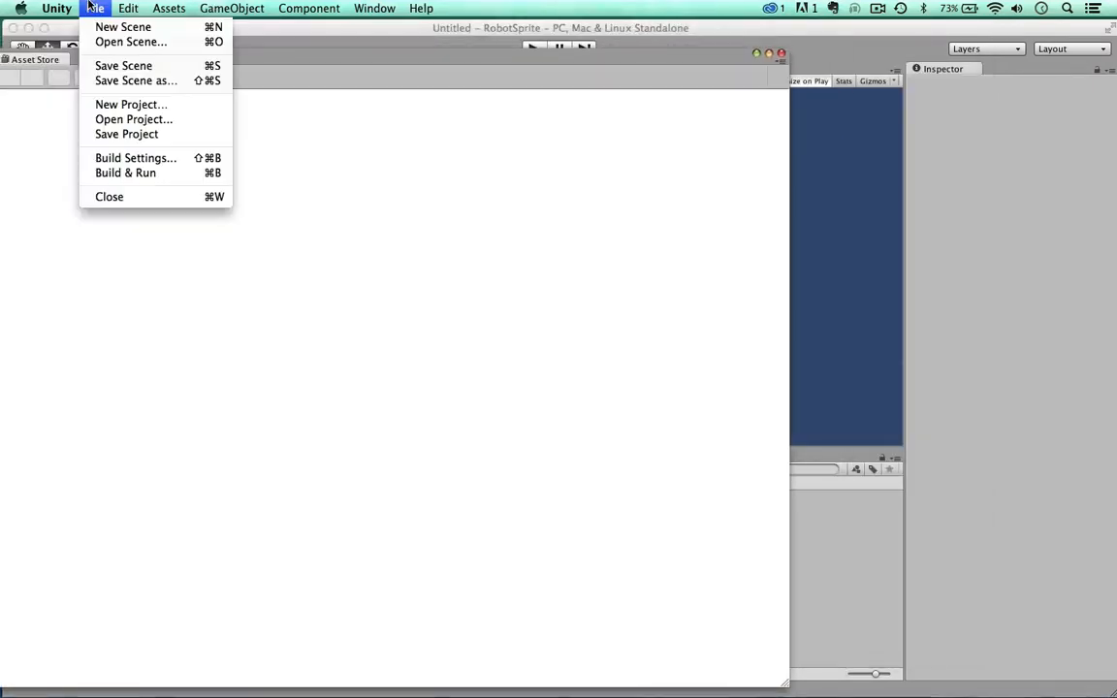
left_click(124, 105)
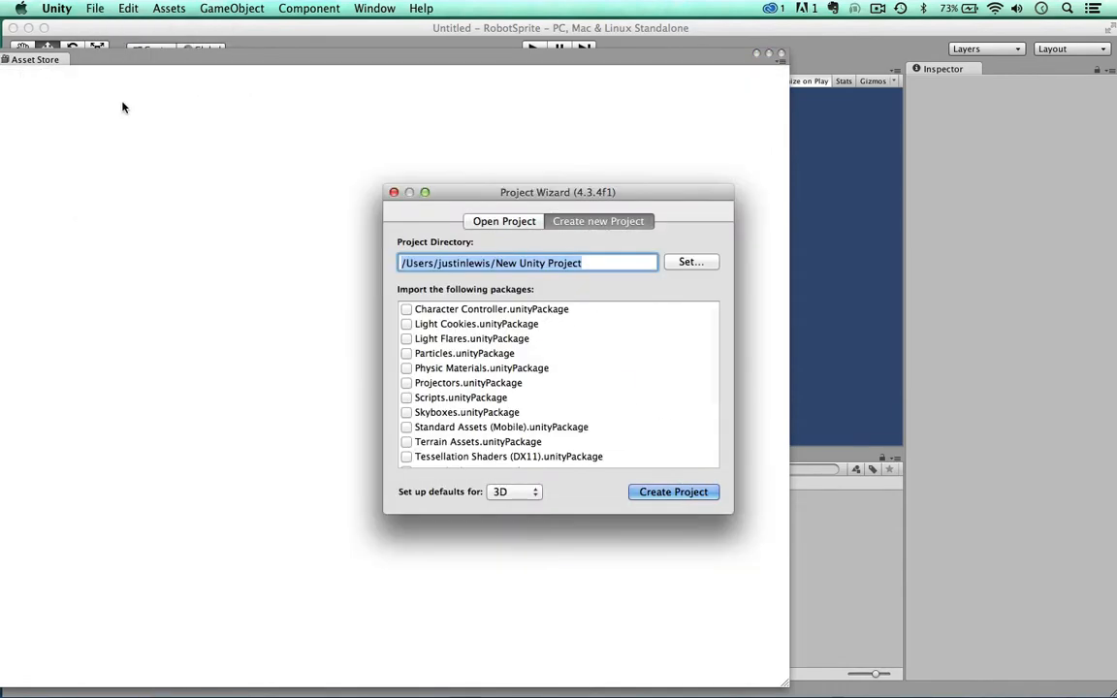
Name the new project RobotIntro, set its defaults to 2D, and create it without importing any packages.
left_click(499, 262)
left_click_drag(497, 262, 656, 262)
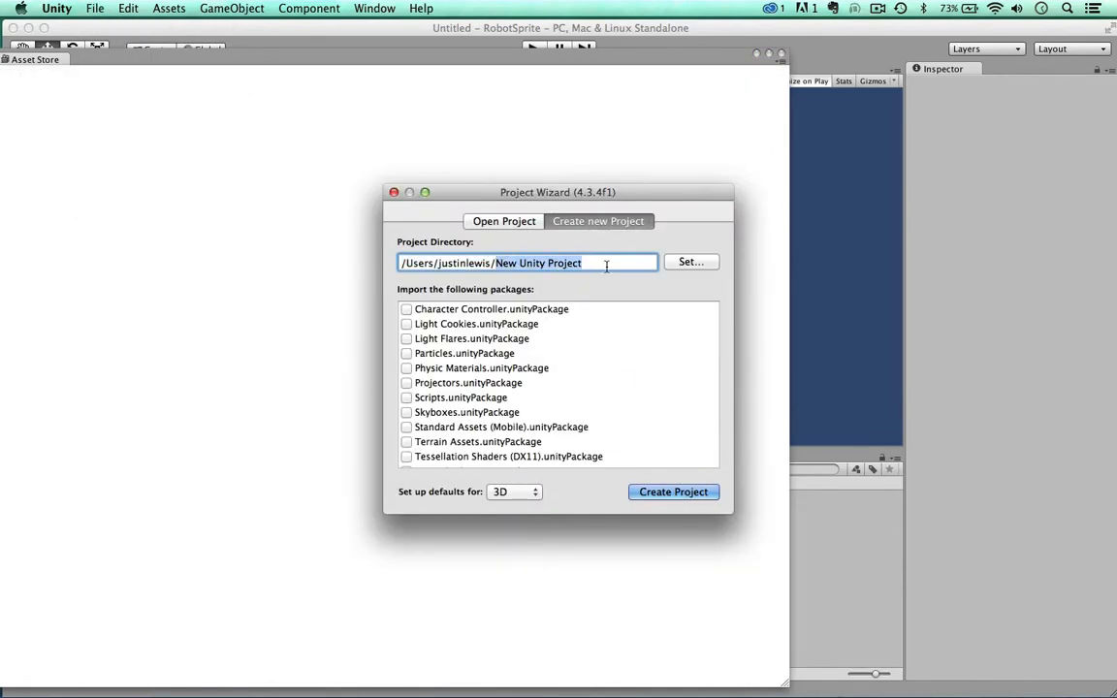
type("Robot")
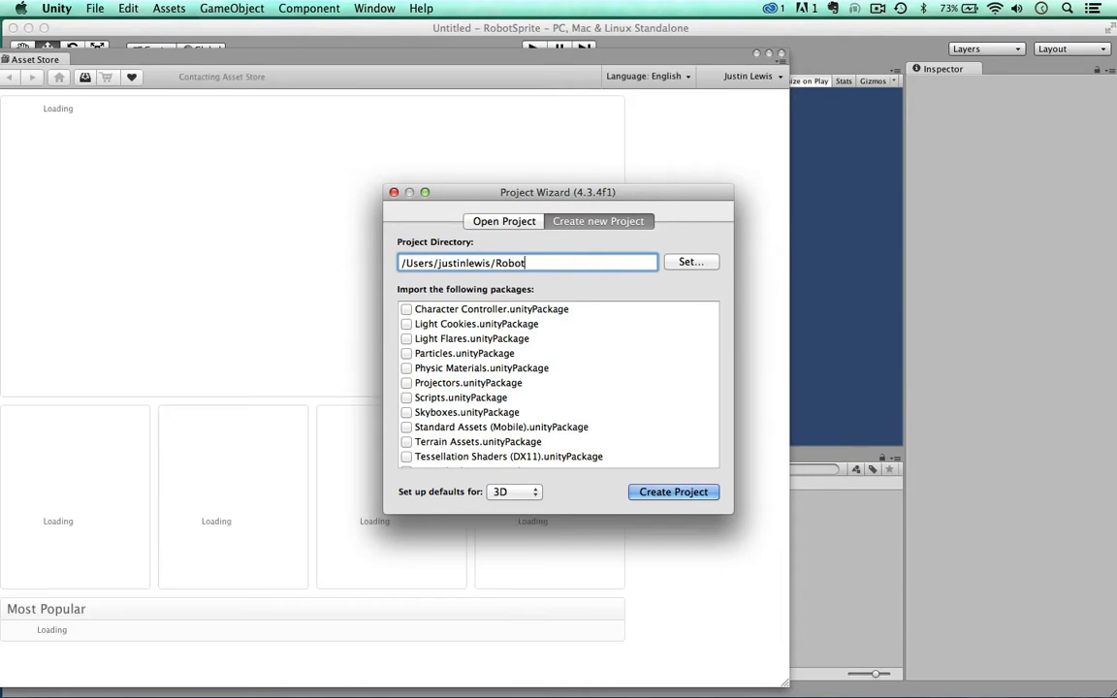
type("Intro")
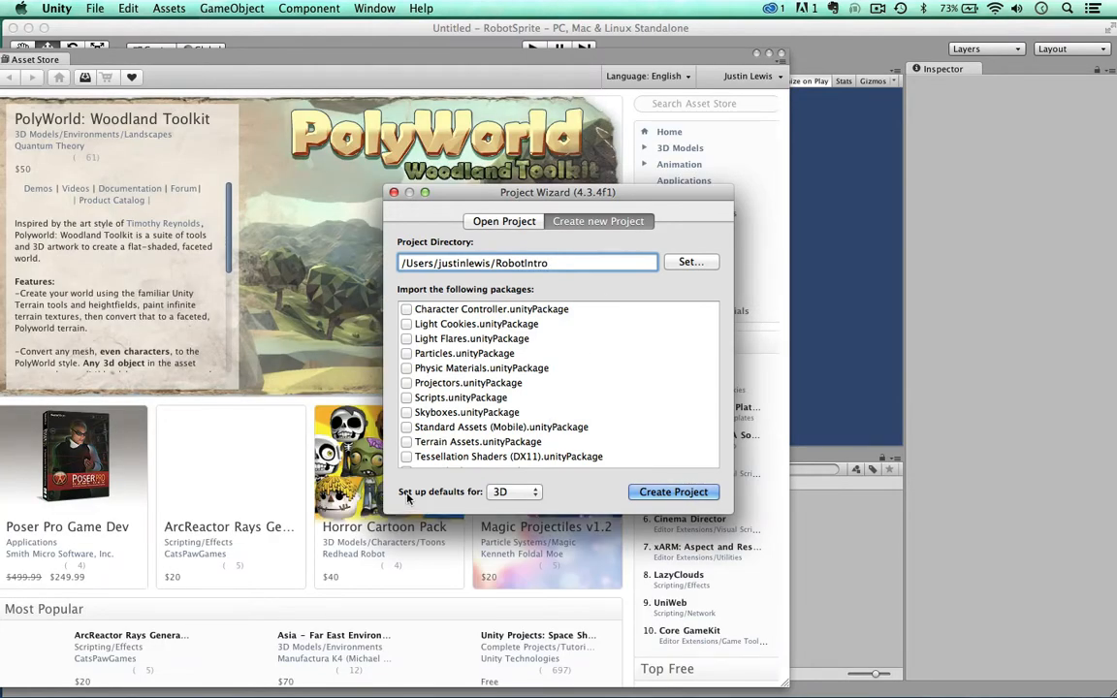
left_click(500, 493)
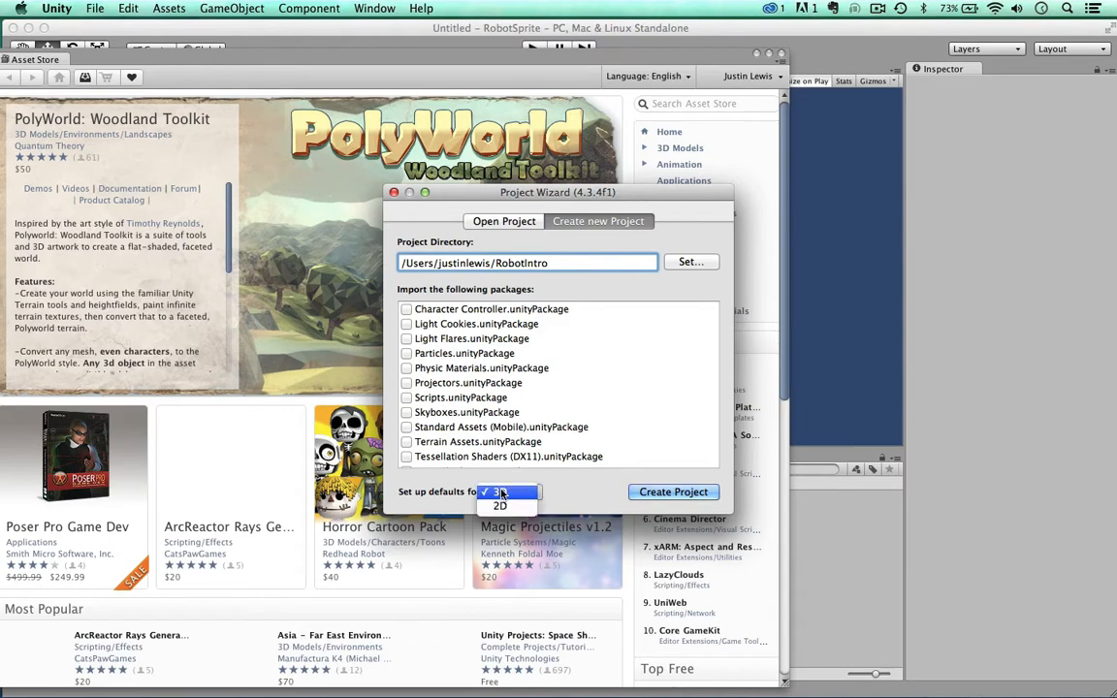
left_click(499, 506)
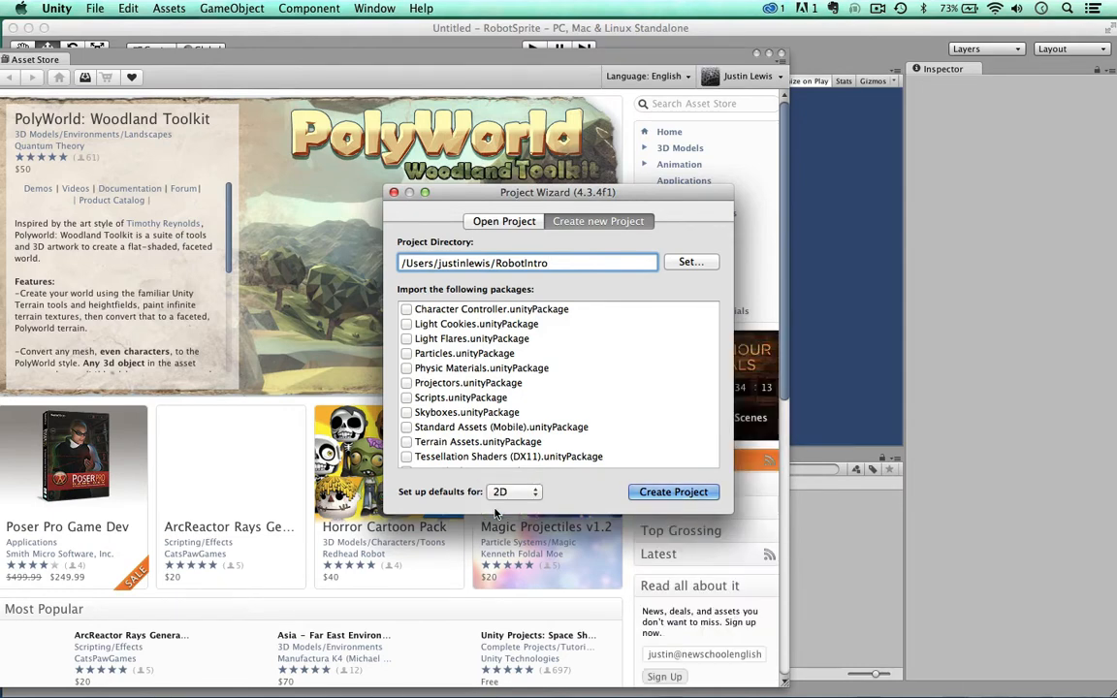
left_click(673, 493)
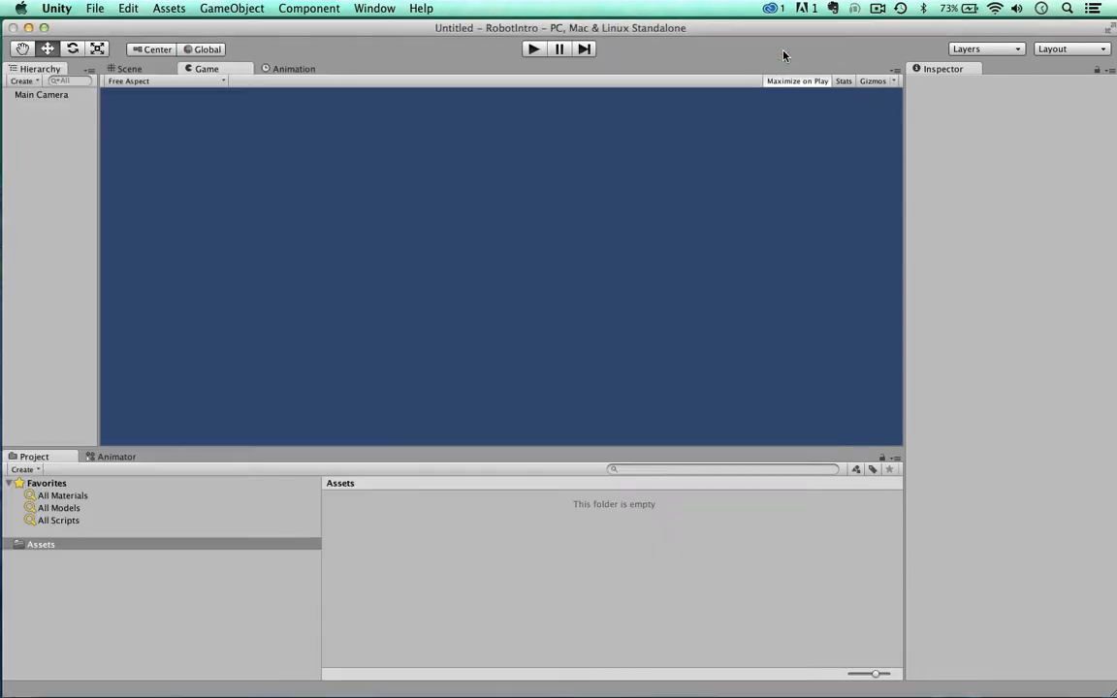
Show the Scene view, compare its 3D and 2D modes, and leave it in 2D mode.
mouse_move(732, 27)
left_mouse_down()
mouse_move(758, 62)
mouse_move(752, 25)
left_mouse_up()
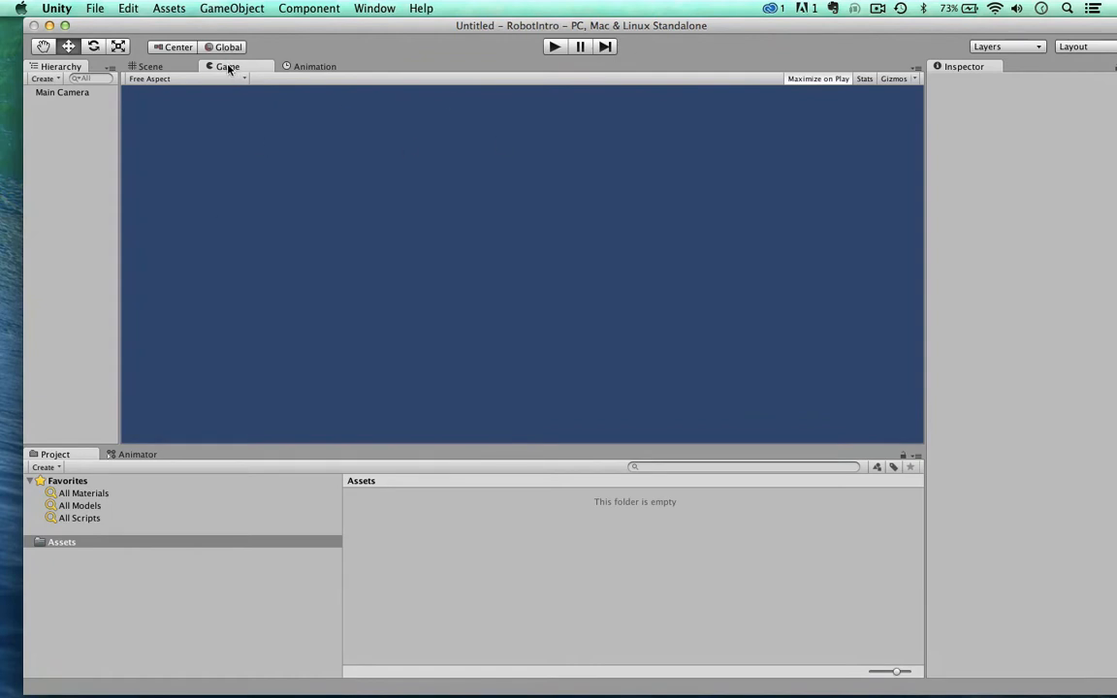
left_click(144, 66)
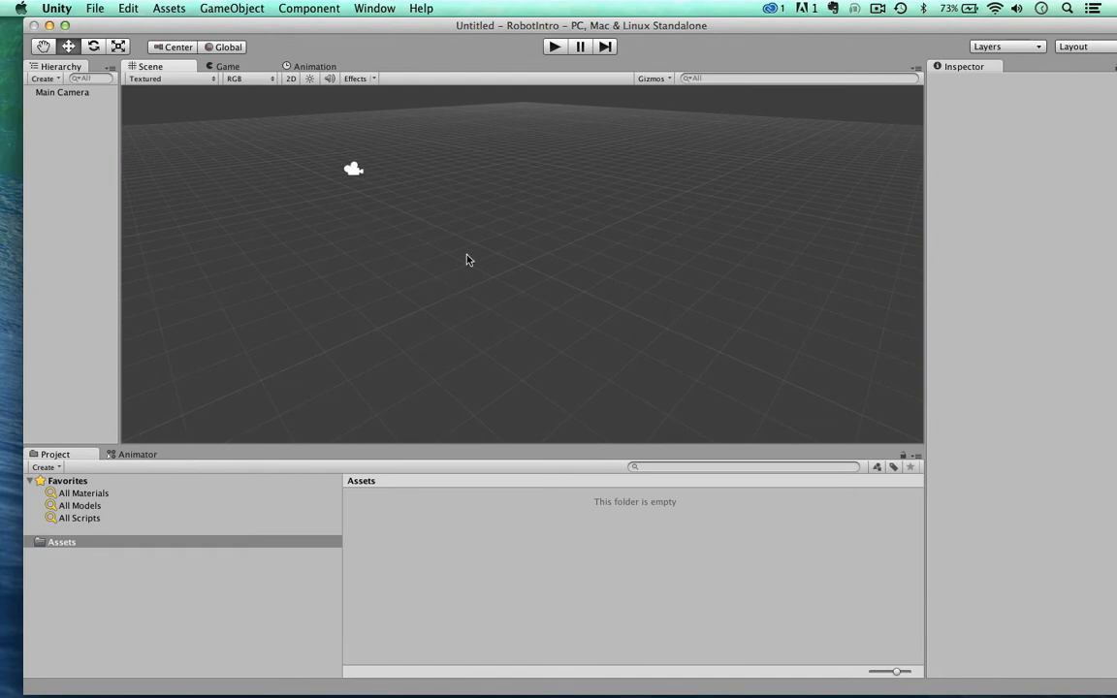
scroll(466, 260, "down", 10)
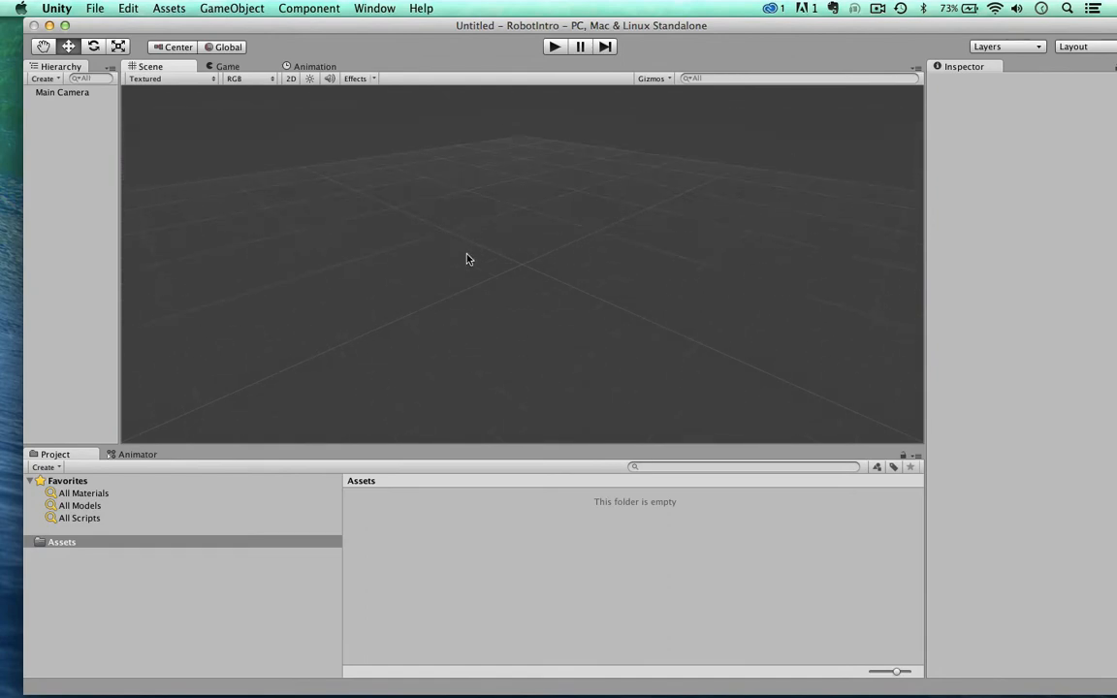
scroll(467, 259, "up", 10)
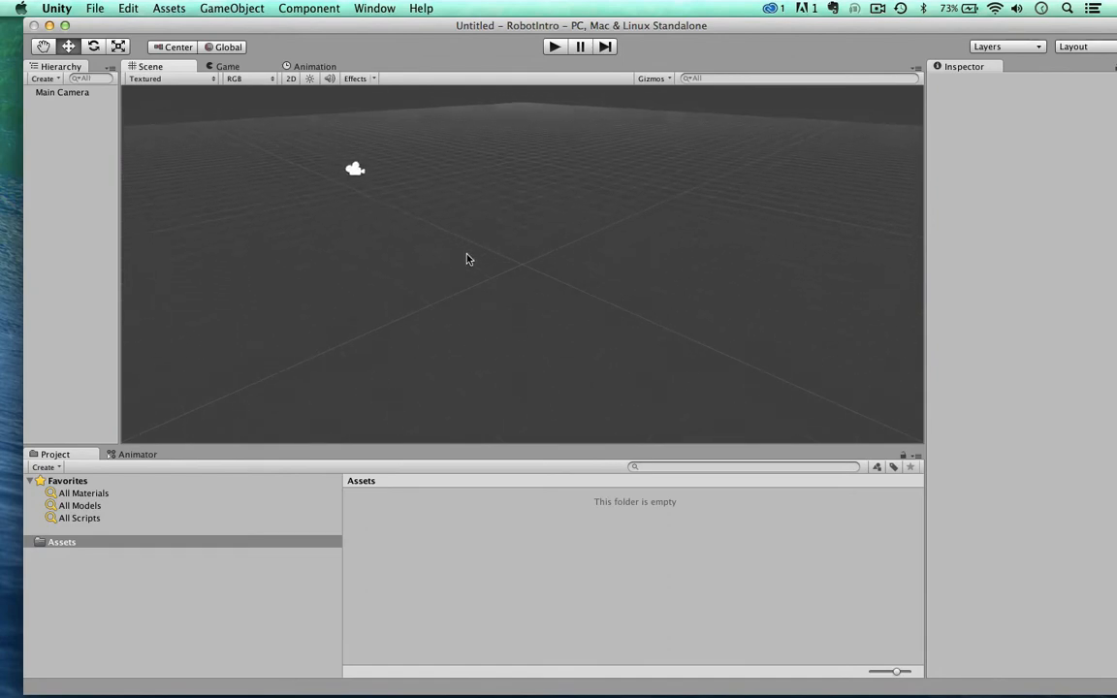
scroll(466, 260, "down", 3)
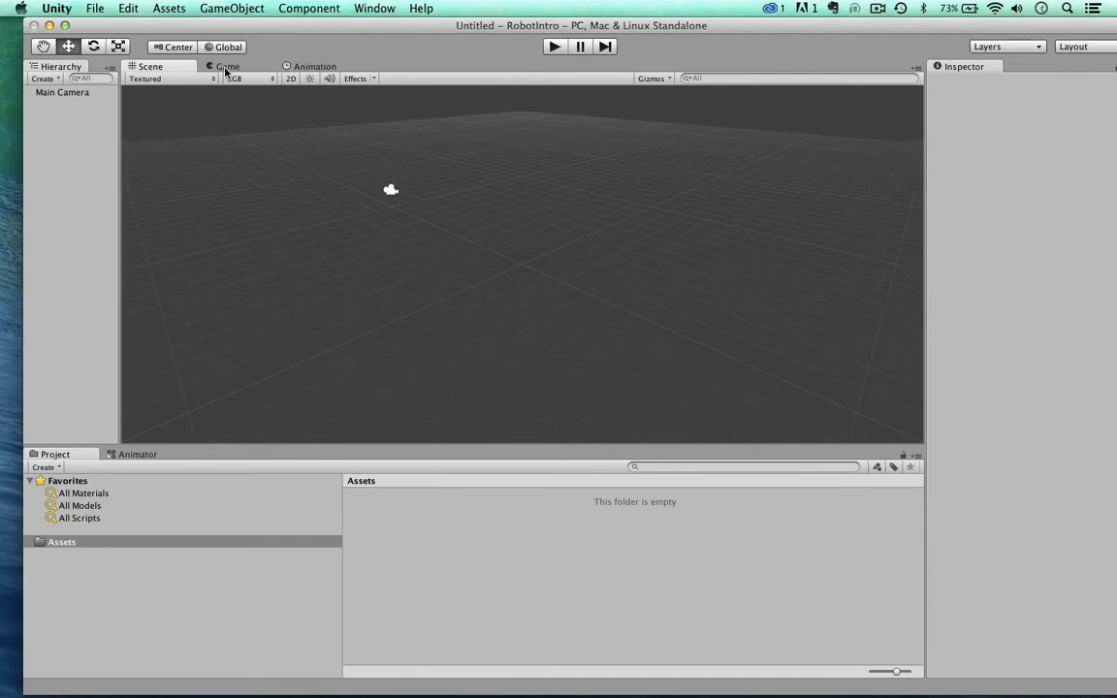
left_click(290, 80)
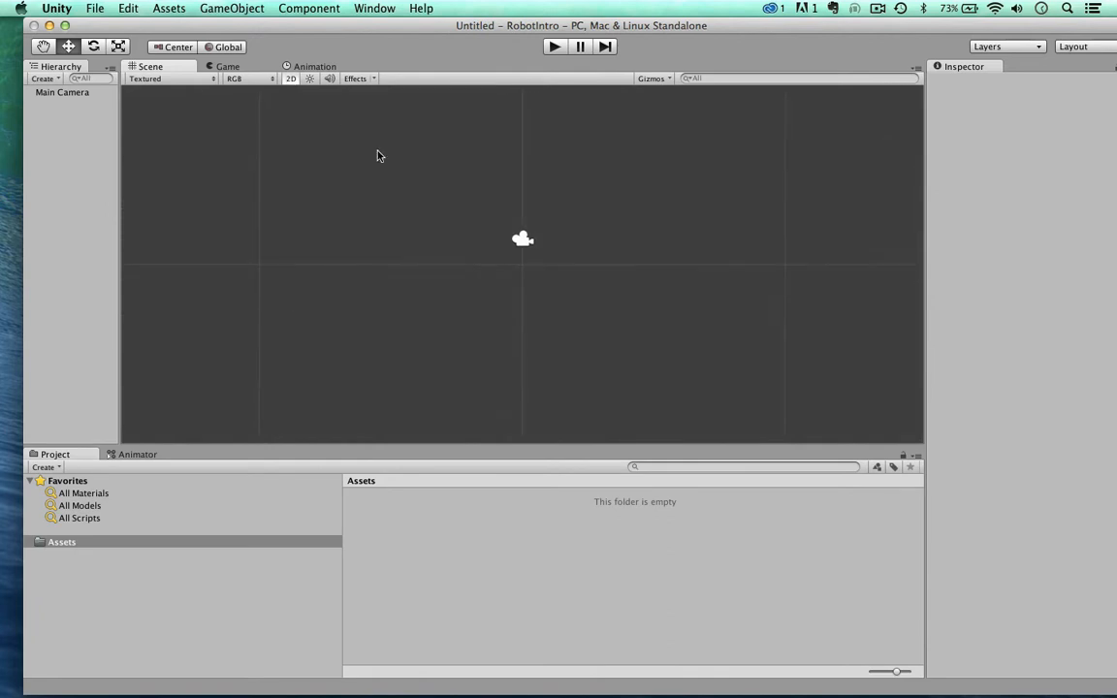
left_click(290, 80)
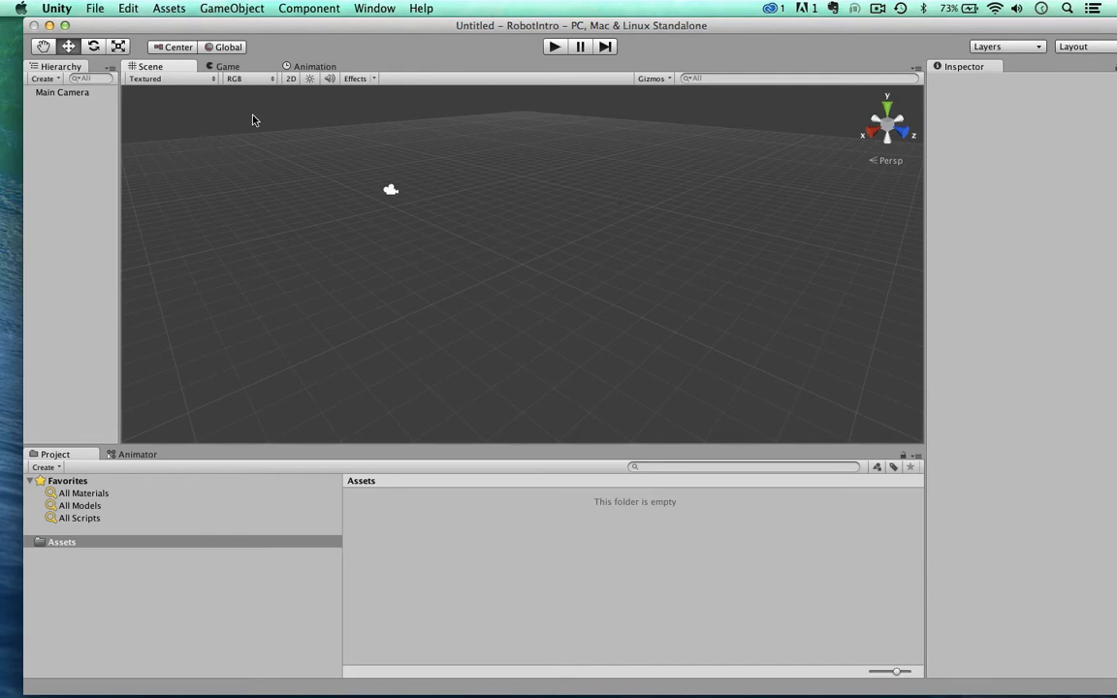
left_click(290, 80)
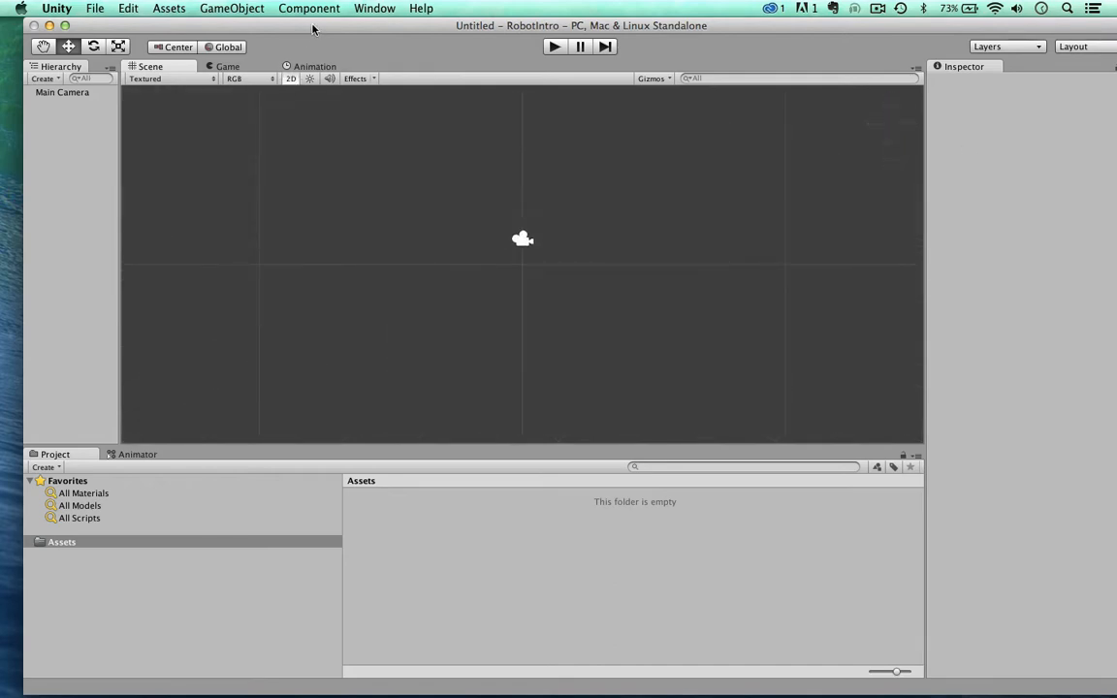
mouse_move(284, 27)
left_mouse_down()
mouse_move(303, 171)
mouse_move(326, 3)
mouse_move(288, 11)
left_mouse_up()
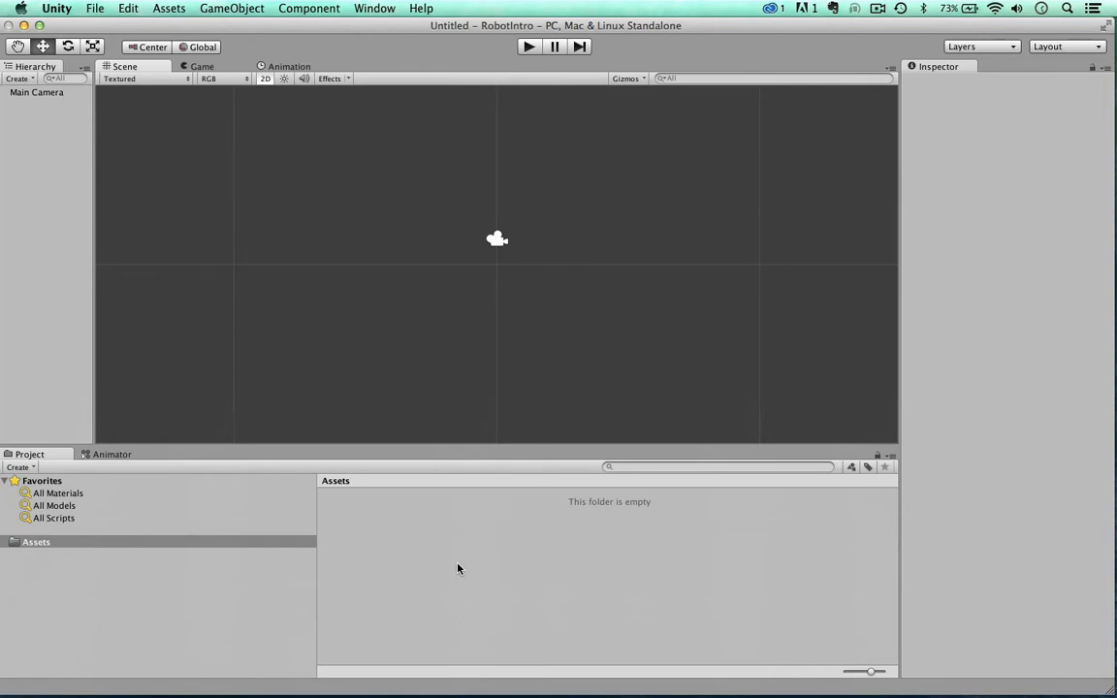
Open the Asset Store window and move it over the middle of the editor.
left_click(370, 8)
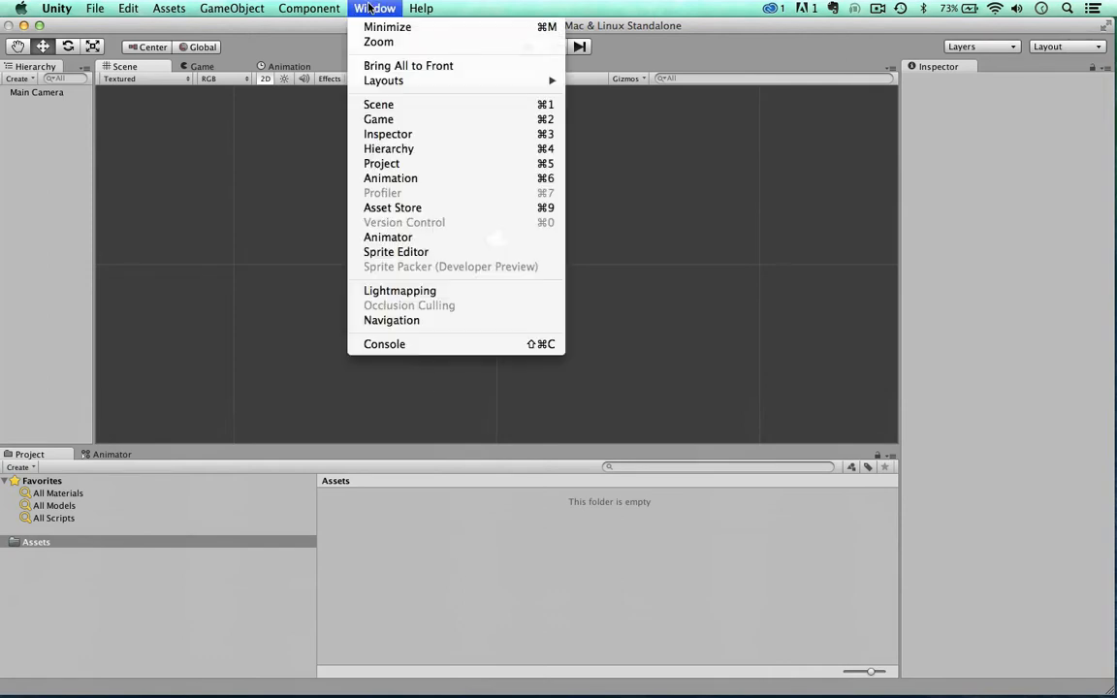
left_click(387, 208)
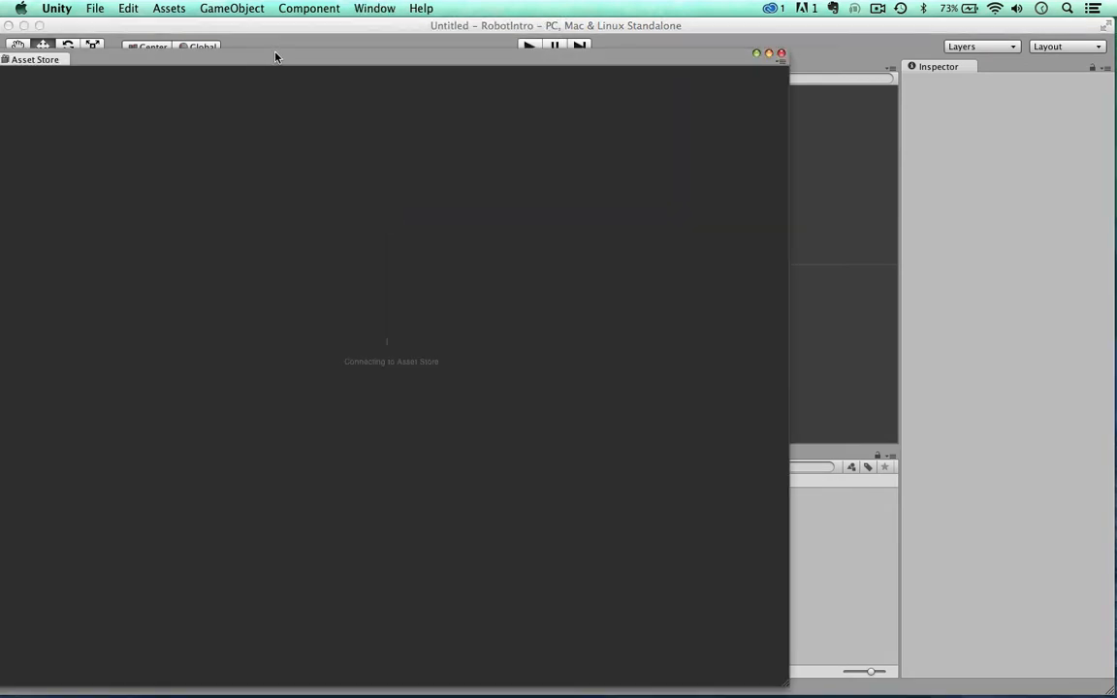
left_click_drag(274, 55, 403, 28)
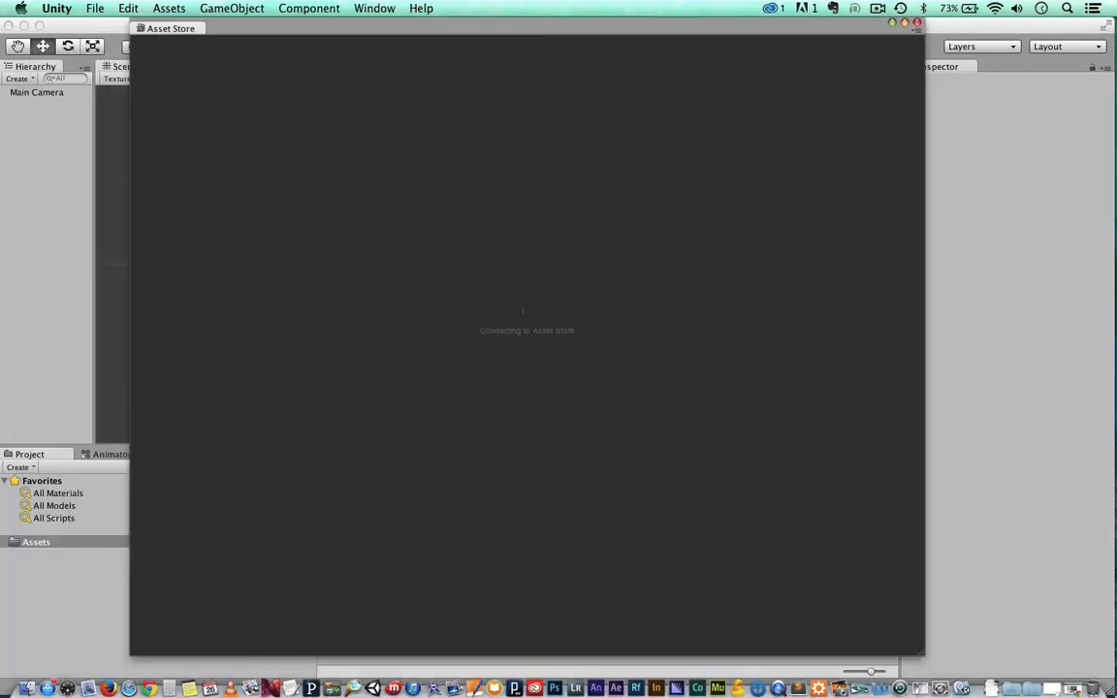
Switch to the Chrome window with the Sample Assets (beta) store page, check the package title, and close the window.
left_click(1075, 687)
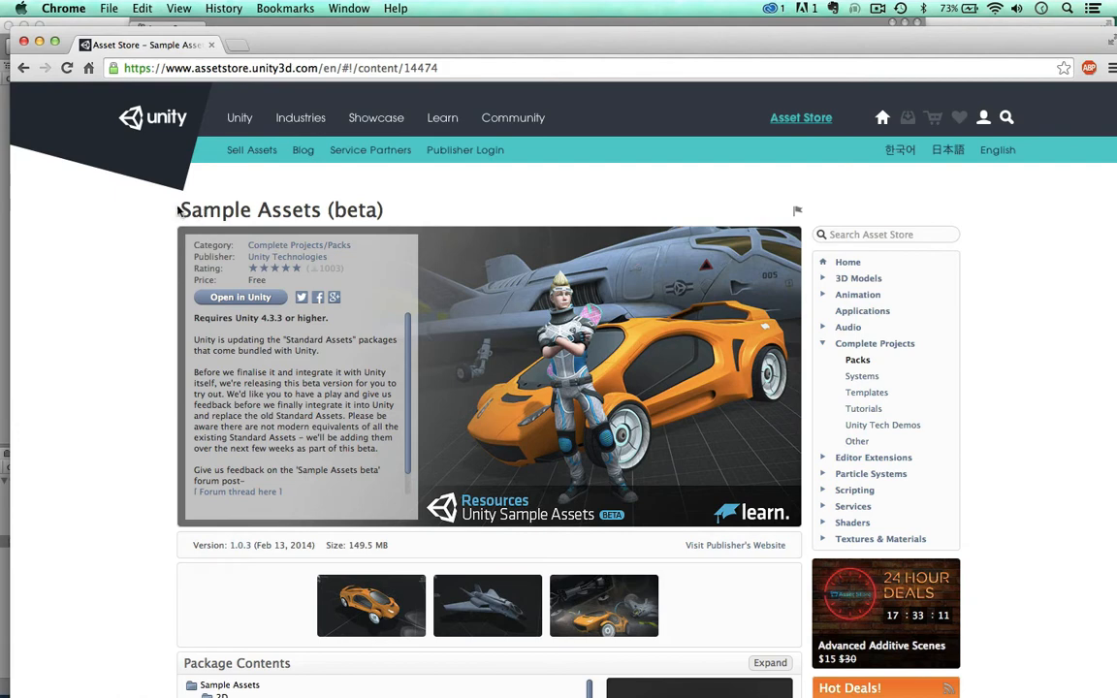
left_click_drag(181, 187, 365, 186)
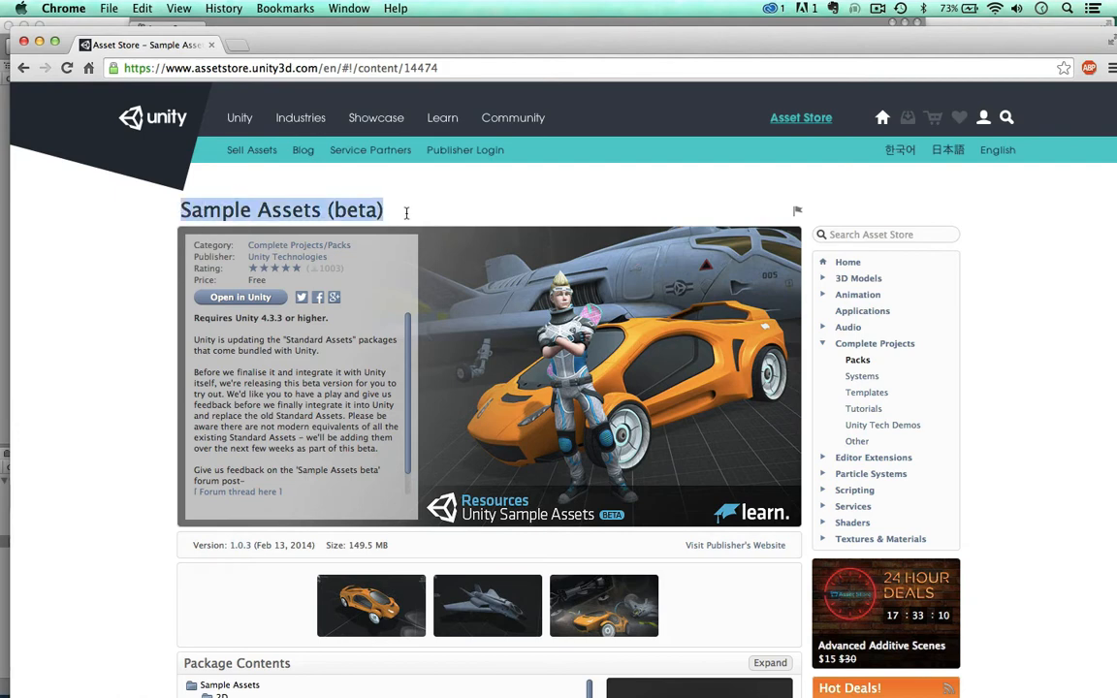
left_click(22, 40)
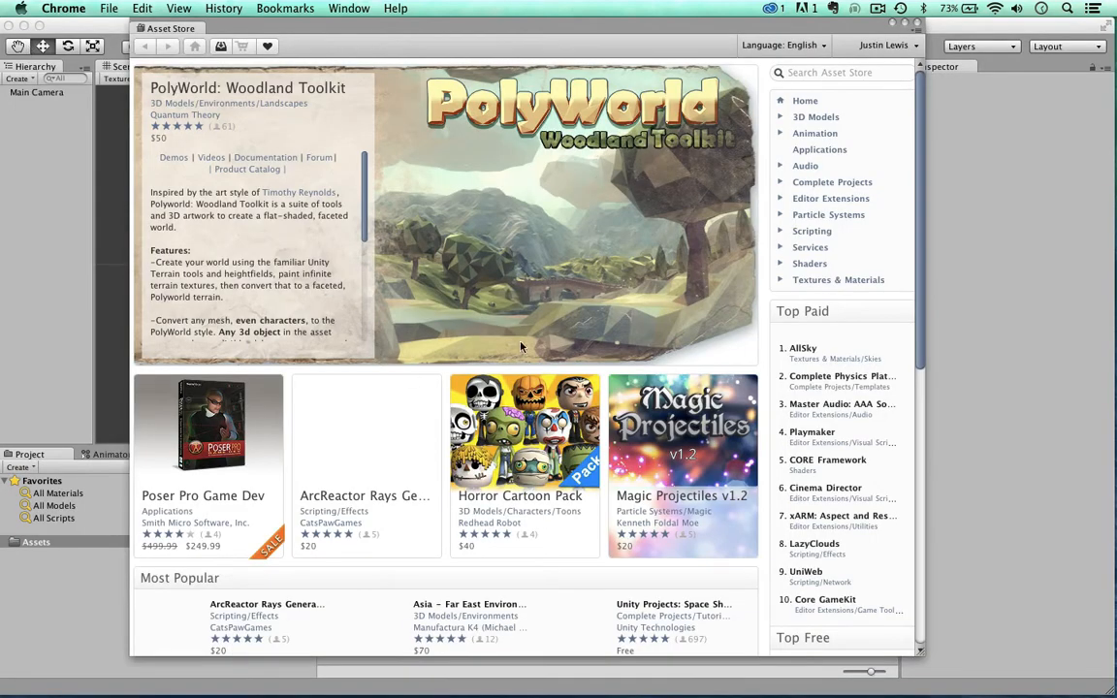
Search the Asset Store for "sample assets" and start importing the free Sample Assets (beta) package.
left_click(797, 72)
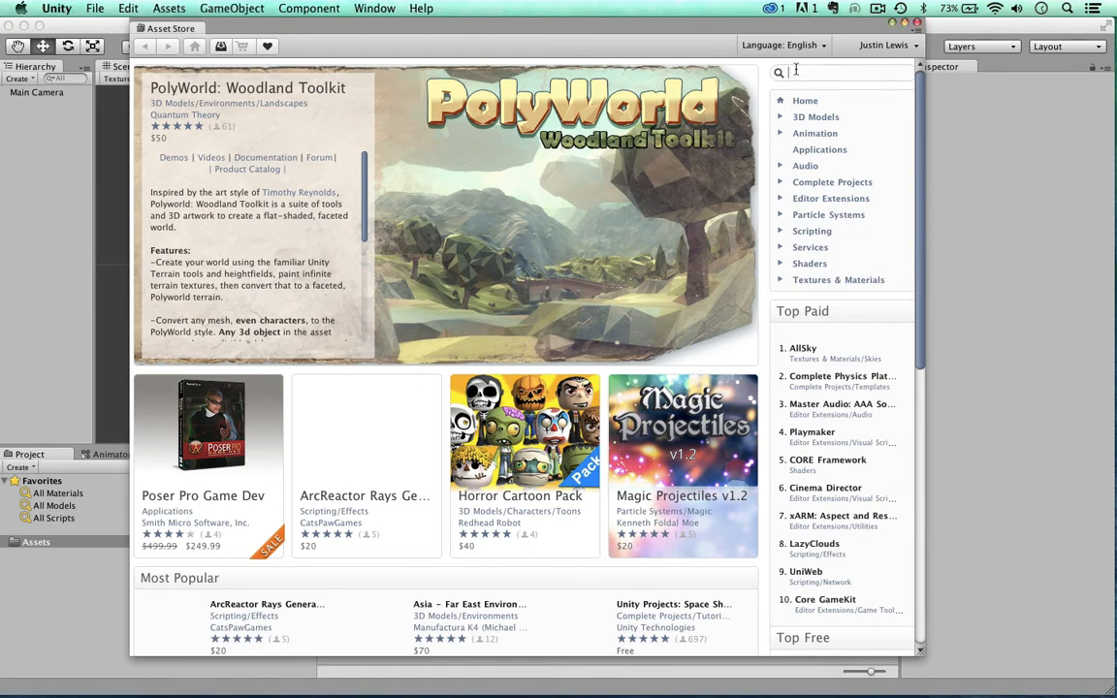
type("sample assets")
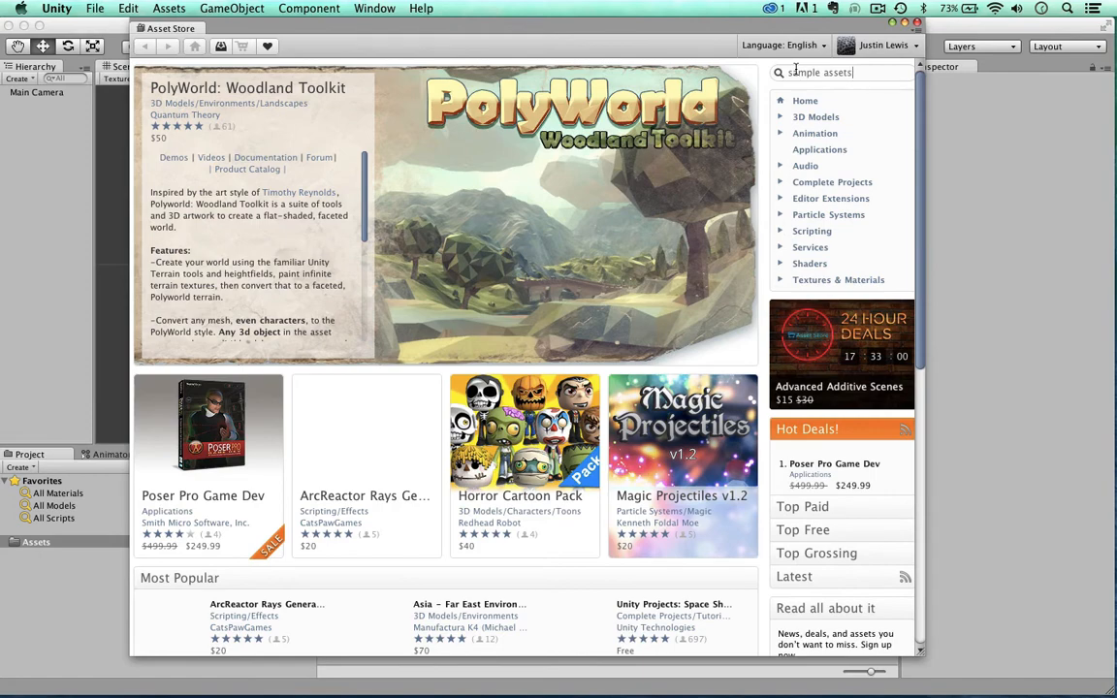
key("Return")
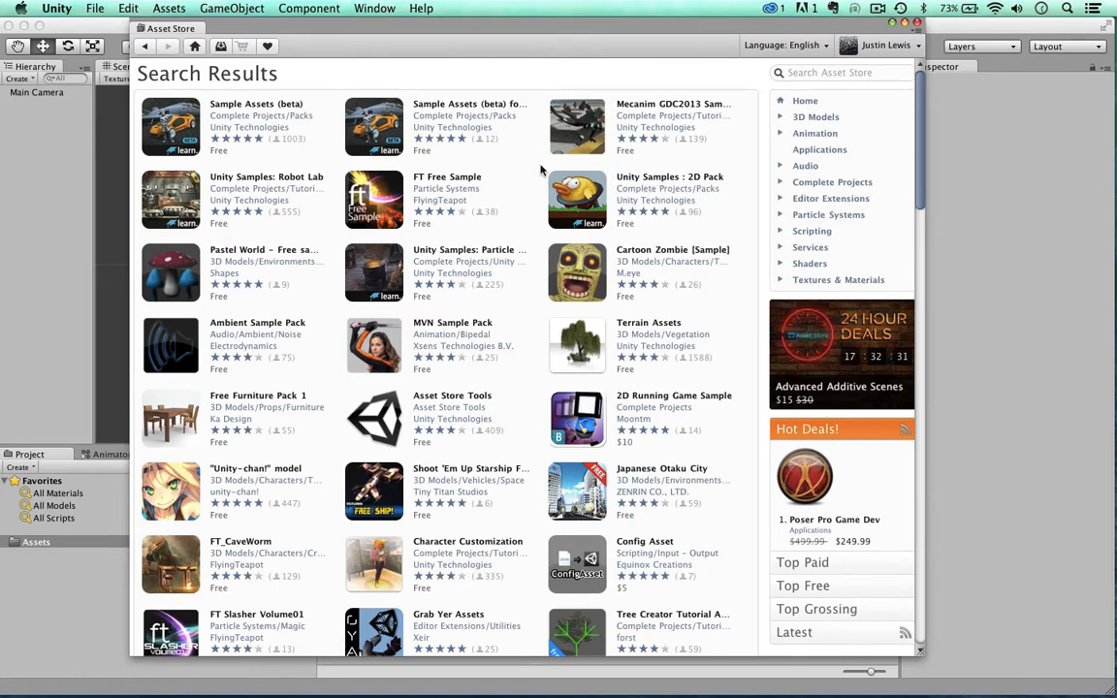
left_click(252, 109)
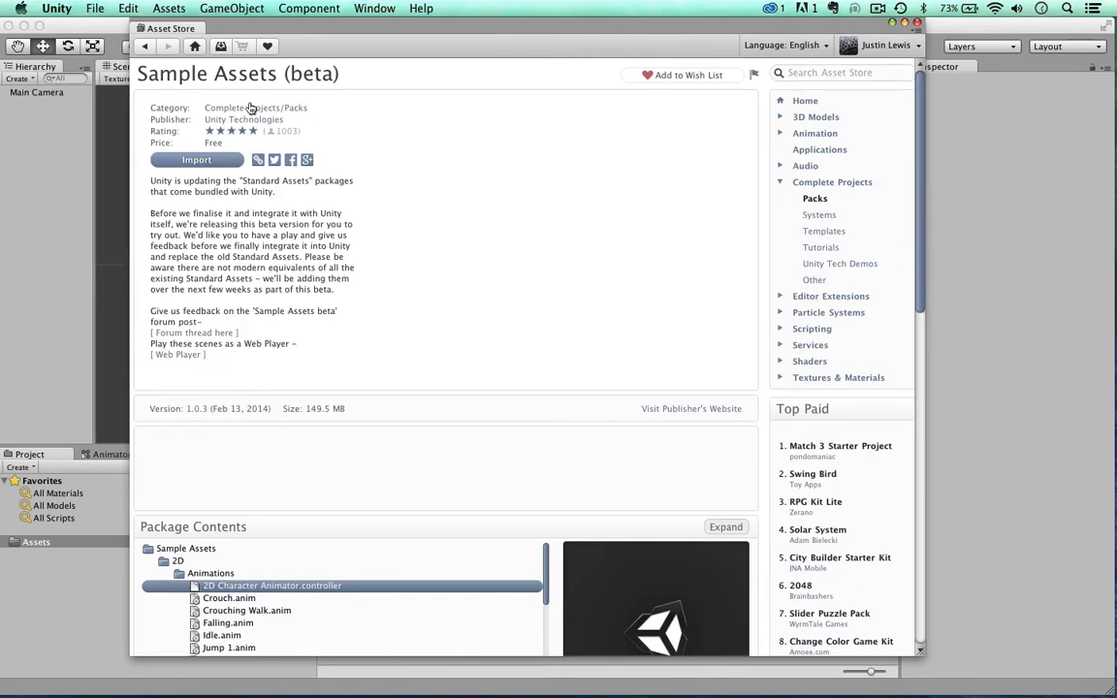
left_click(193, 162)
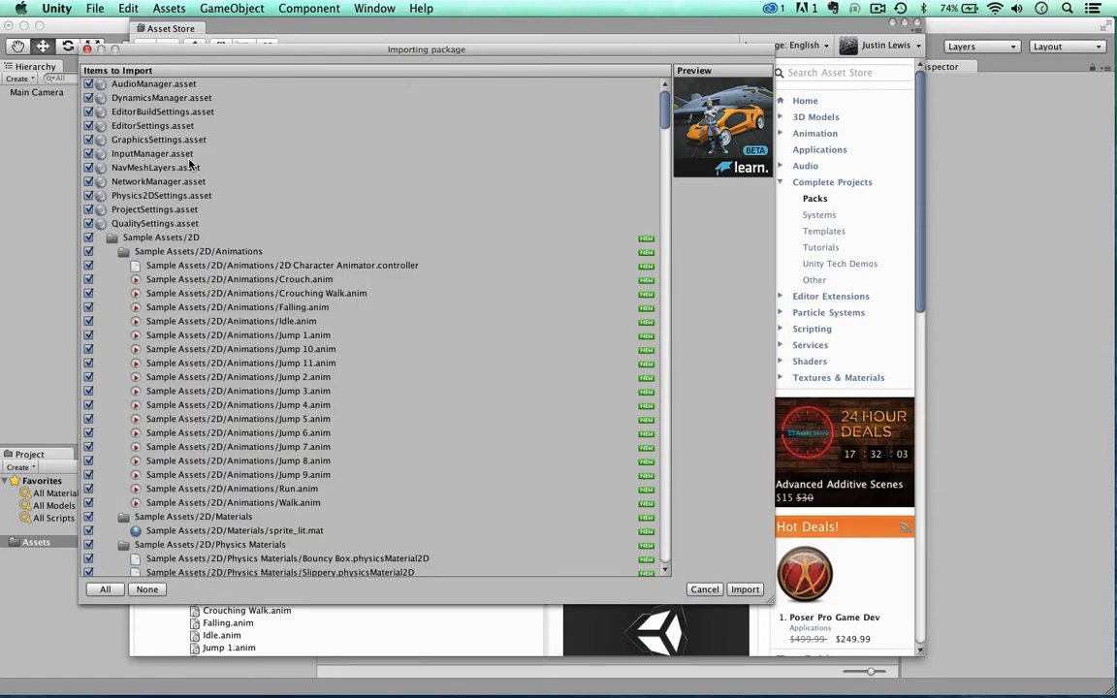
Deselect all items in the package import list, then include only the Sample Assets/2D folder with its contents.
left_click(147, 589)
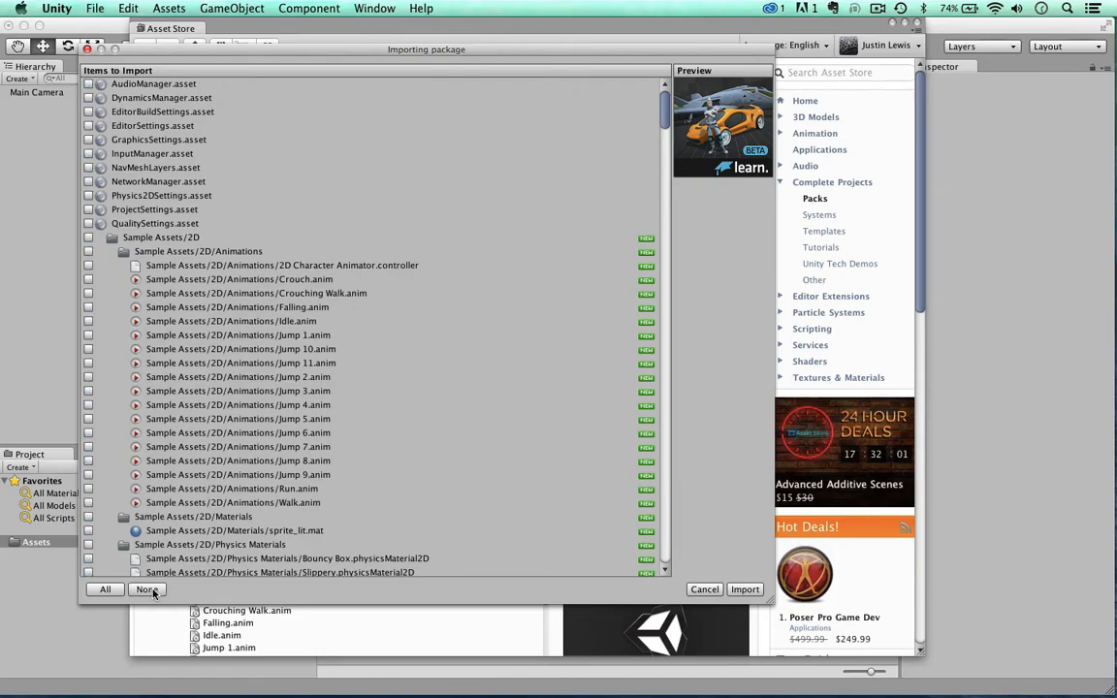
scroll(153, 244, "down", 15)
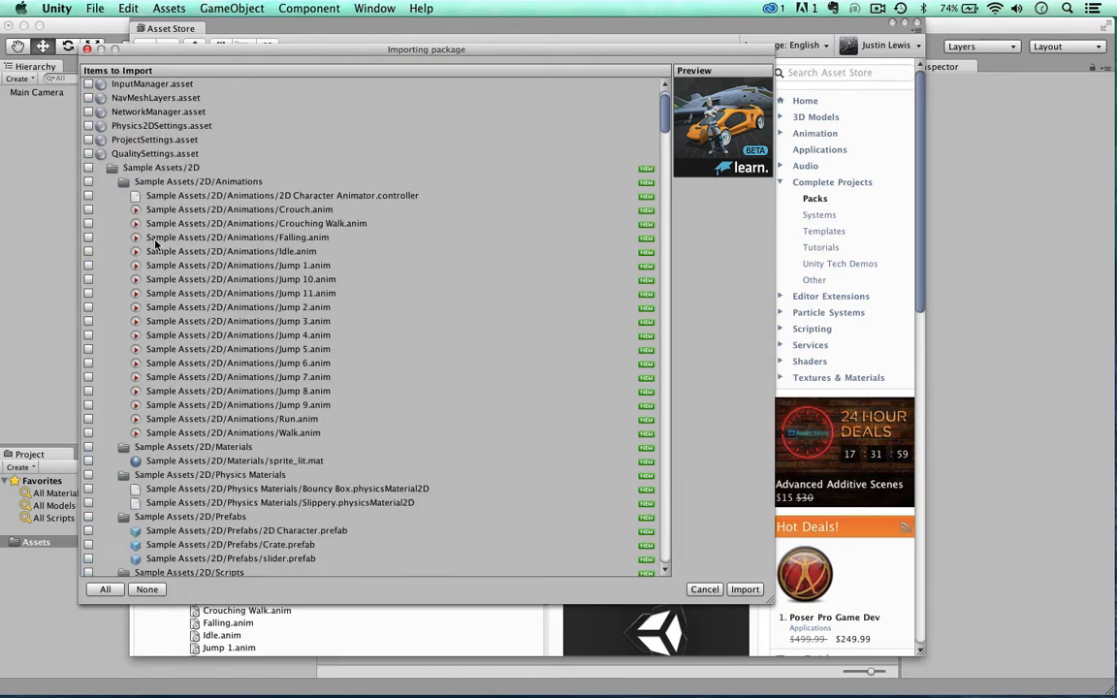
scroll(155, 244, "down", 5)
scroll(122, 237, "up", 20)
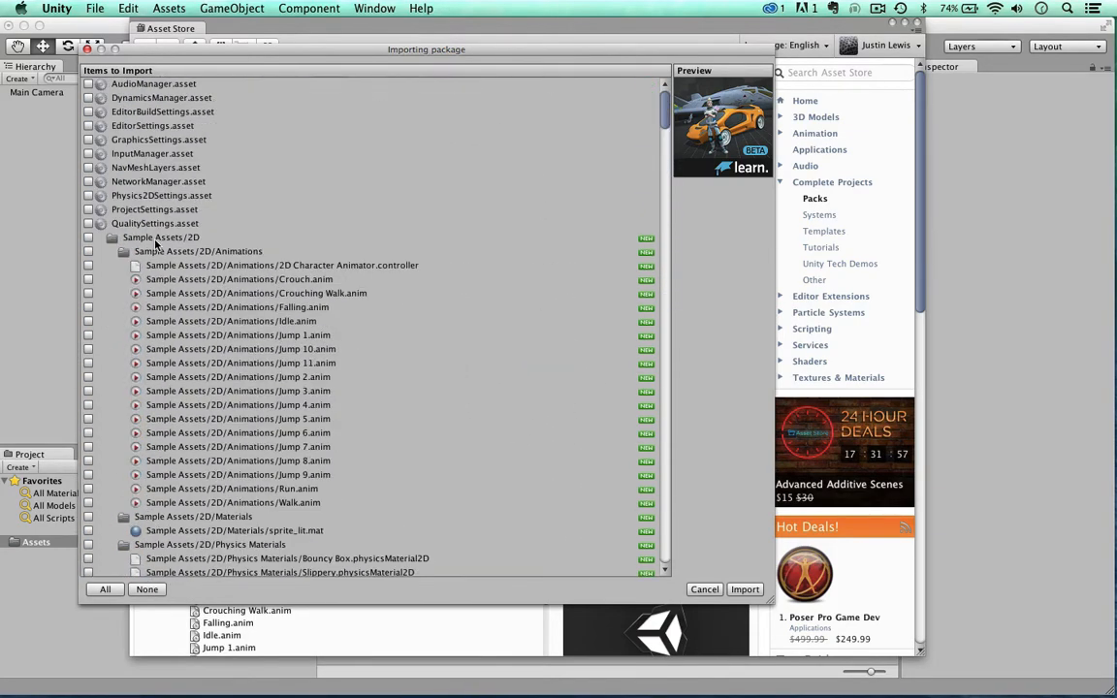
left_click(87, 238)
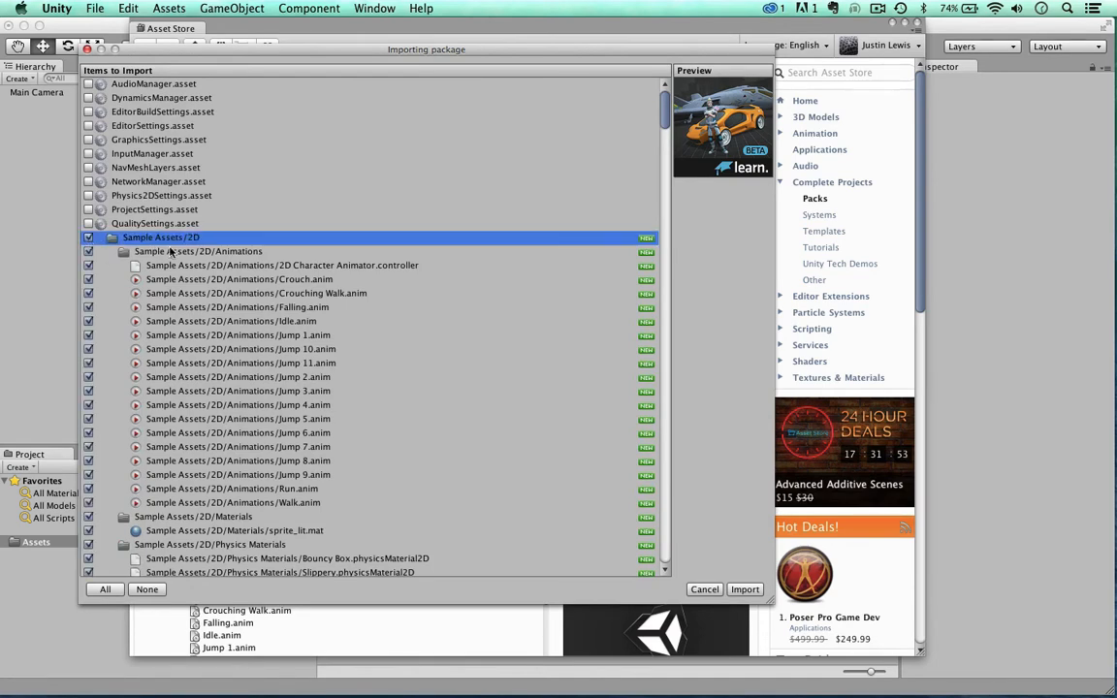
Review the selected Sample Assets/2D items, import them into the project, and close the Asset Store window.
scroll(107, 339, "down", 5)
scroll(113, 361, "down", 3)
scroll(113, 360, "up", 8)
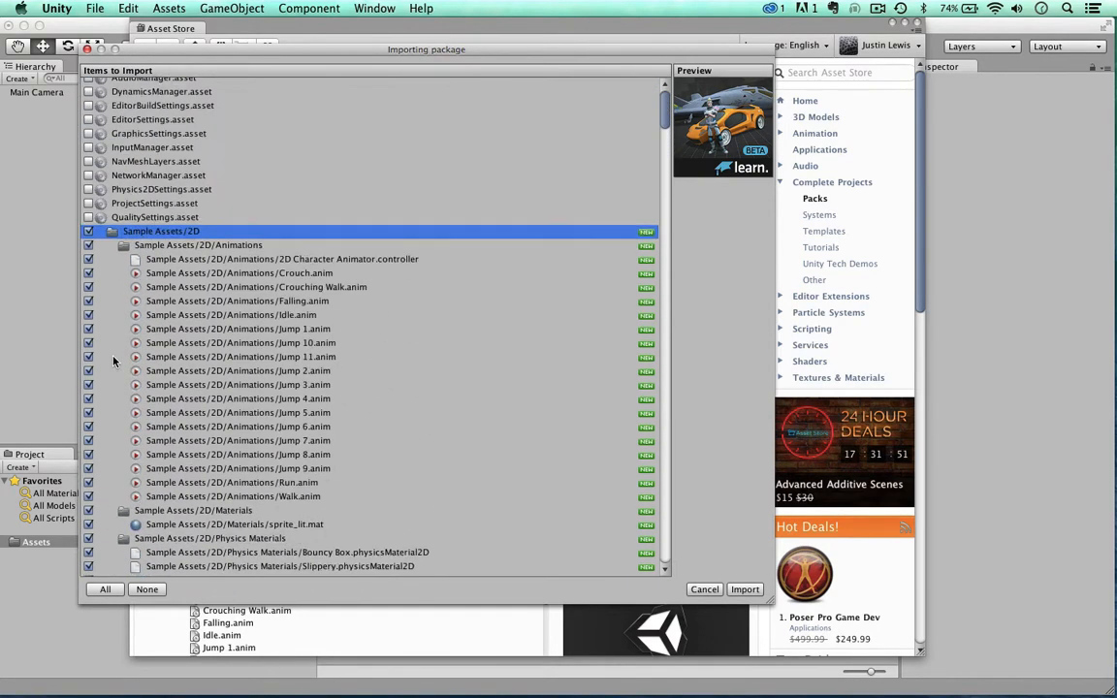
left_click(741, 591)
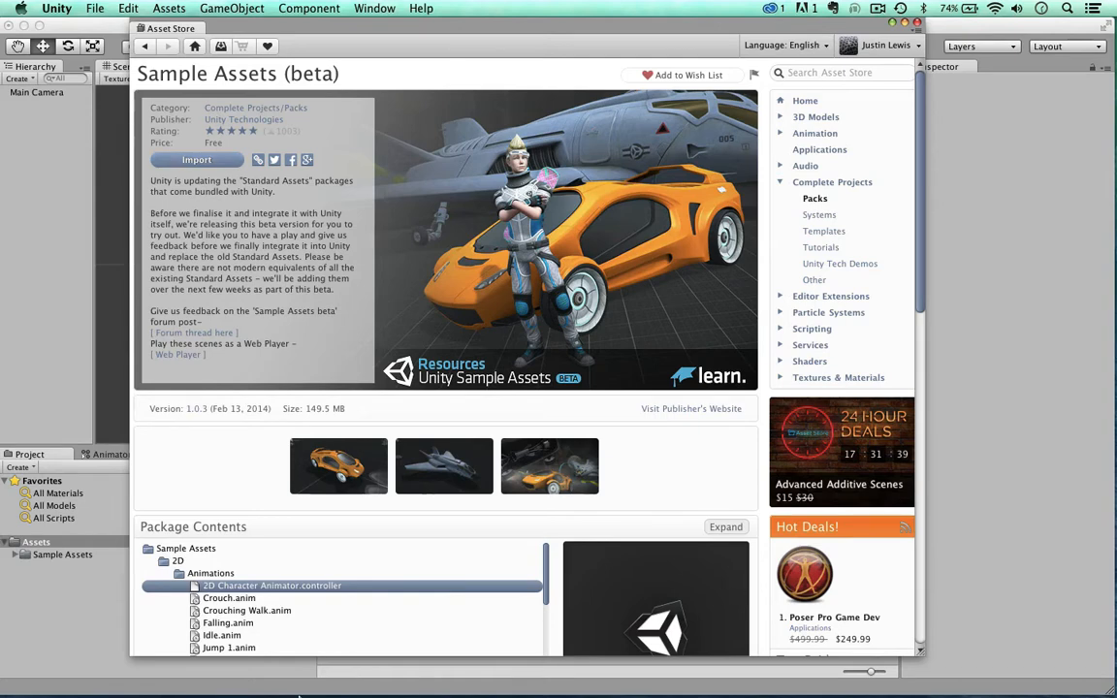
left_click(918, 25)
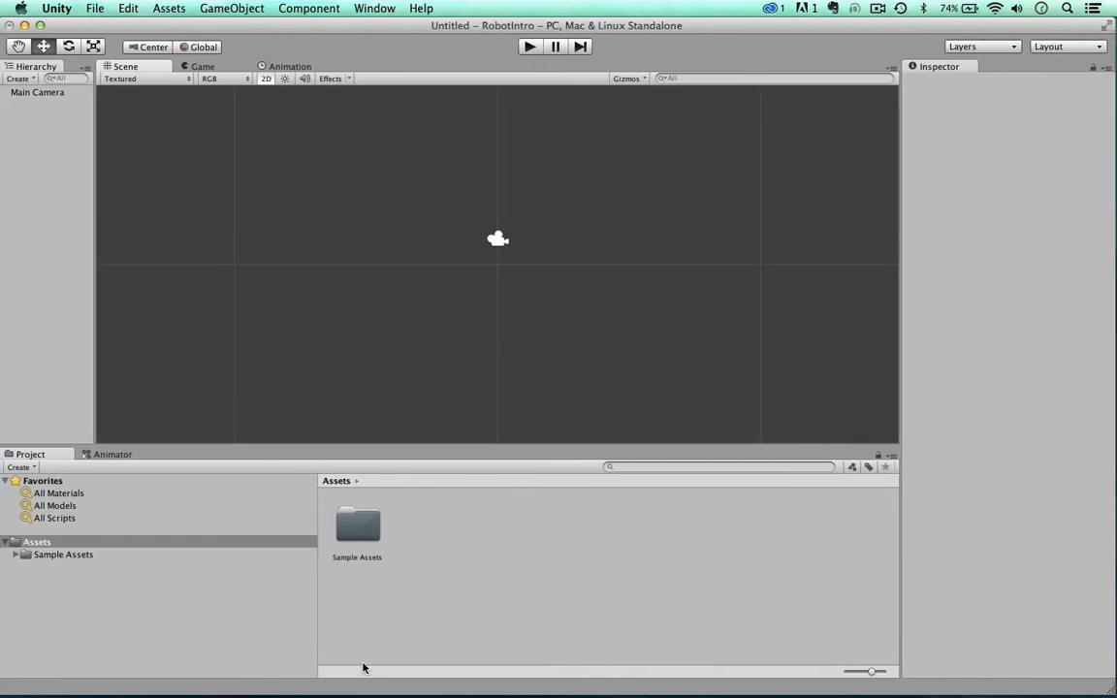
Open the Prefabs folder inside Sample Assets/2D in the project's assets.
left_click(45, 559)
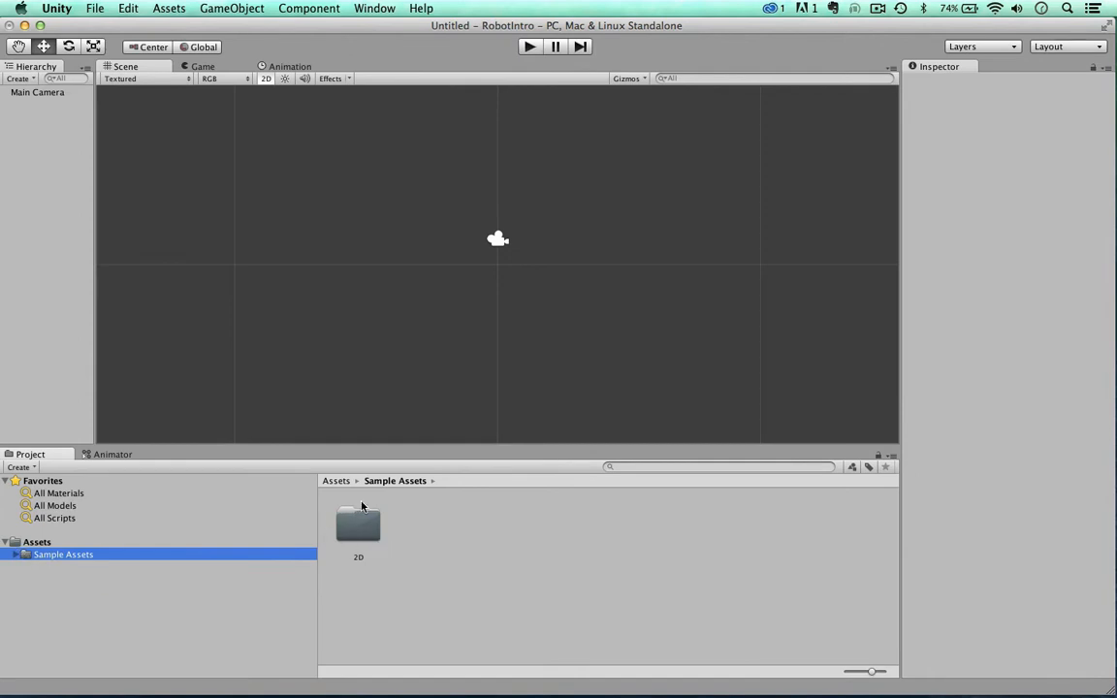
left_click(13, 556)
left_click(21, 570)
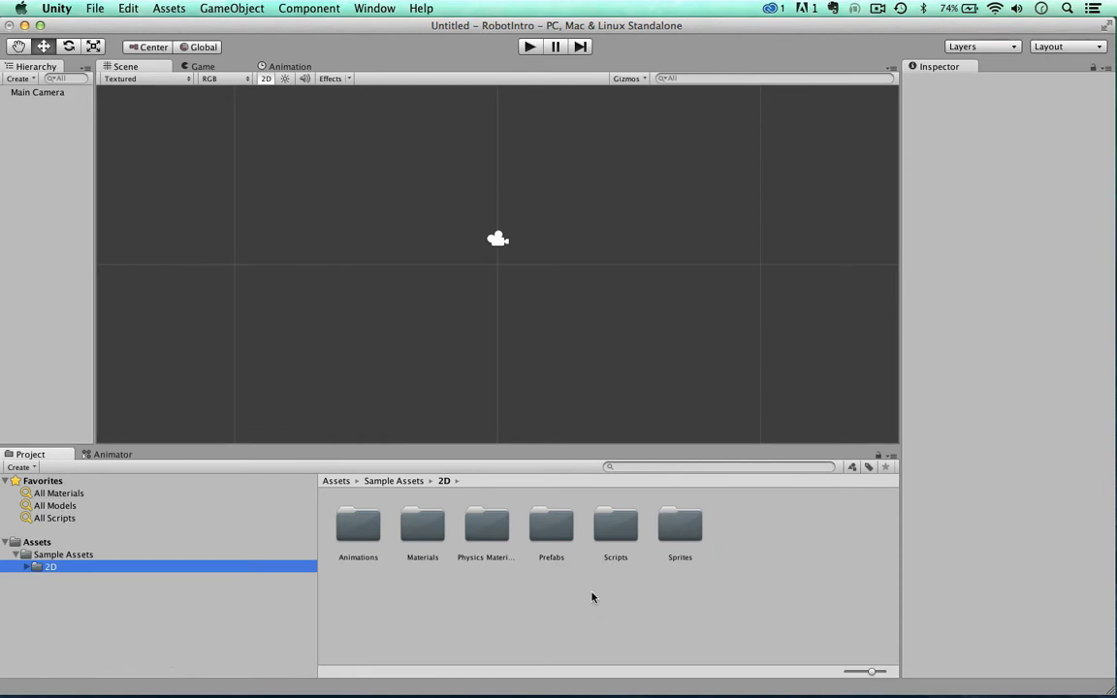
double_click(561, 526)
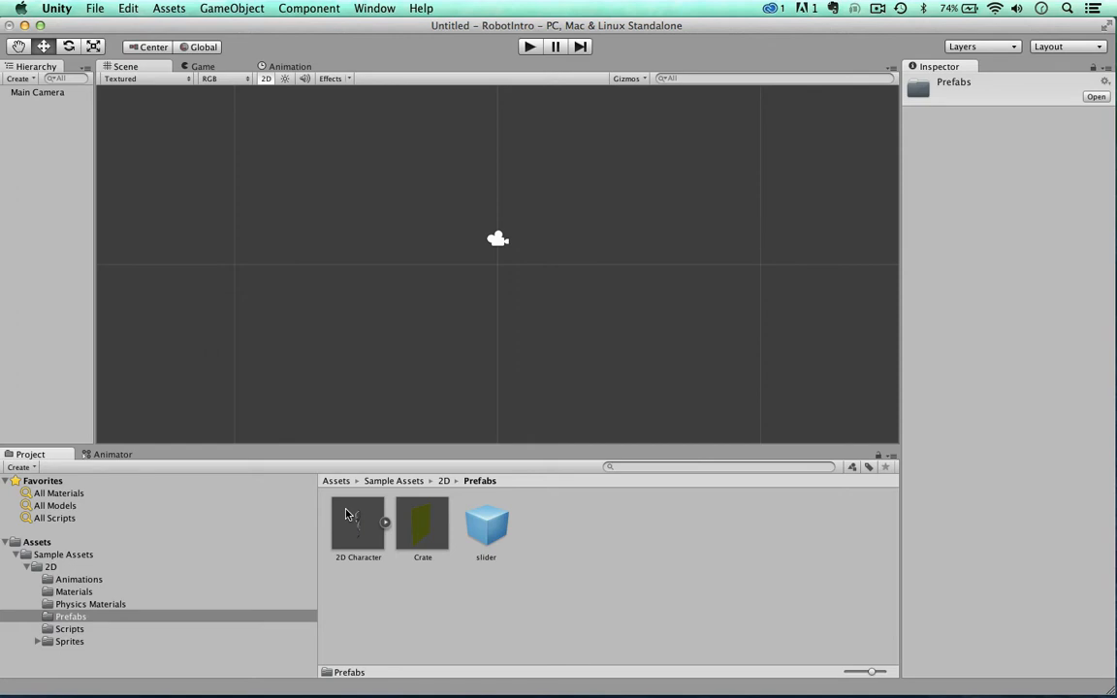
key("Left")
key("Left")
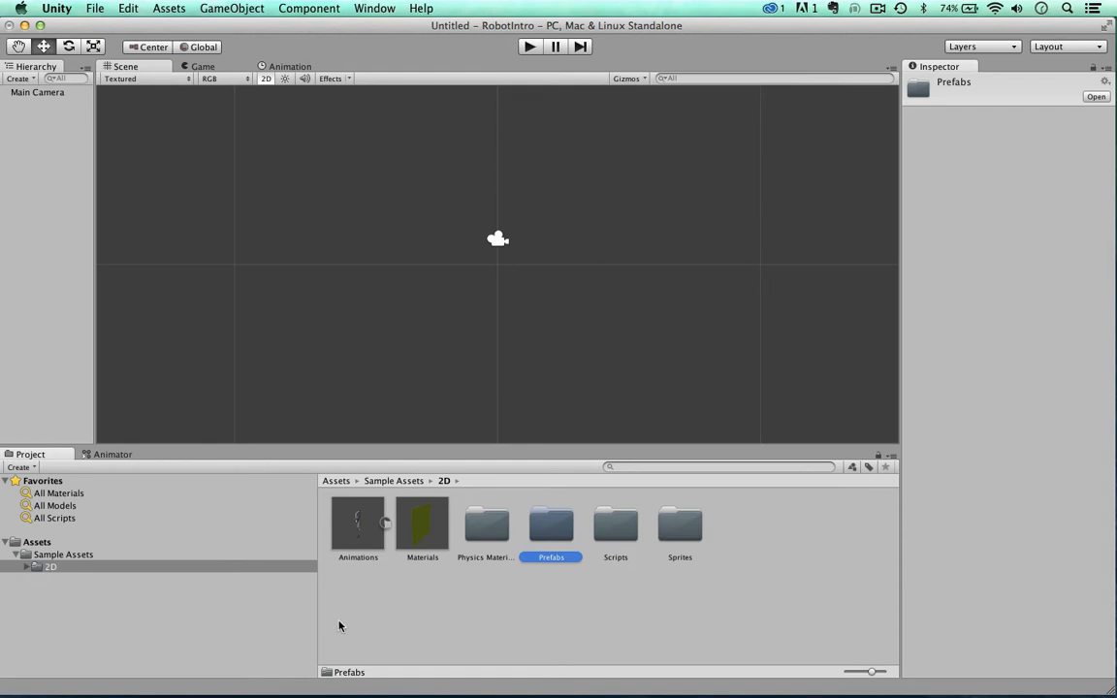
Place the 2D Character prefab in the scene at about X -0.01, Y -0.53, and leave it deselected.
left_click_drag(363, 536, 480, 280)
scroll(432, 282, "up", 5)
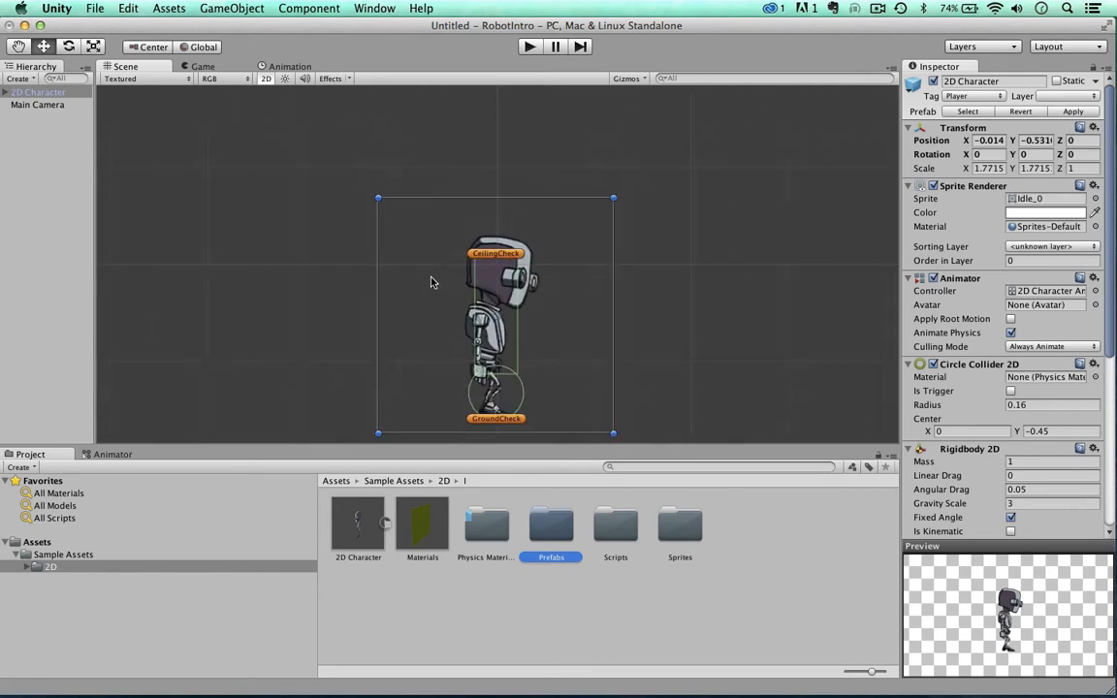
scroll(432, 282, "down", 1)
scroll(432, 282, "up", 2)
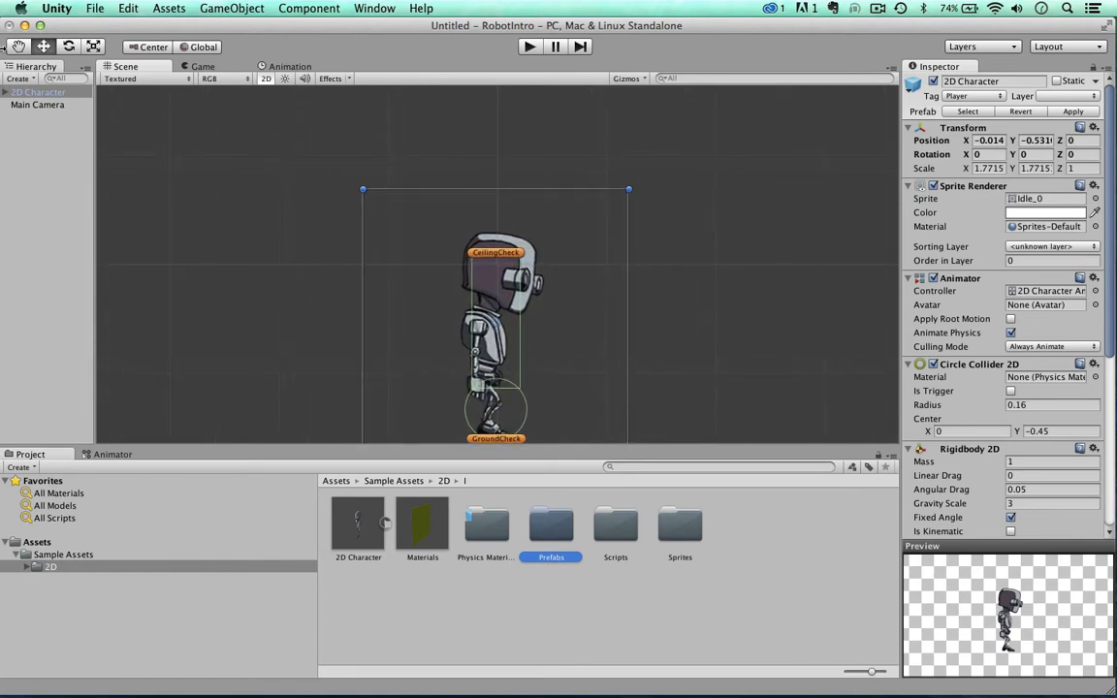
key("q")
left_click_drag(262, 282, 257, 189)
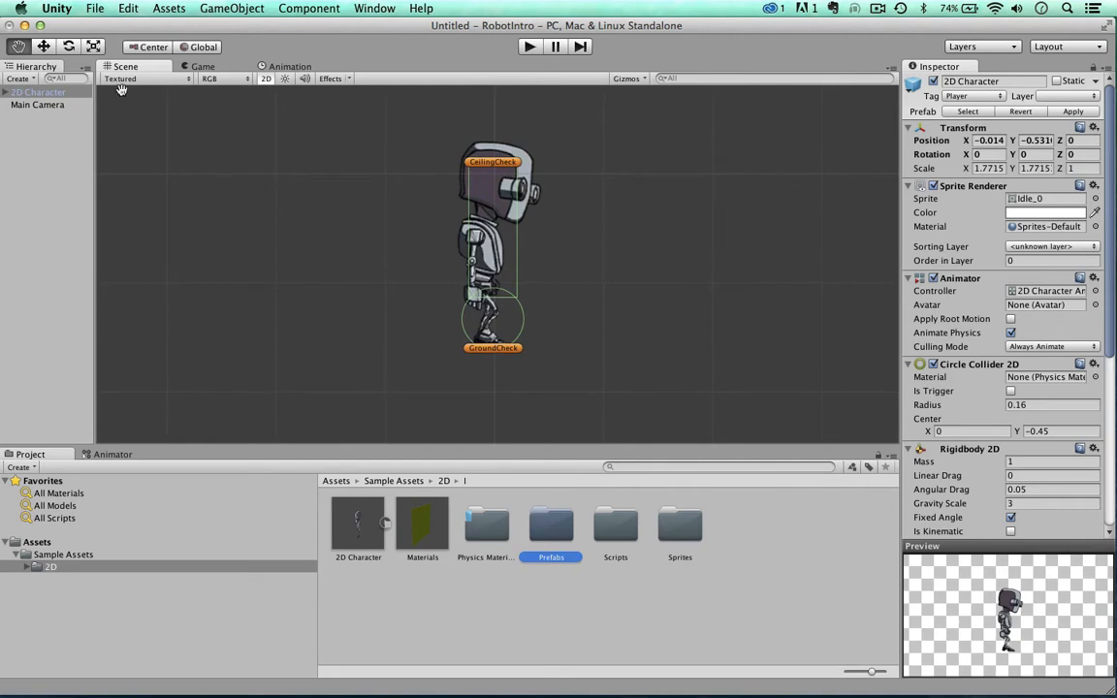
left_click(42, 47)
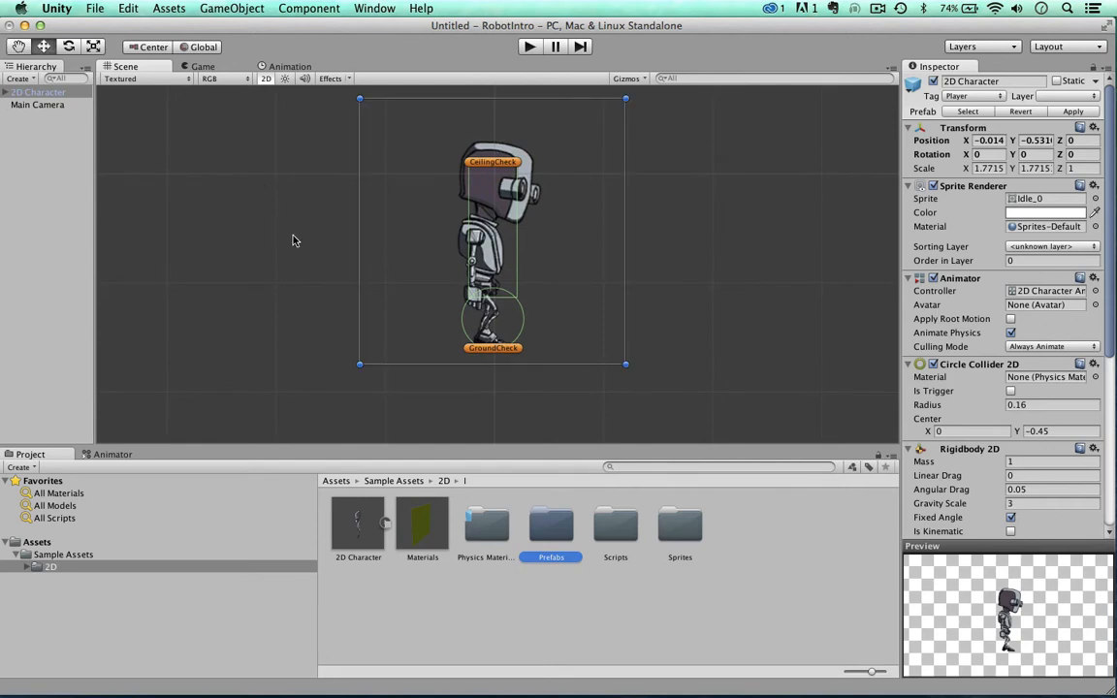
left_click_drag(292, 238, 284, 262)
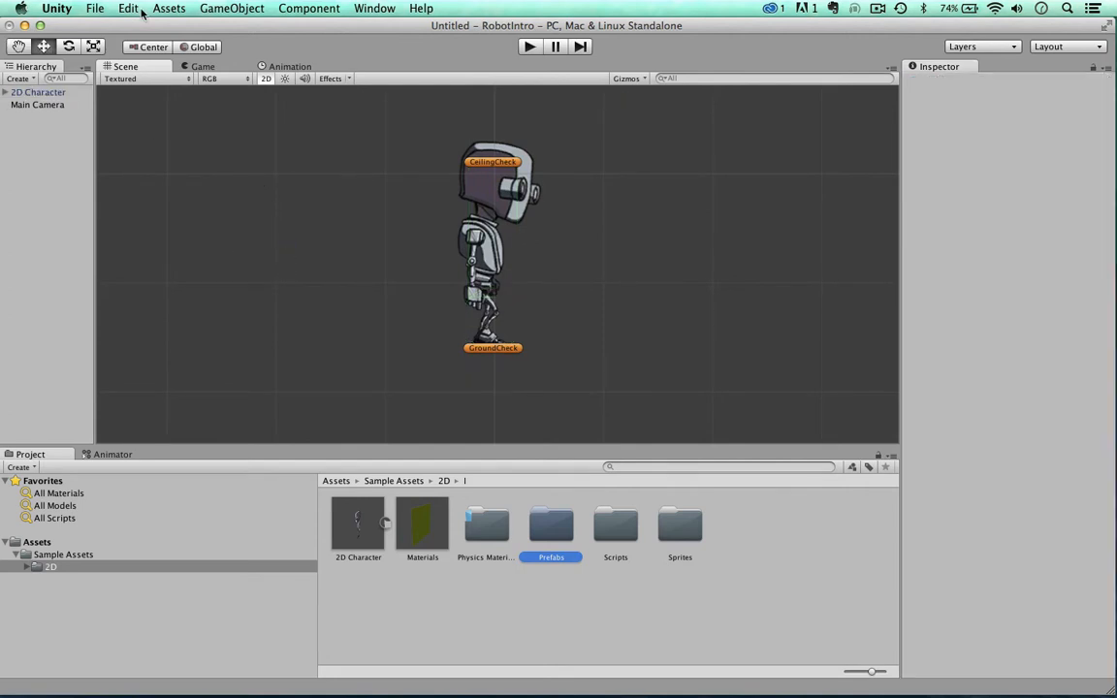
Frame the robot character in the scene, then run the game to watch how it behaves and stop it.
left_click(485, 266)
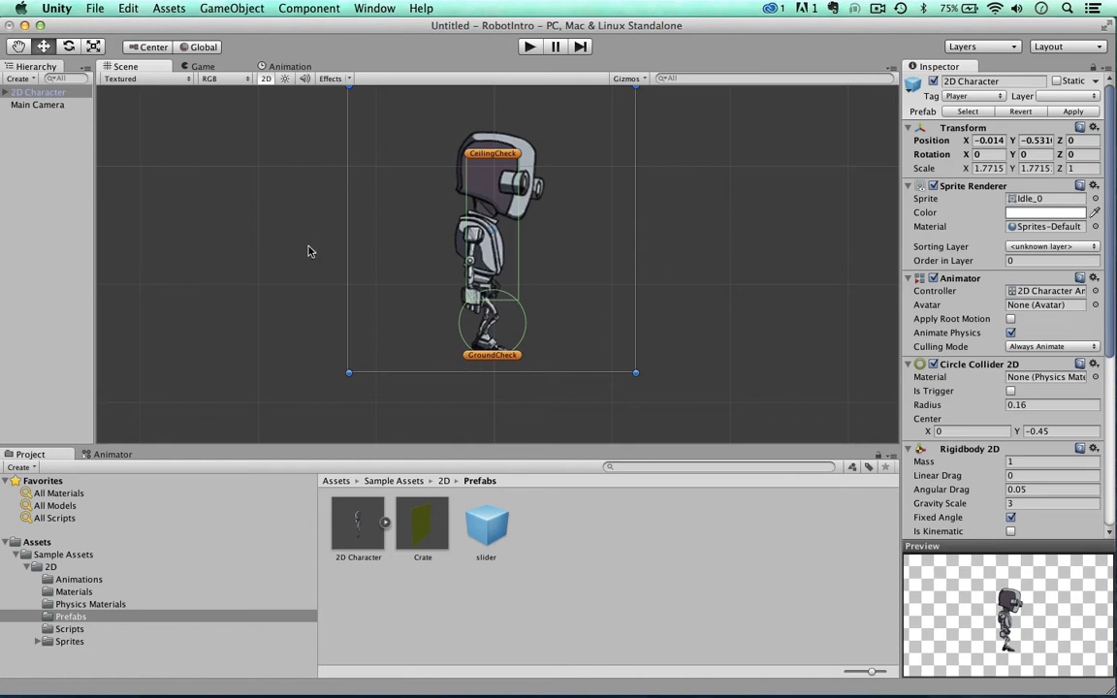
key("f")
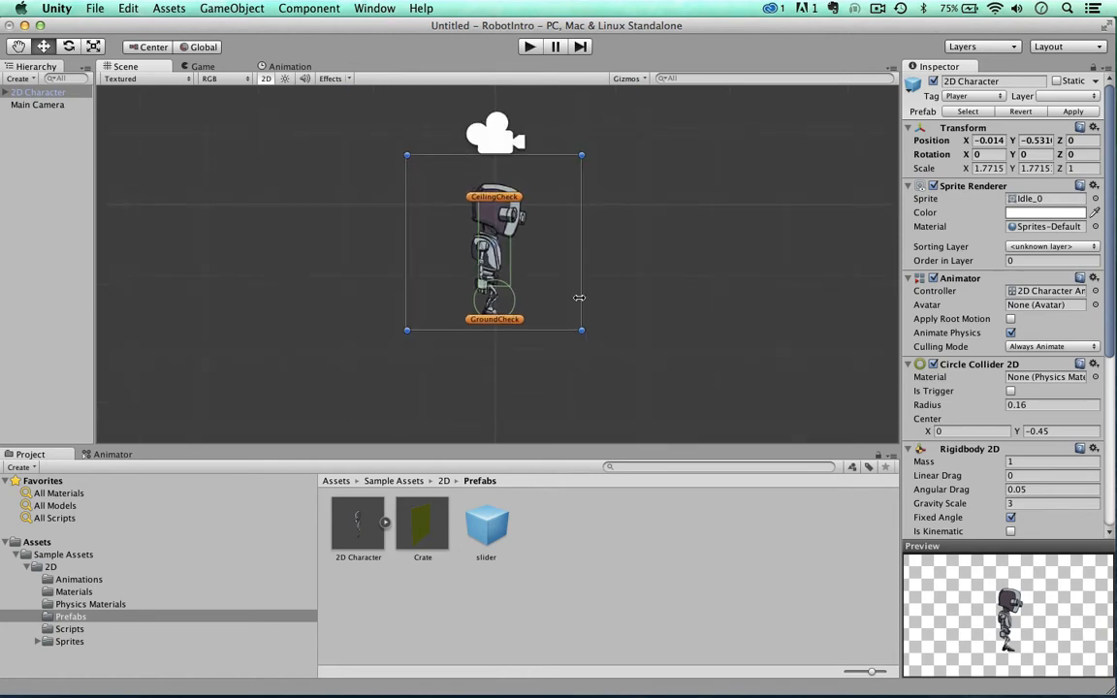
left_click(528, 46)
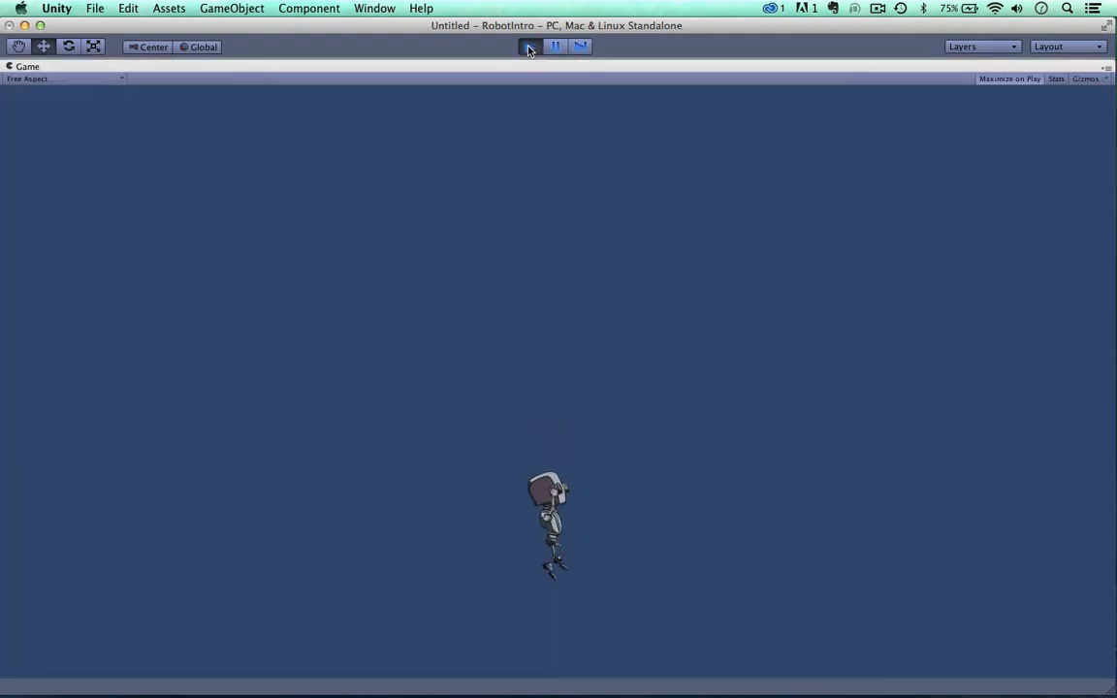
left_click(528, 46)
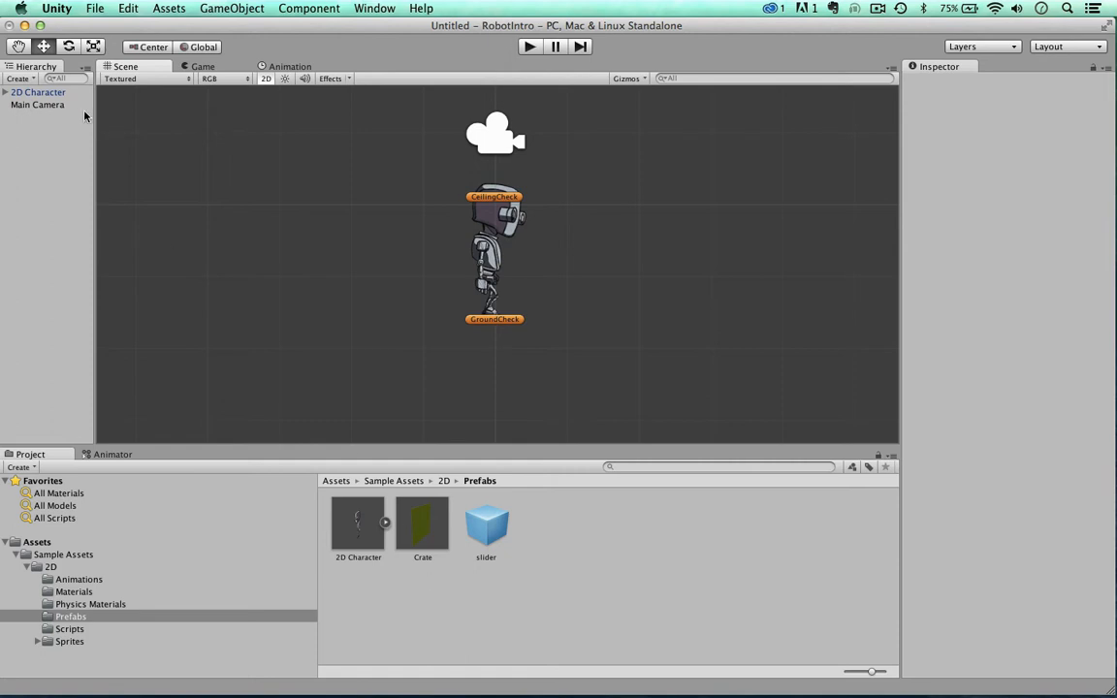
Set the Rigidbody 2D Gravity Scale of the 2D Character to 0 and test the character in play mode.
left_click(40, 92)
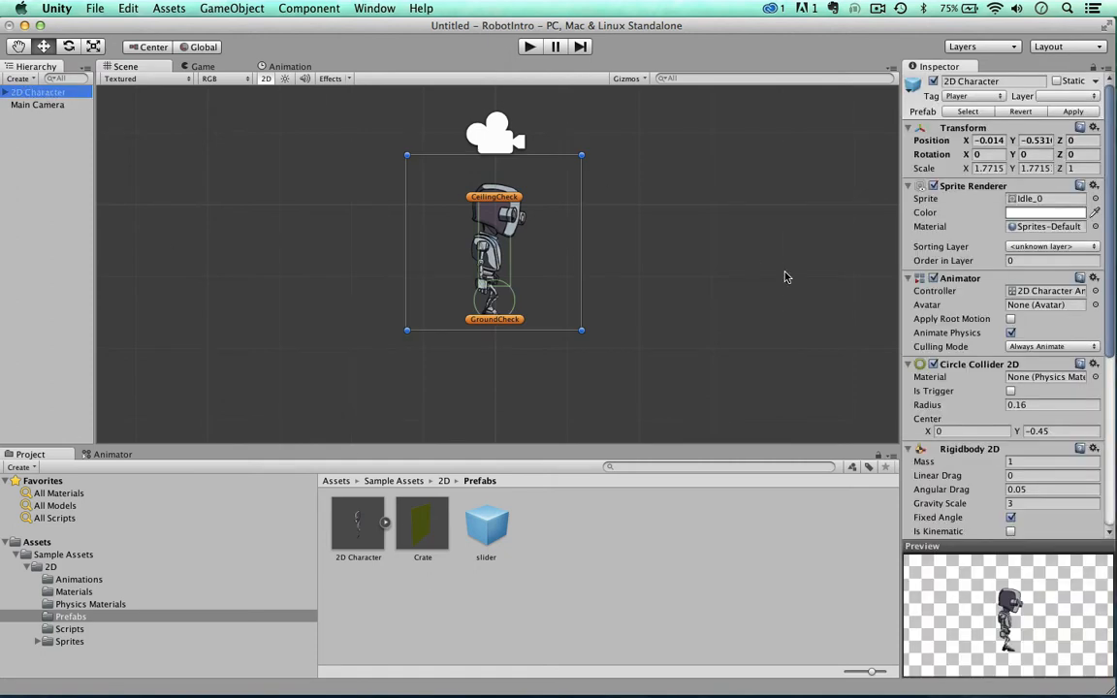
scroll(946, 408, "down", 3)
scroll(947, 407, "down", 8)
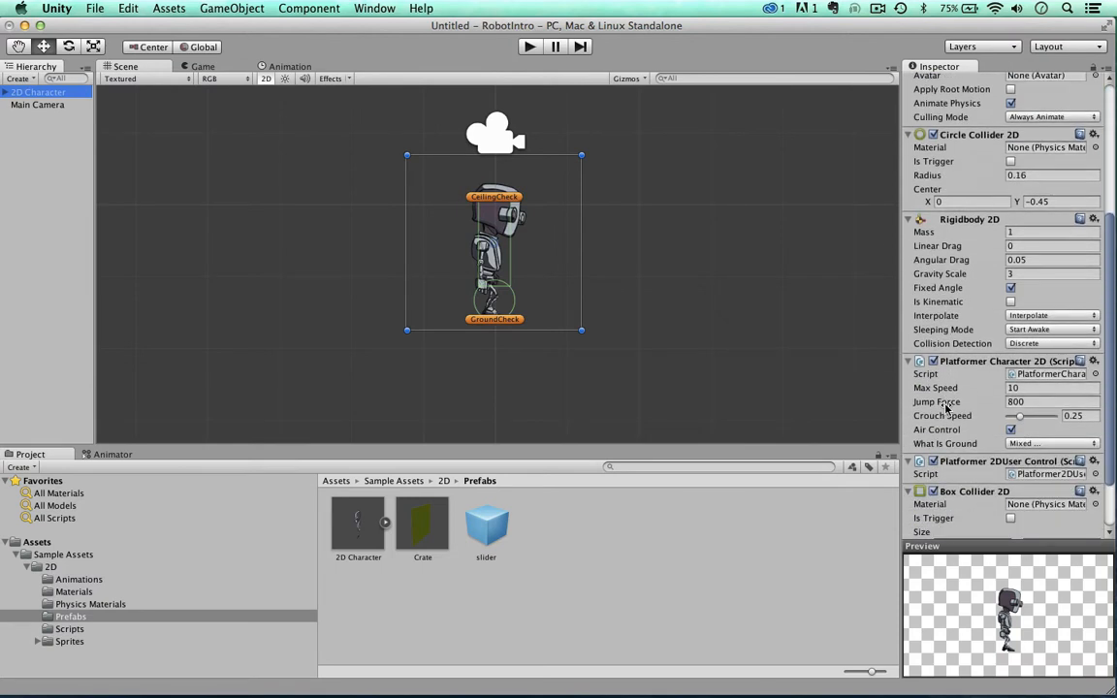
left_click(986, 225)
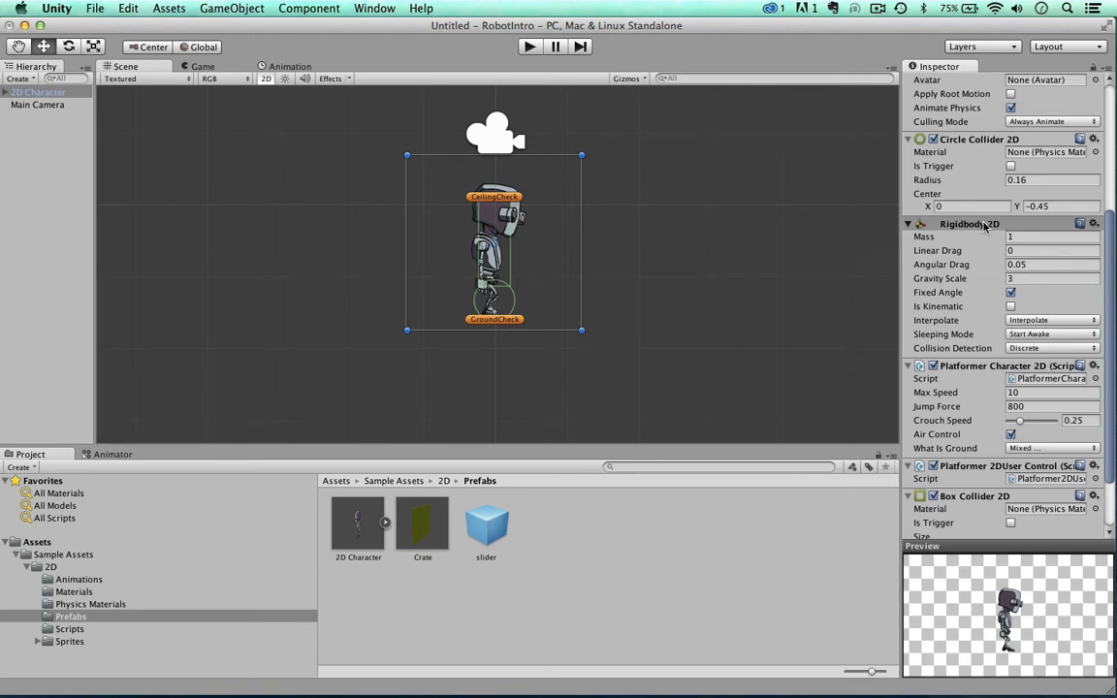
left_click(985, 225)
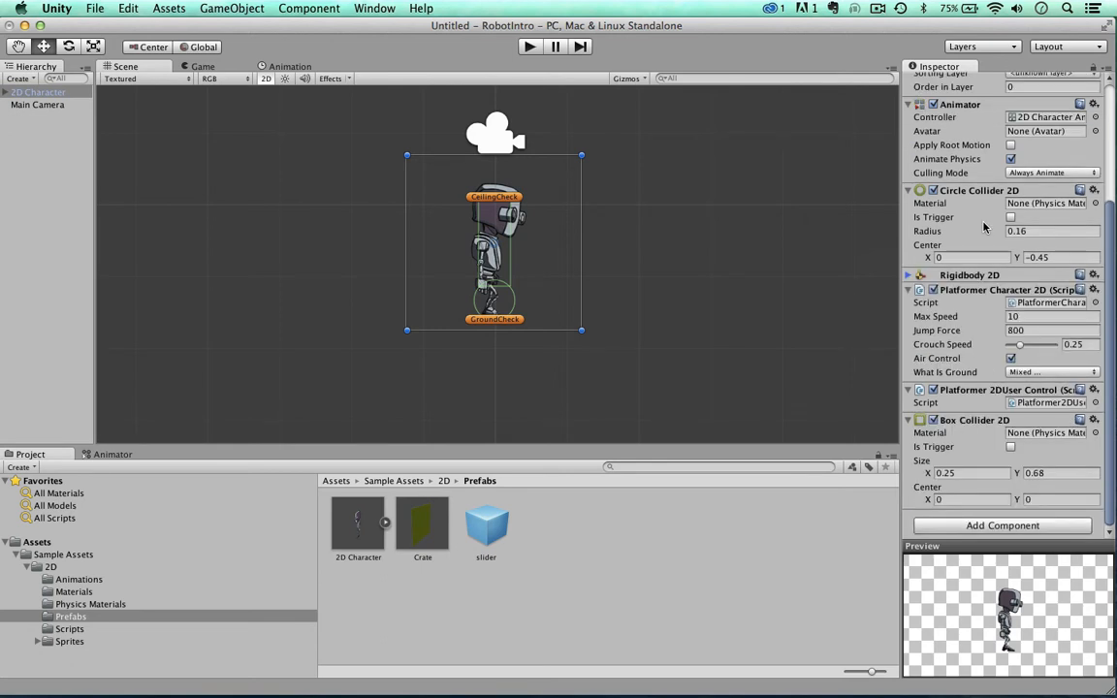
left_click(913, 276)
scroll(915, 268, "down", 3)
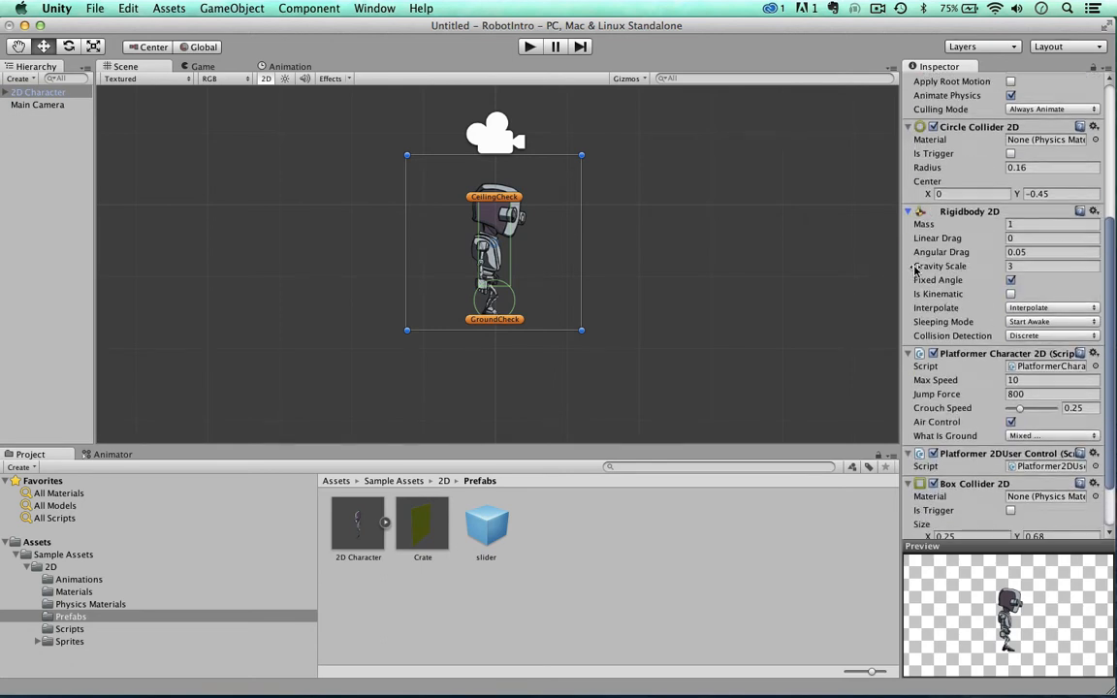
left_click(1015, 266)
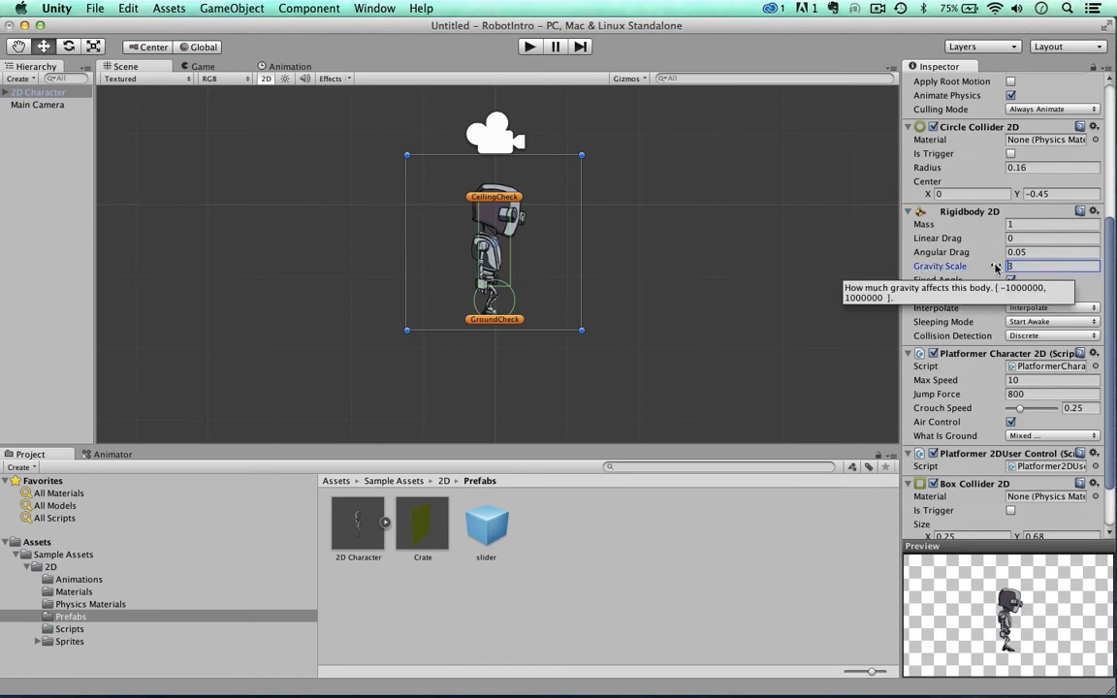
type("0")
left_click(529, 49)
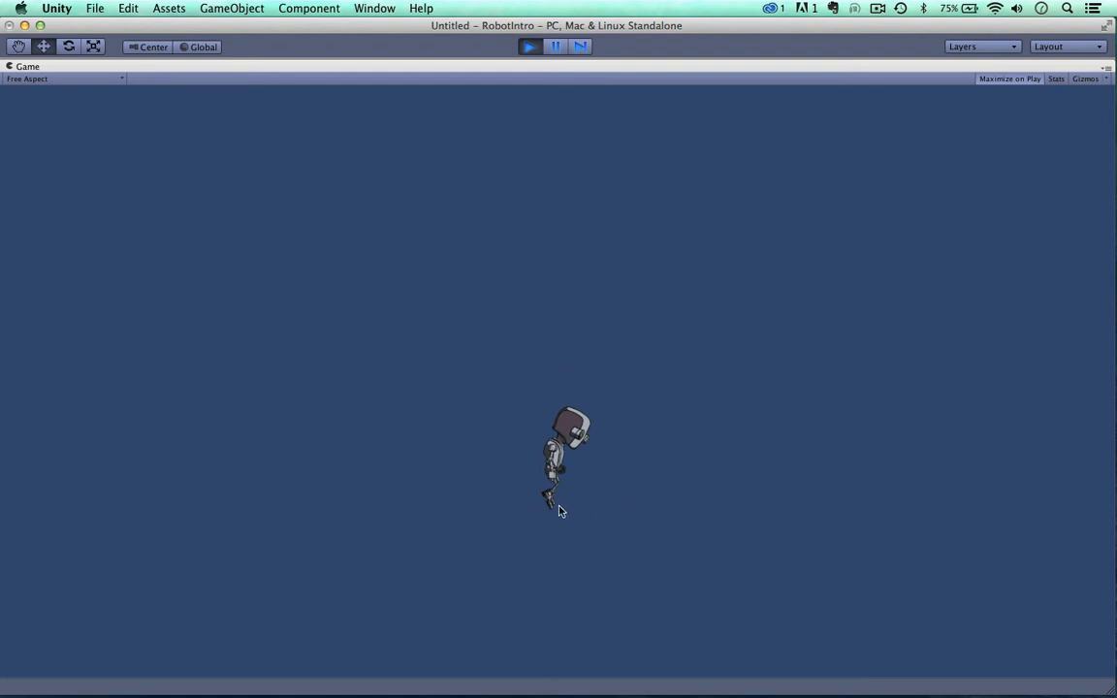
left_click(531, 48)
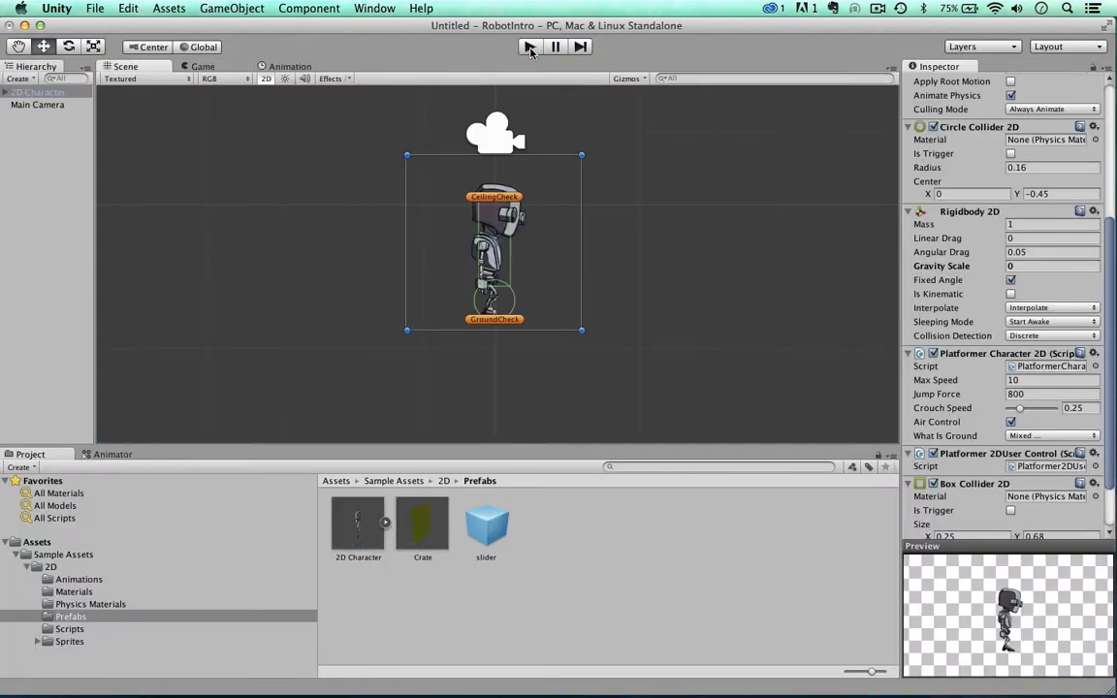
Turn off Maximize on Play for the Game view and test a Gravity Scale of 3 while the game runs.
left_click(203, 68)
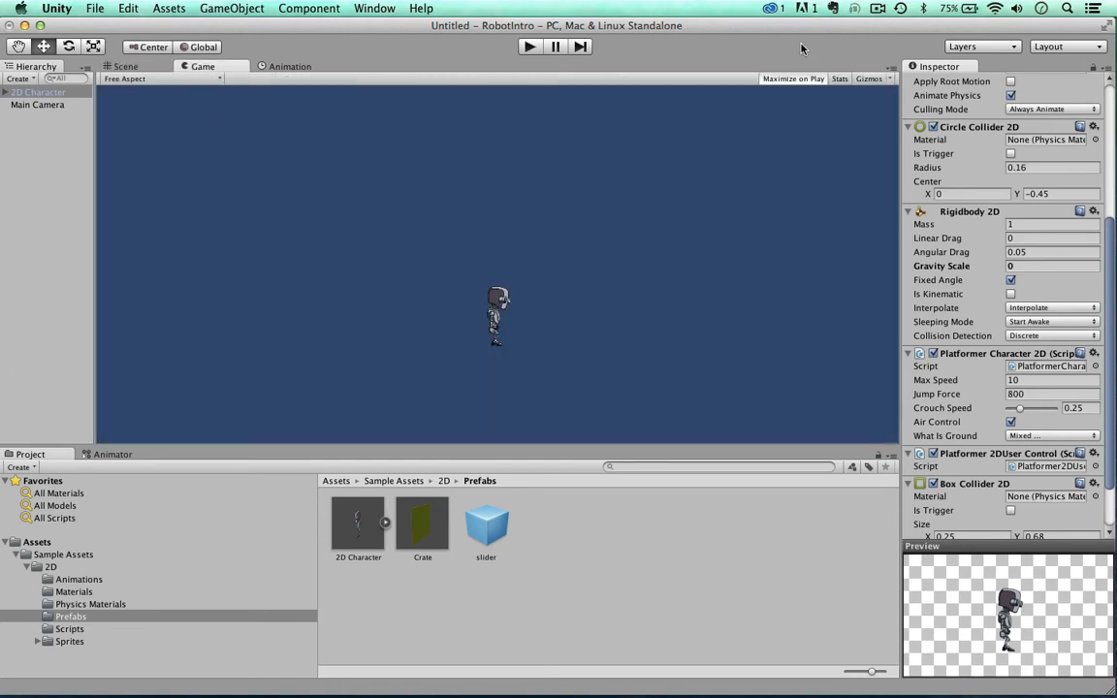
left_click(788, 80)
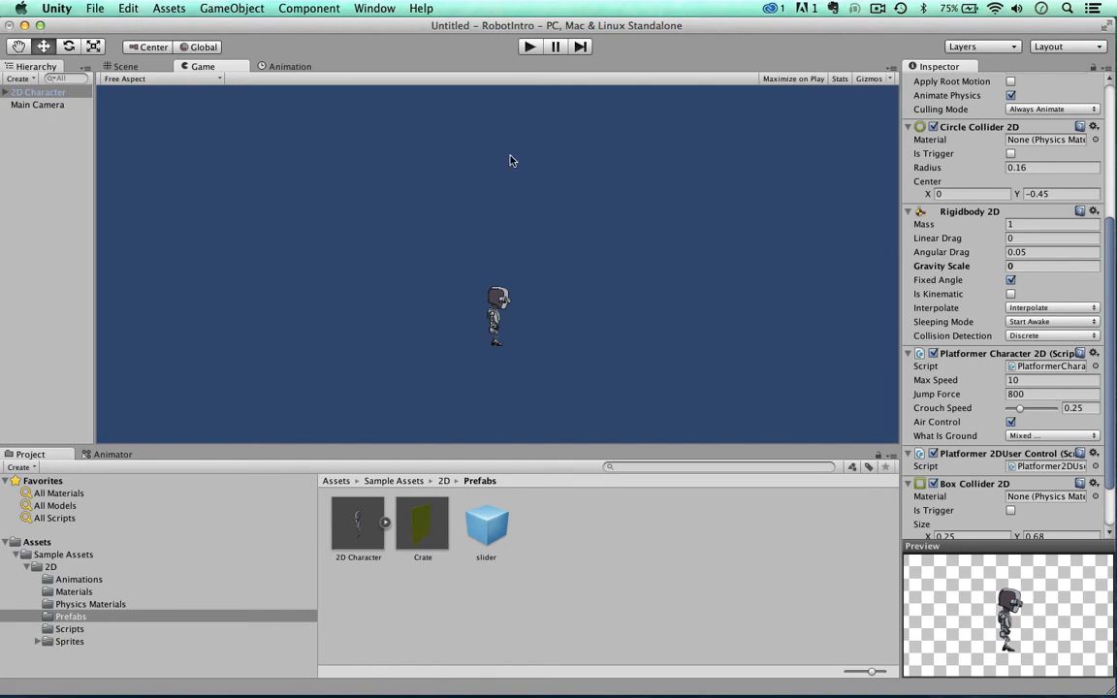
left_click(530, 48)
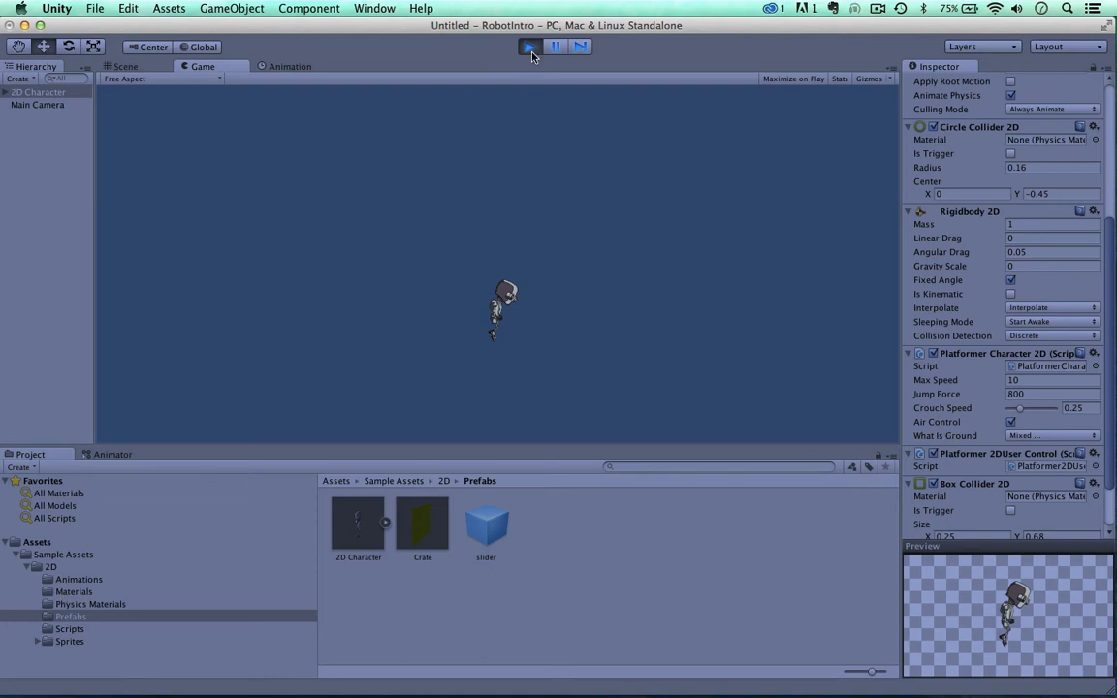
left_click(1018, 268)
type("3")
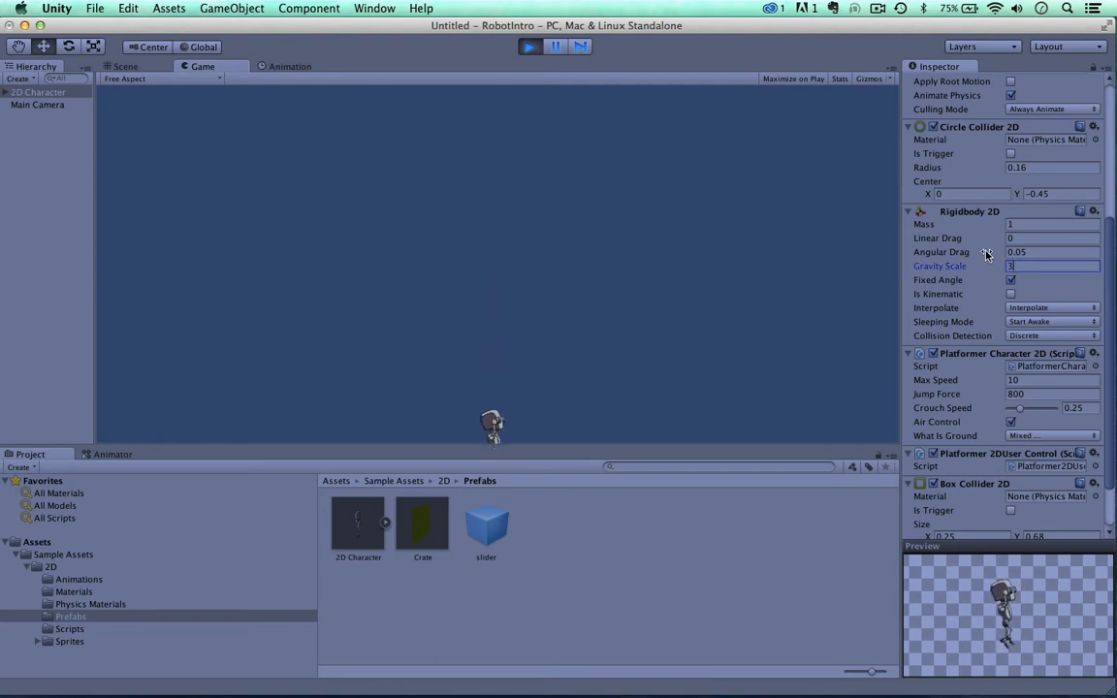
left_click(528, 46)
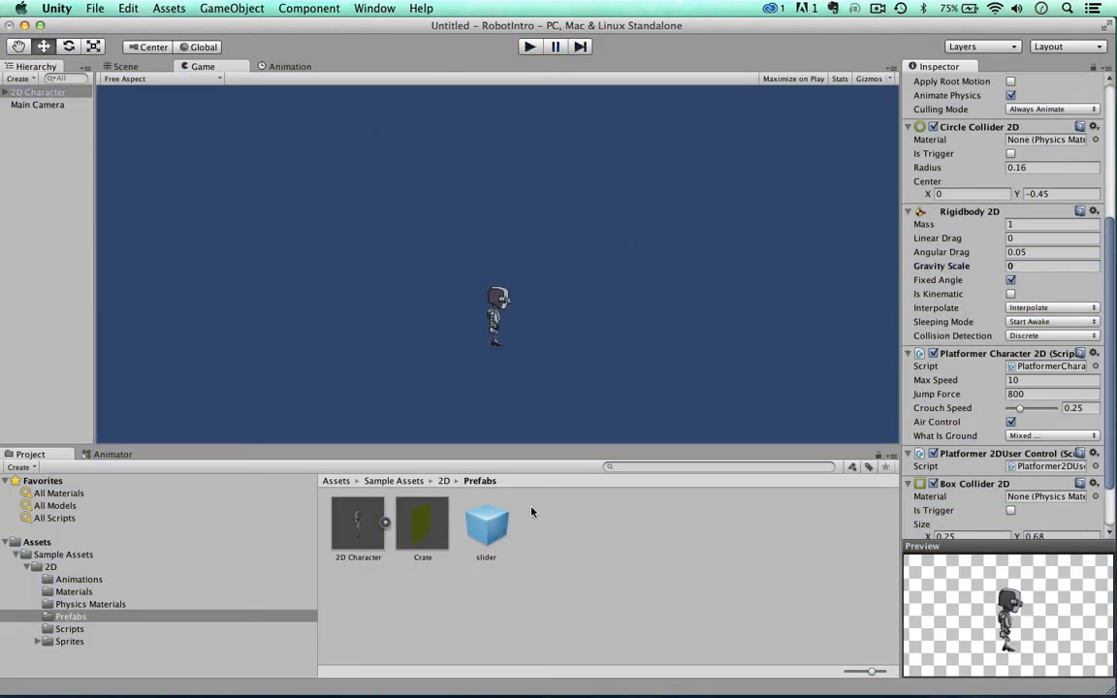
Return to the Scene view and set the 2D Character's Gravity Scale to 3 outside play mode.
left_click(124, 66)
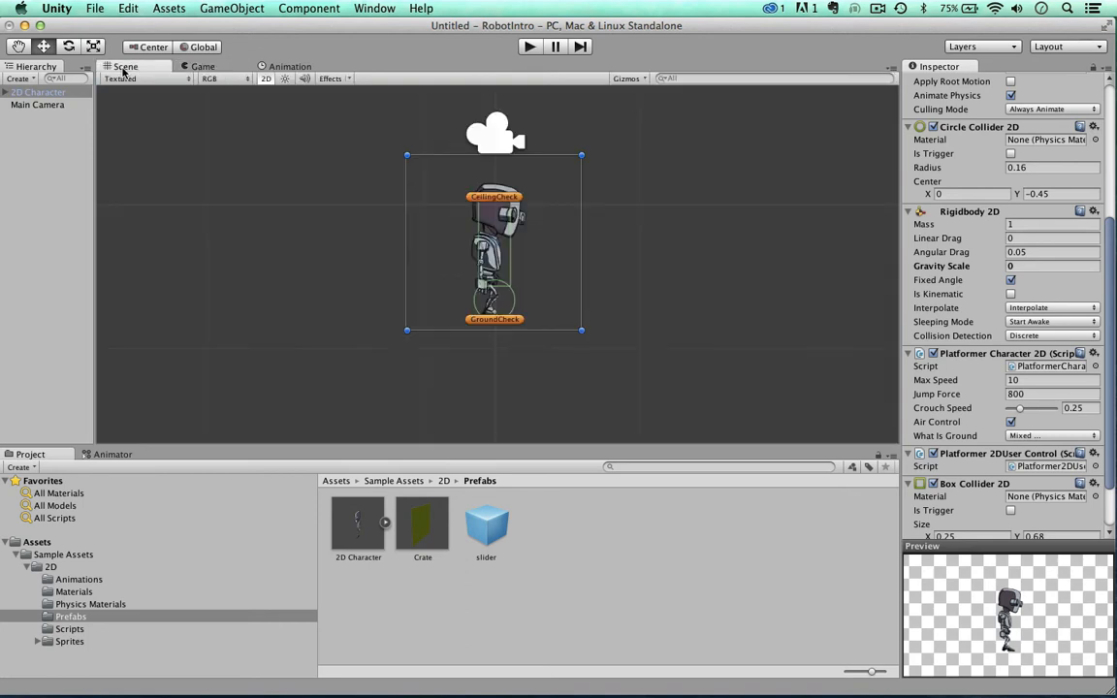
left_click(1018, 264)
type("3")
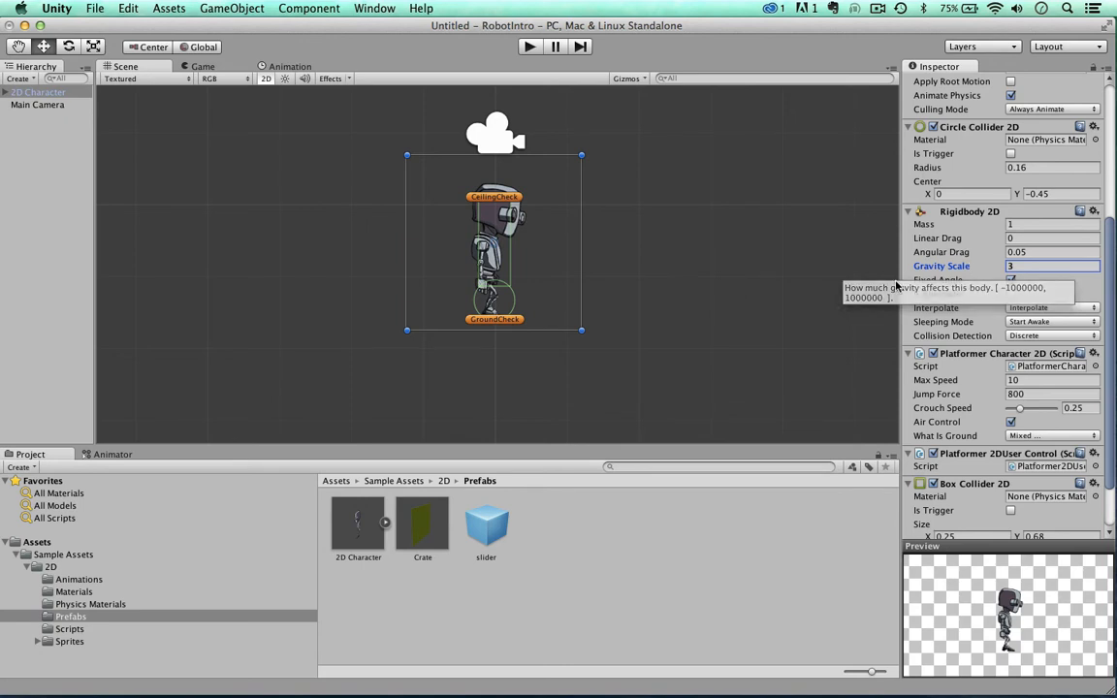
Place the prototype_grey_4x1 sprite from the Sprites folder below the character, at about X 0.01, Y -2.87.
scroll(594, 352, "down", 4)
left_click(594, 357)
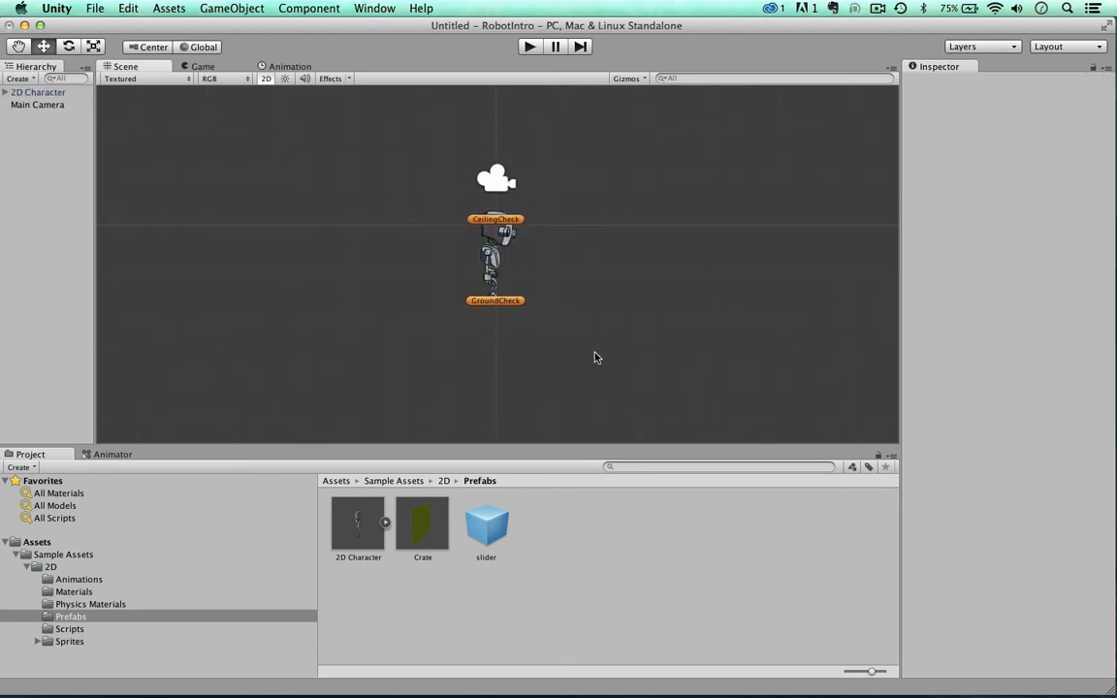
left_click(450, 223)
left_click(539, 392)
scroll(412, 392, "up", 2)
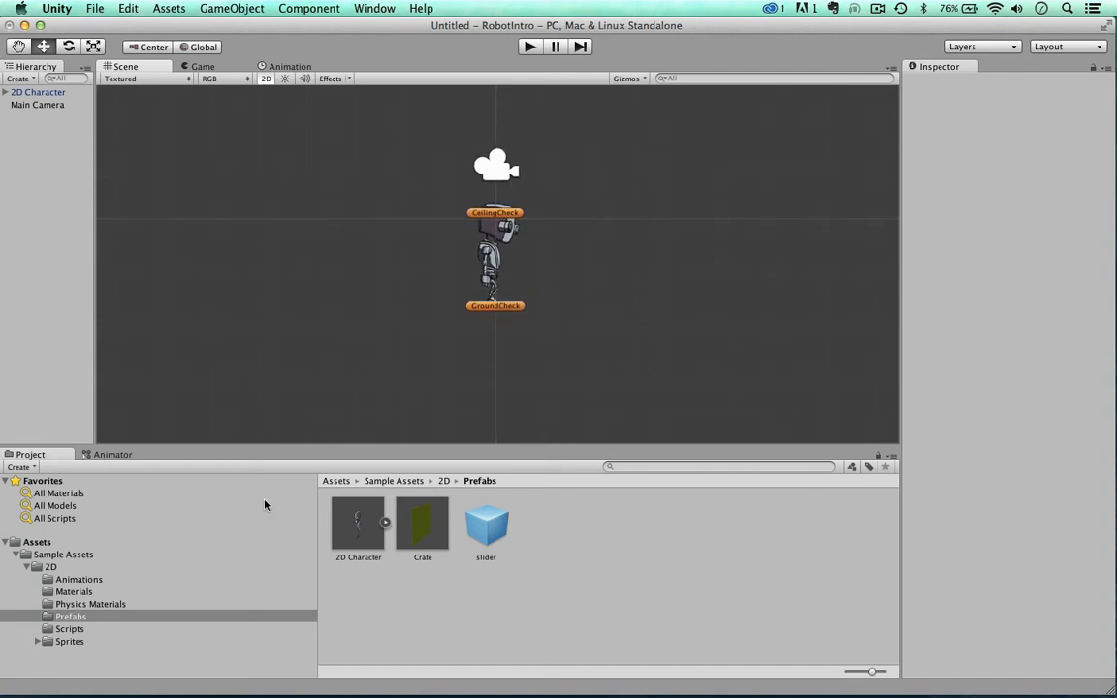
left_click(56, 641)
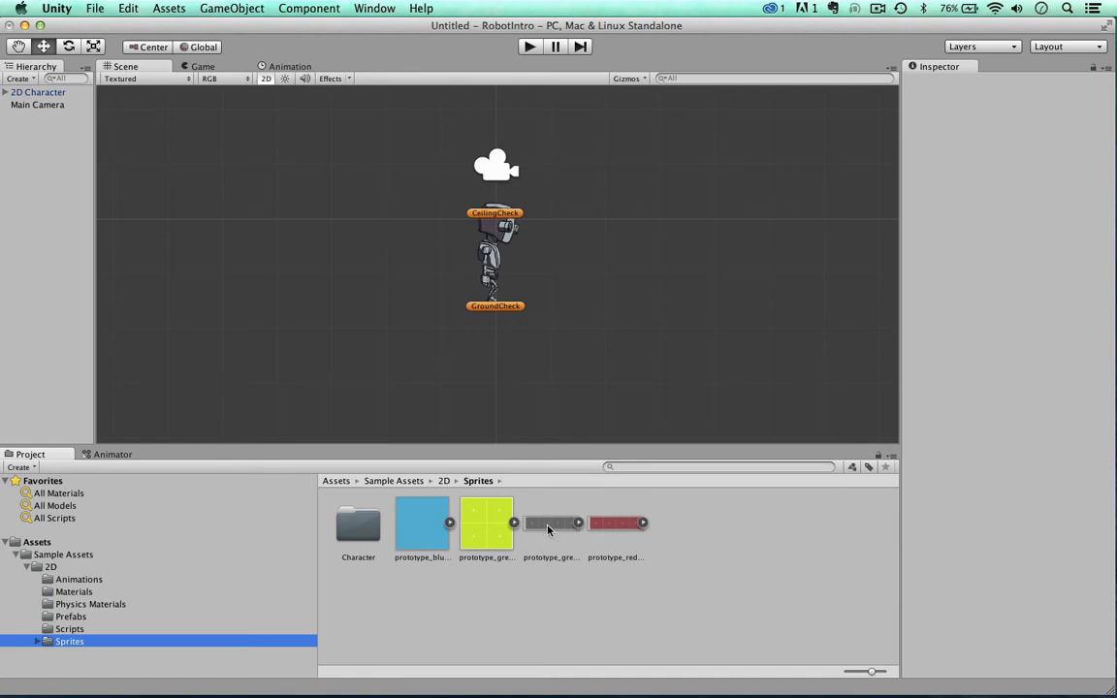
left_click_drag(549, 534, 453, 381)
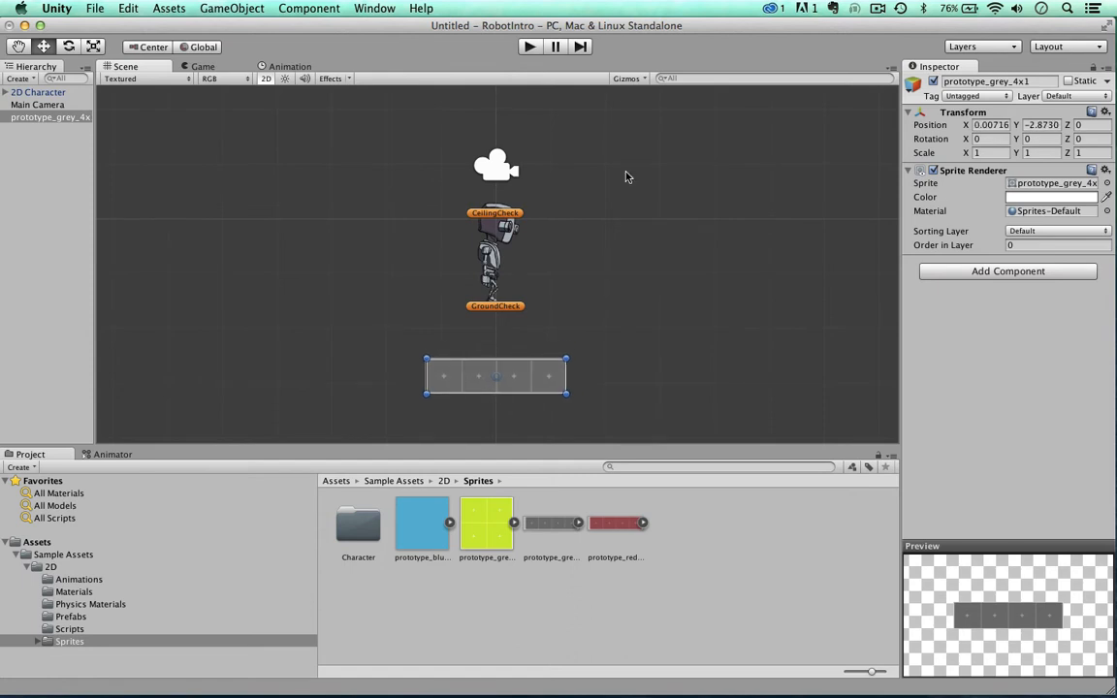
Test the scene in play mode with the grey platform below the character, and stop the game.
left_click(532, 48)
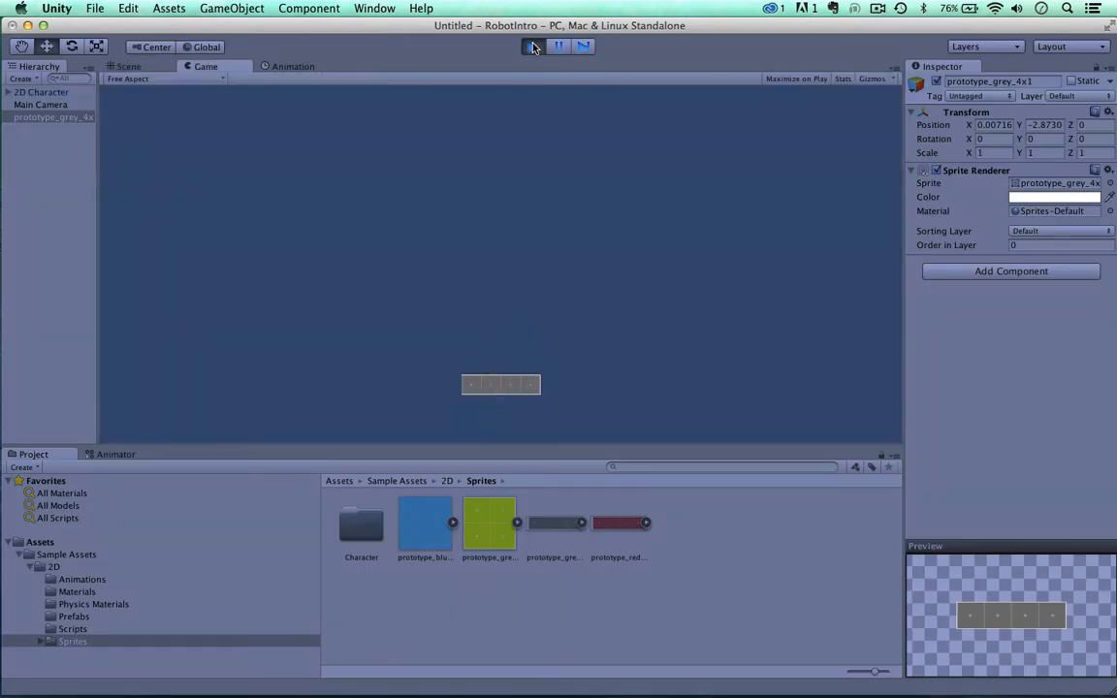
left_click(532, 48)
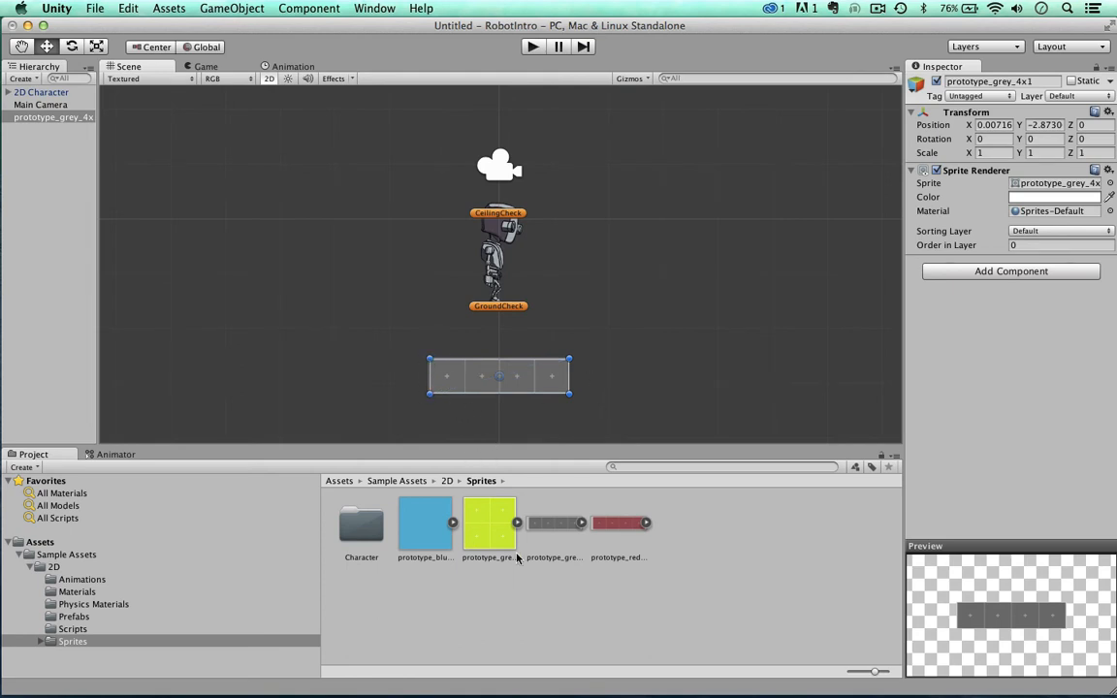
Focus the Scene view on the 2D Character and examine its box and circle collider outlines.
double_click(39, 92)
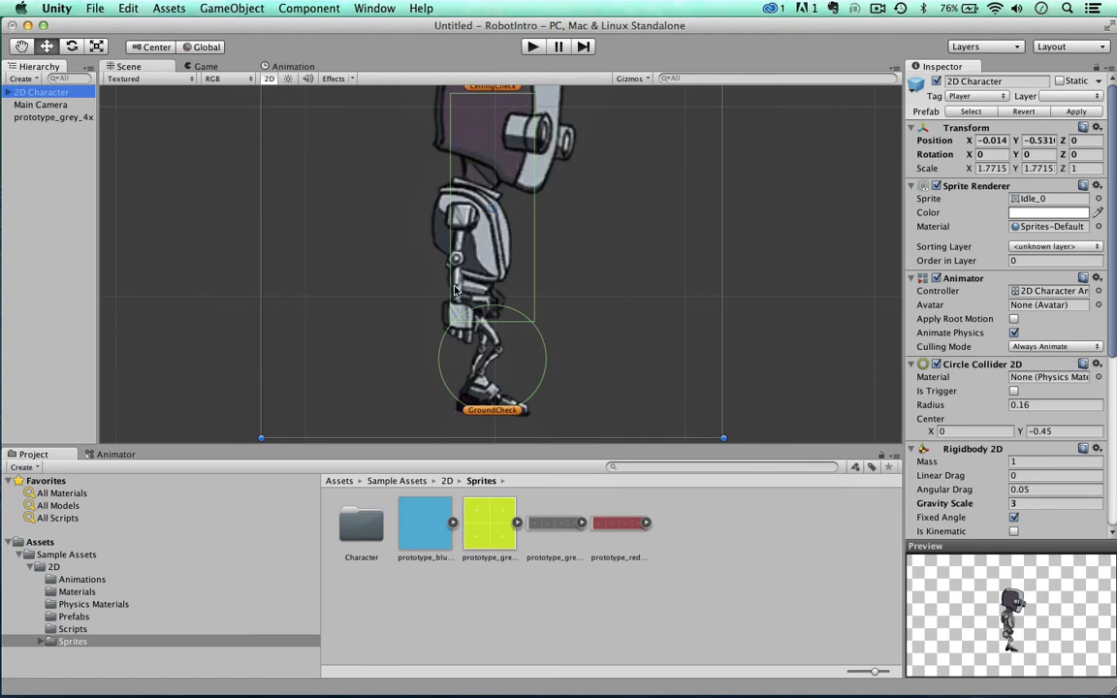
scroll(489, 362, "down", 3)
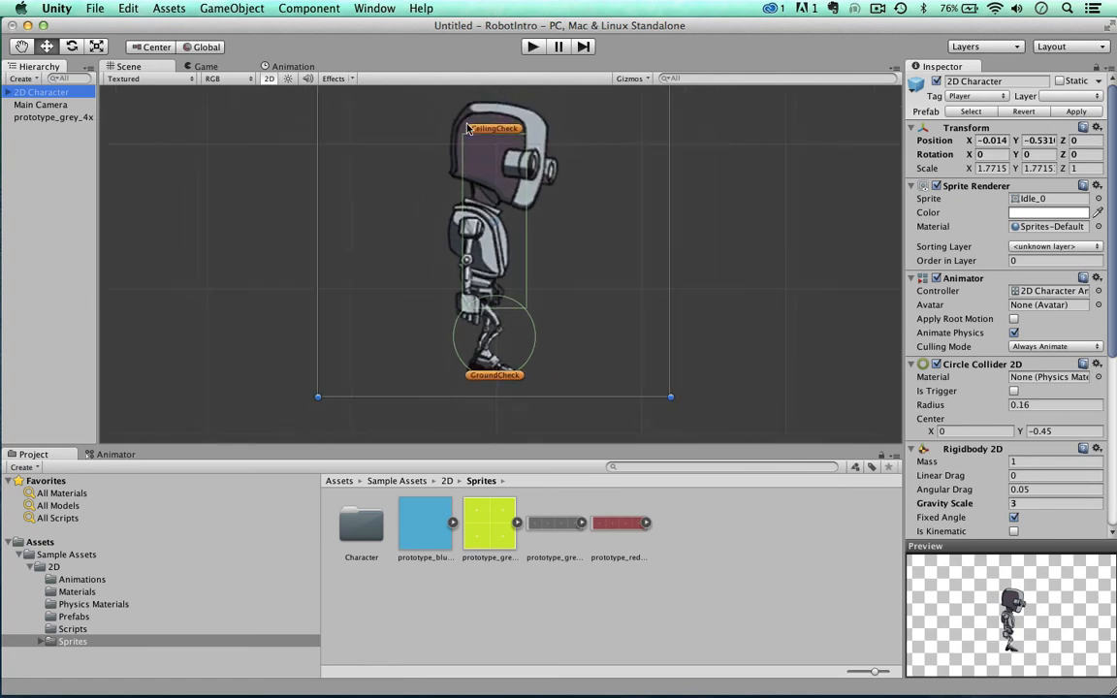
scroll(445, 340, "up", 2)
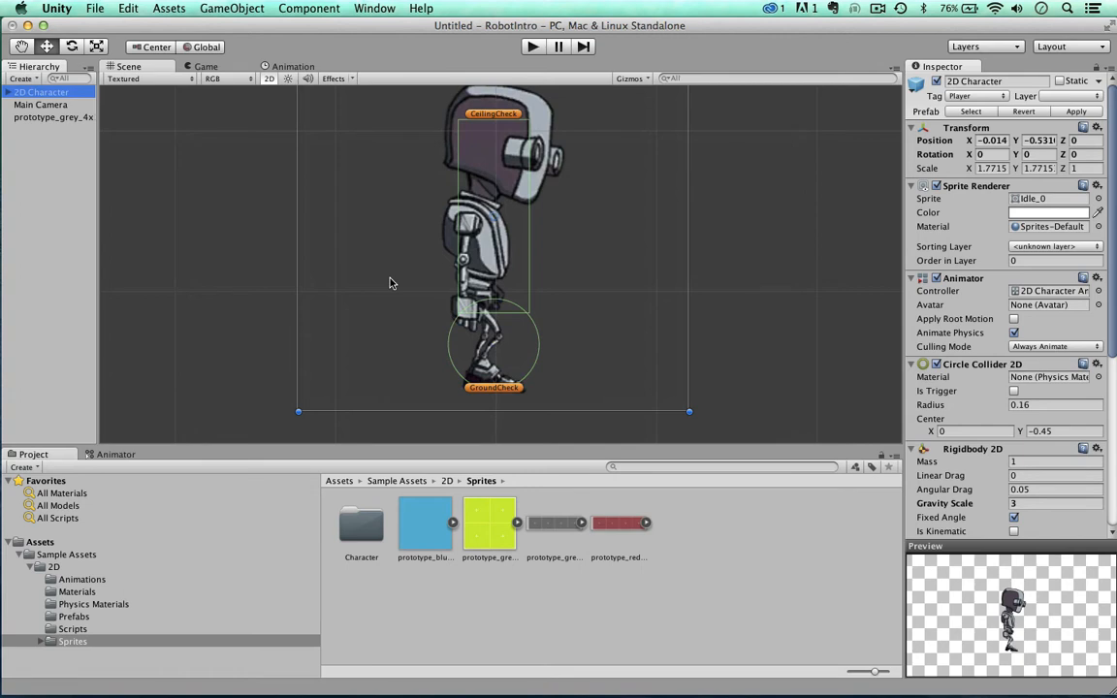
scroll(389, 283, "down", 2)
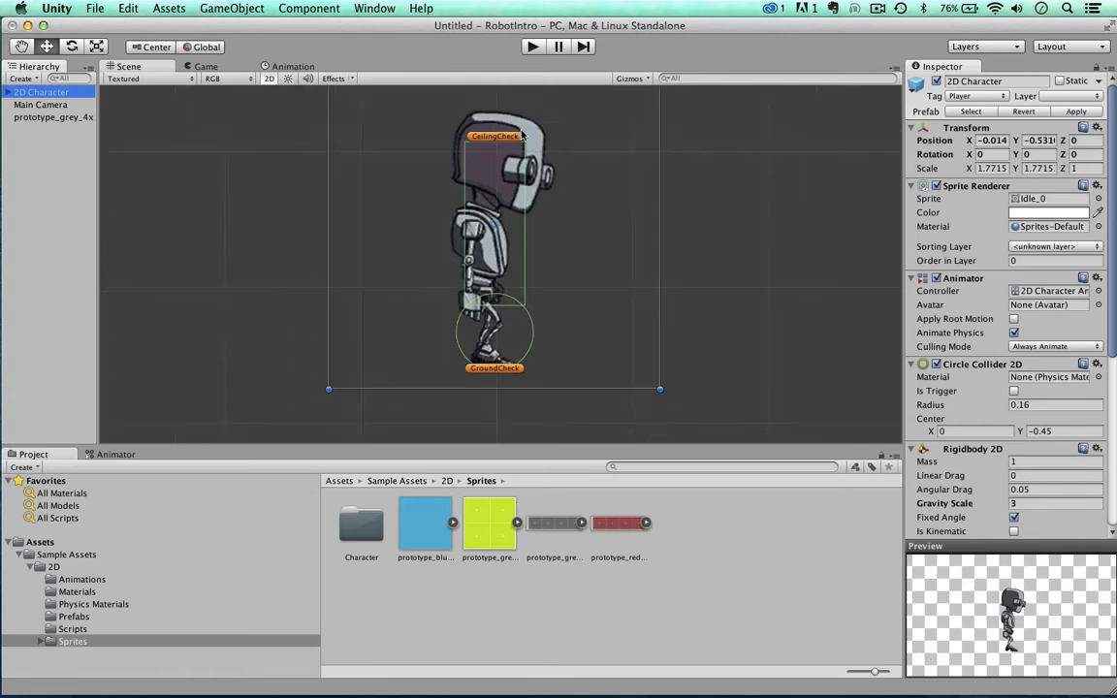
scroll(406, 348, "down", 3)
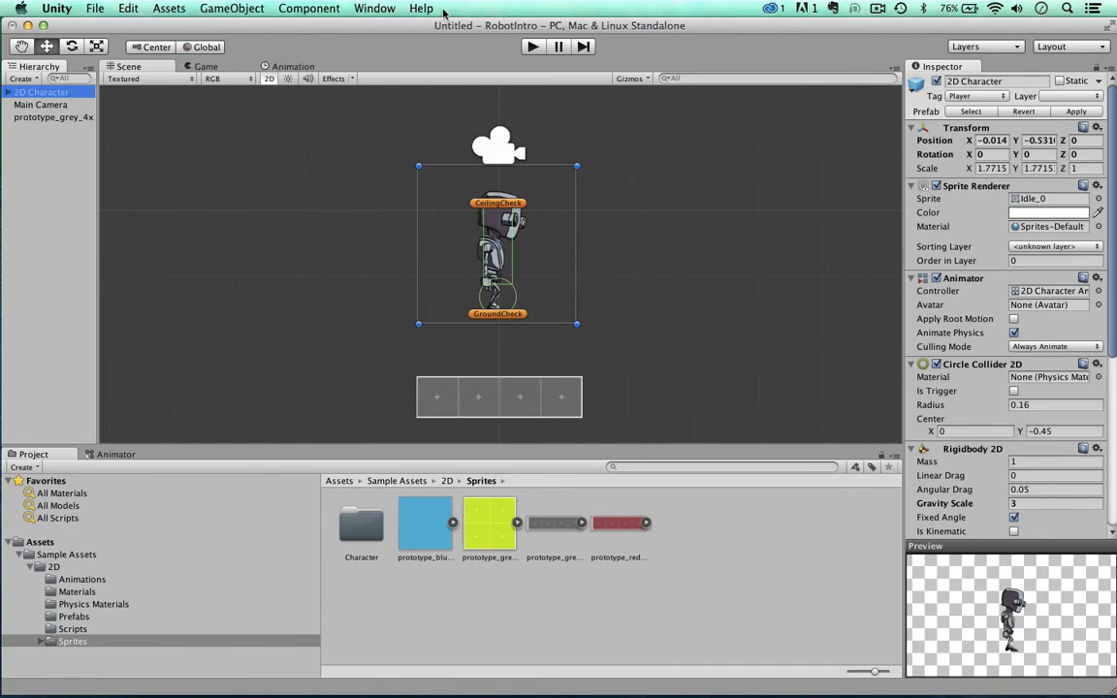
Compare the components on the prototype_grey_4x1 platform with those on the 2D Character.
left_click(484, 392)
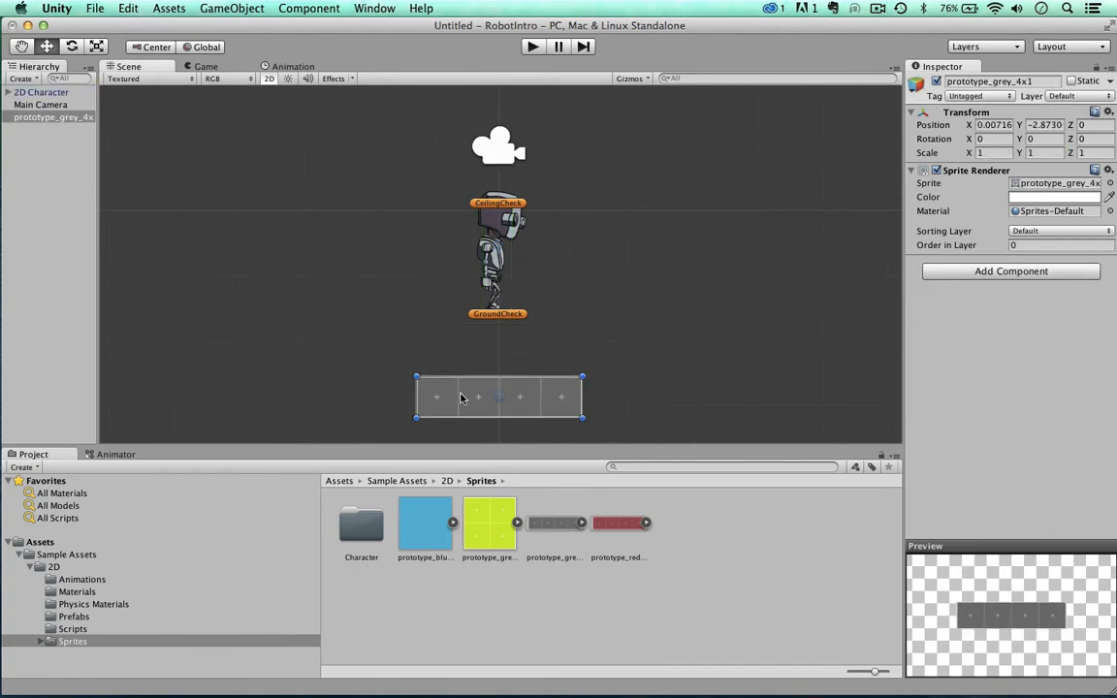
left_click(492, 254)
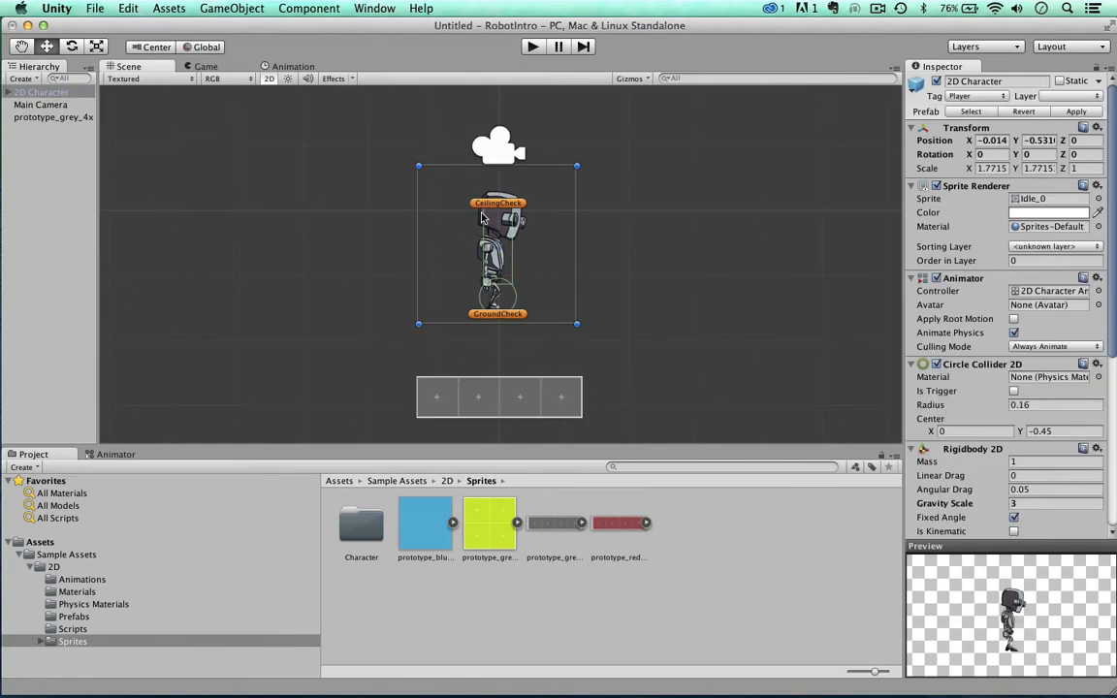
left_click(475, 388)
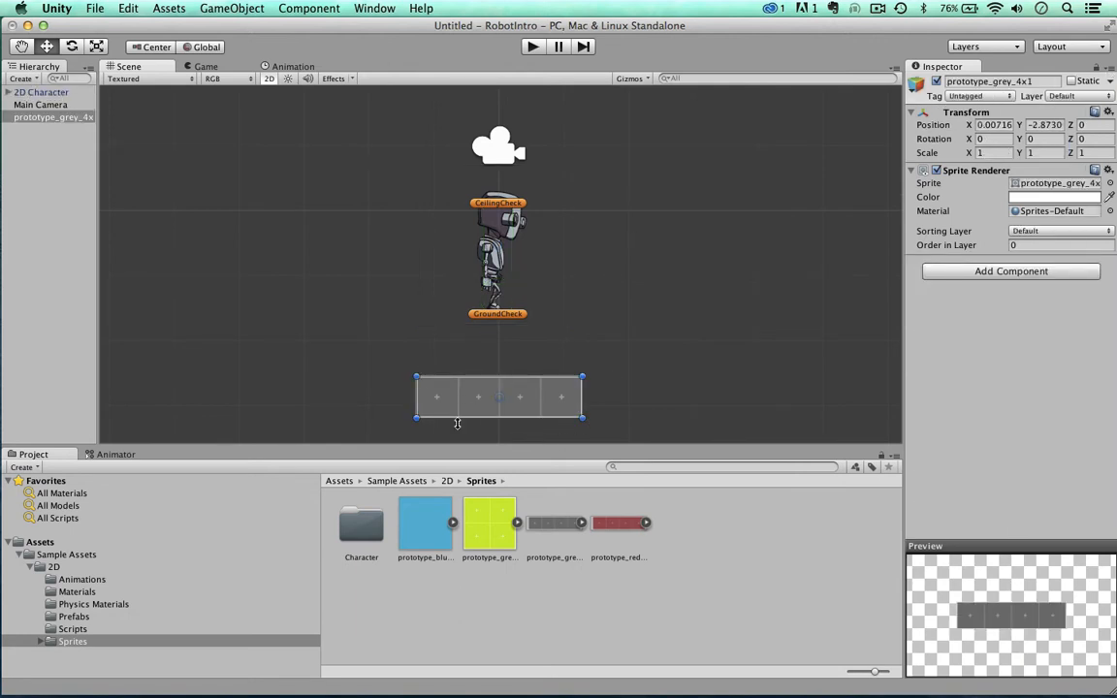
left_click(478, 243)
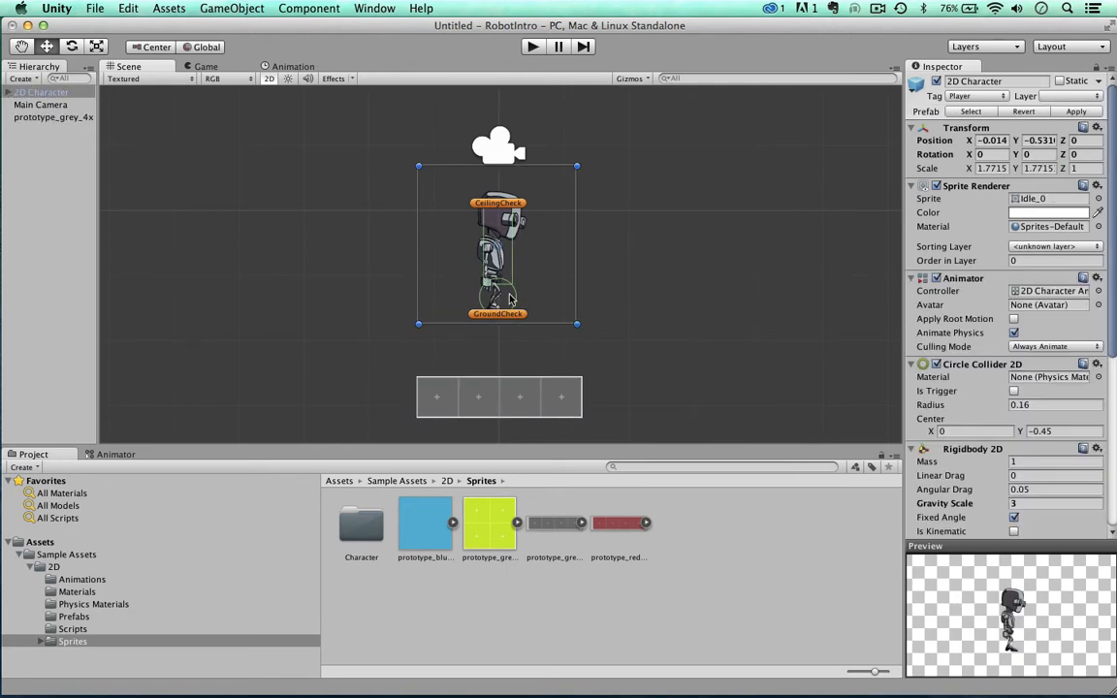
Move the prototype_grey_4x1 platform up to about X -0.02, Y -2.63 and add a Box Collider 2D to it.
left_click(473, 393)
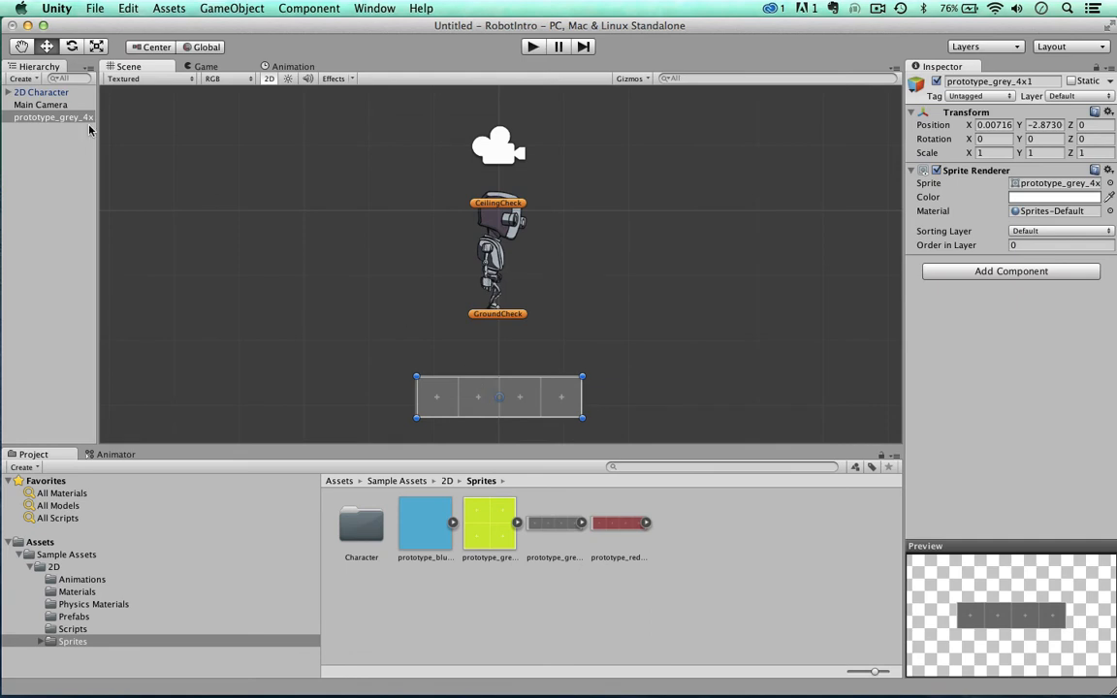
mouse_move(476, 393)
left_mouse_down()
mouse_move(457, 376)
mouse_move(448, 385)
mouse_move(458, 361)
mouse_move(467, 379)
left_mouse_up()
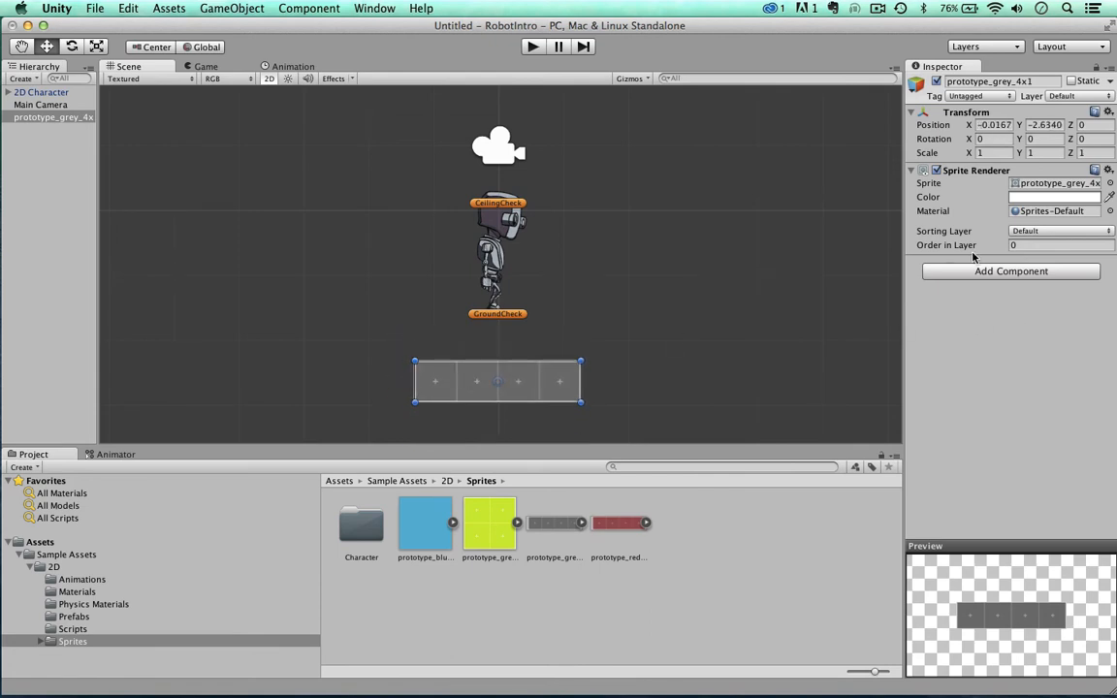
left_click(1001, 274)
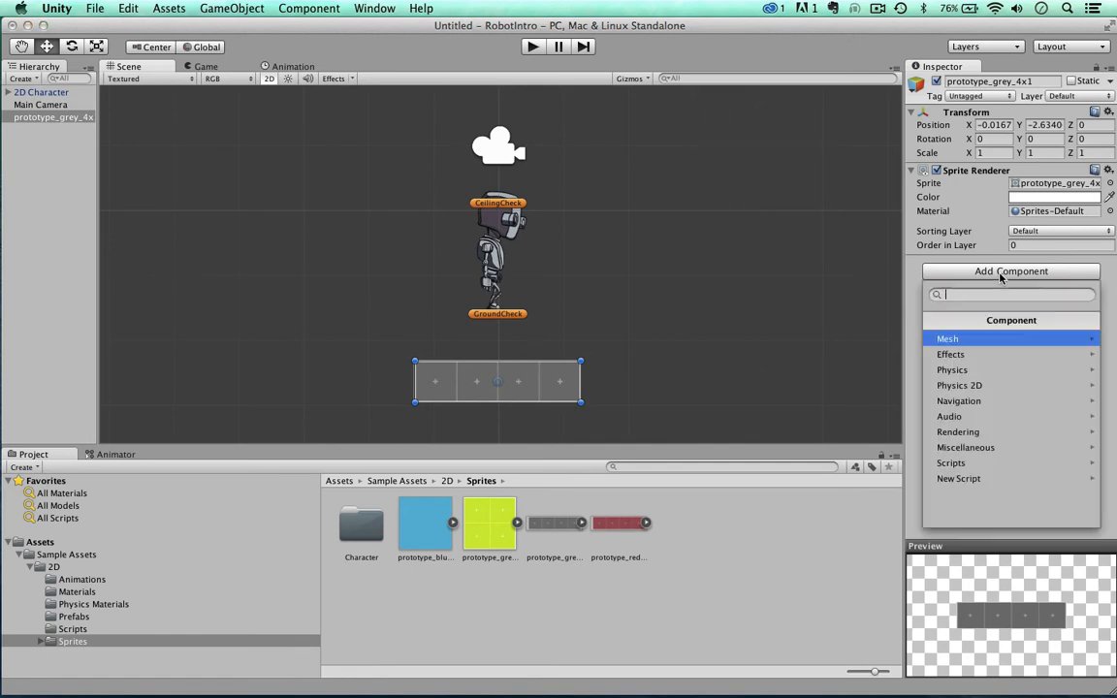
left_click(966, 387)
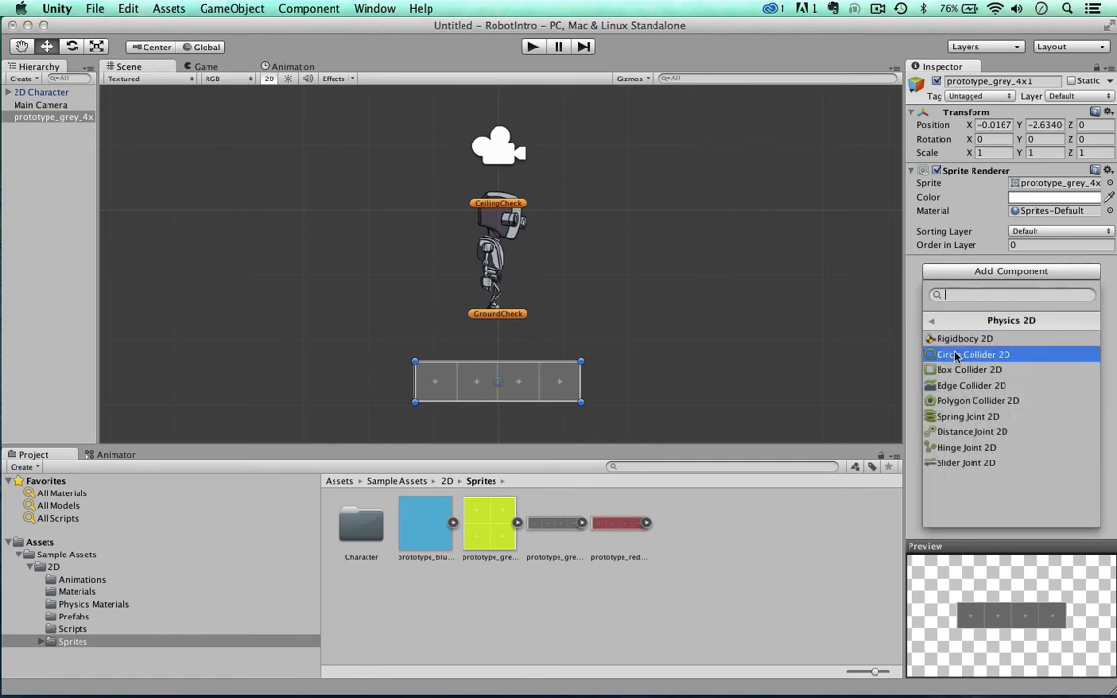
left_click(951, 372)
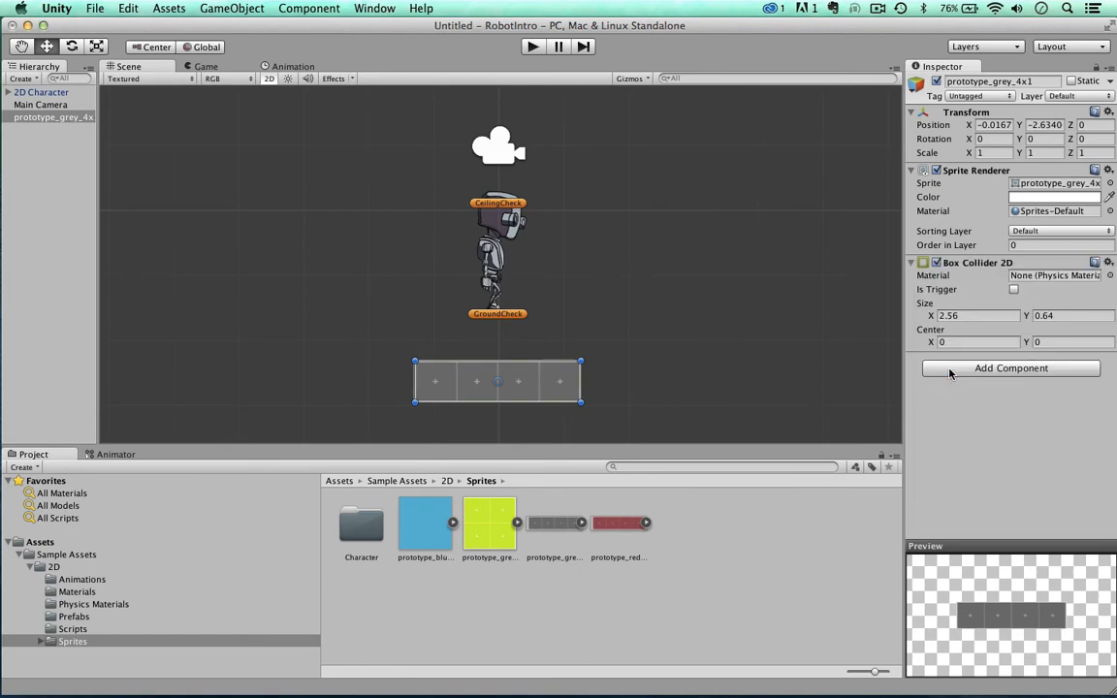
Examine the platform's Box Collider 2D outline up close and try out its Center Y value, leaving it at 0.
scroll(340, 333, "up", 3)
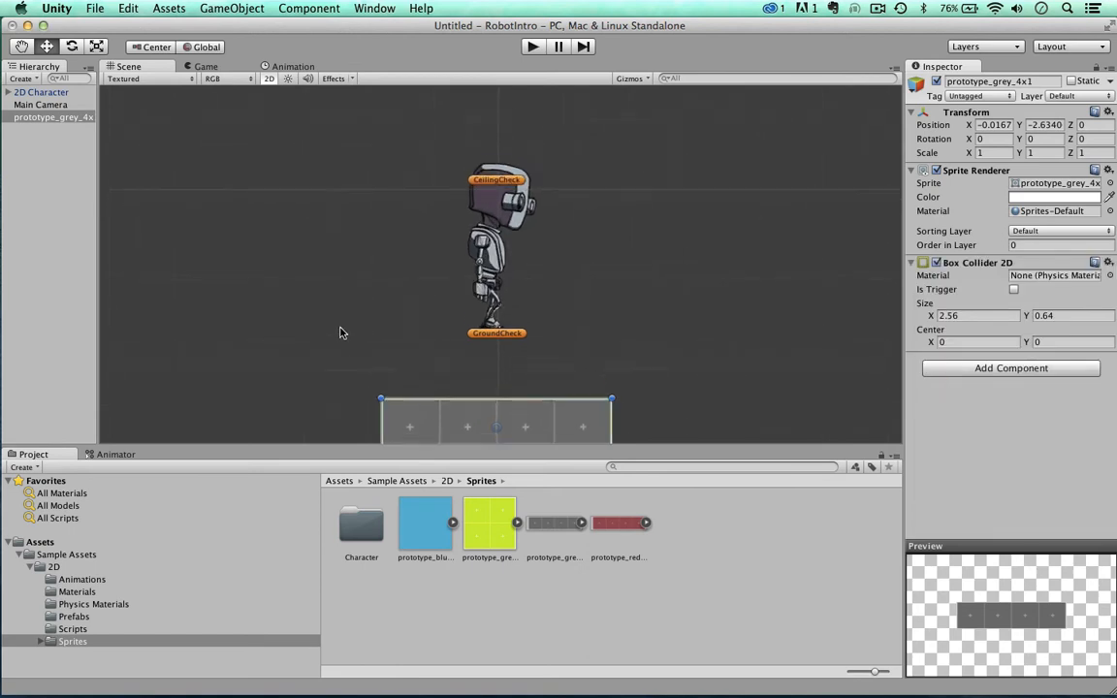
scroll(340, 332, "up", 3)
key("Up")
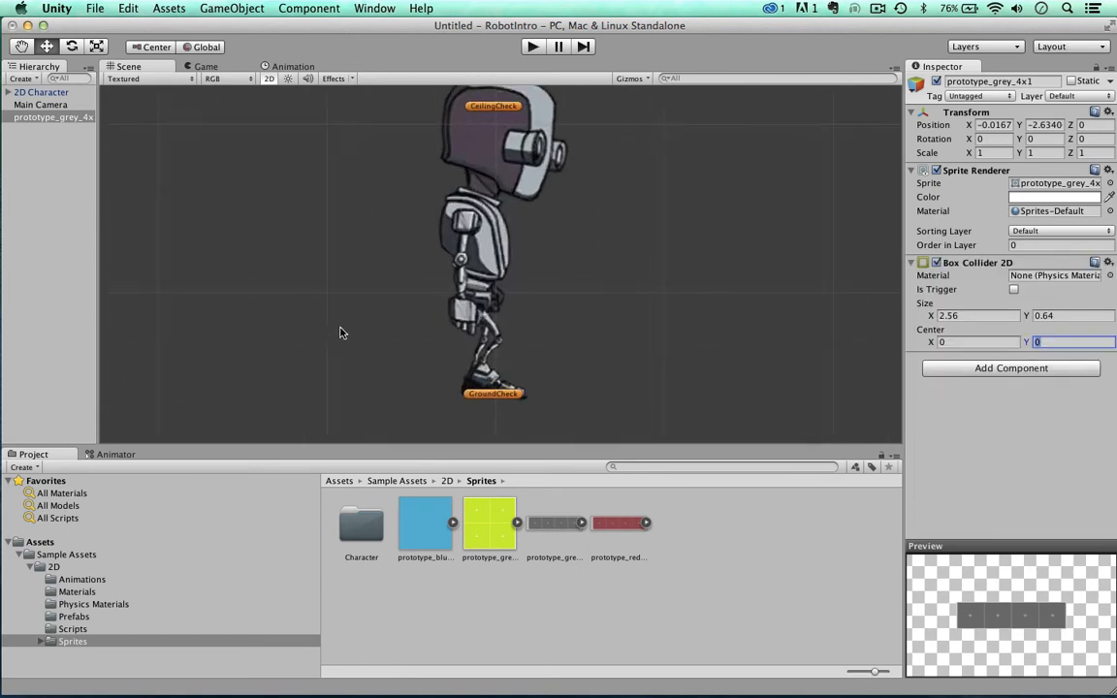
left_click(341, 333)
key("Up")
key("Down")
key("Down")
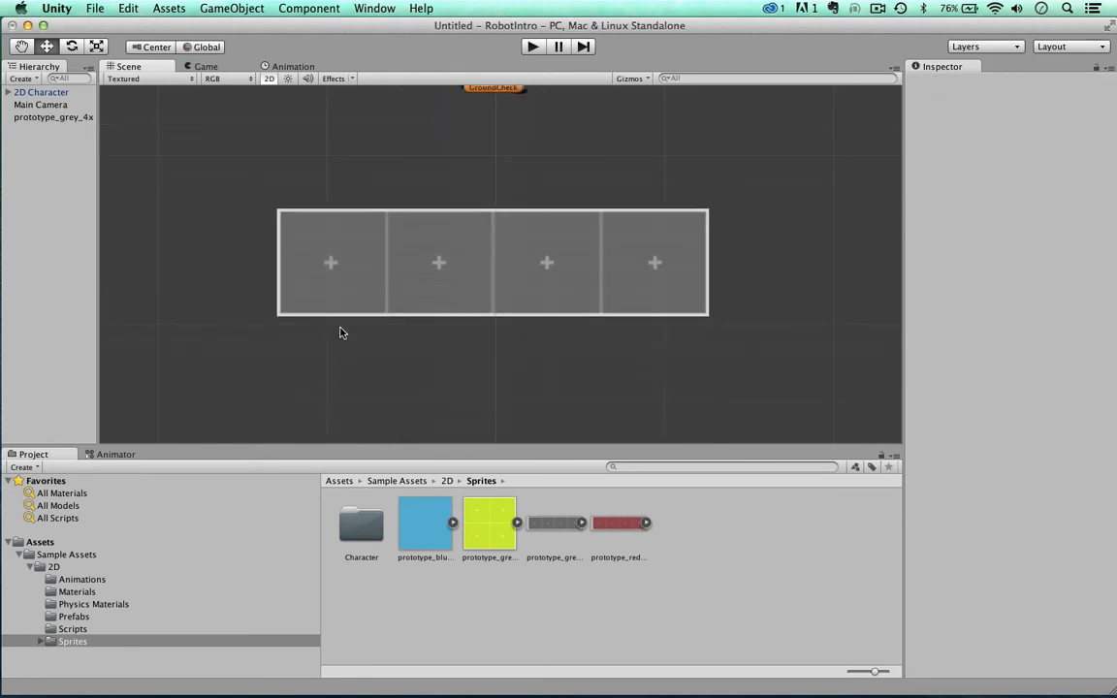
key("Up")
key("Down")
left_click(462, 246)
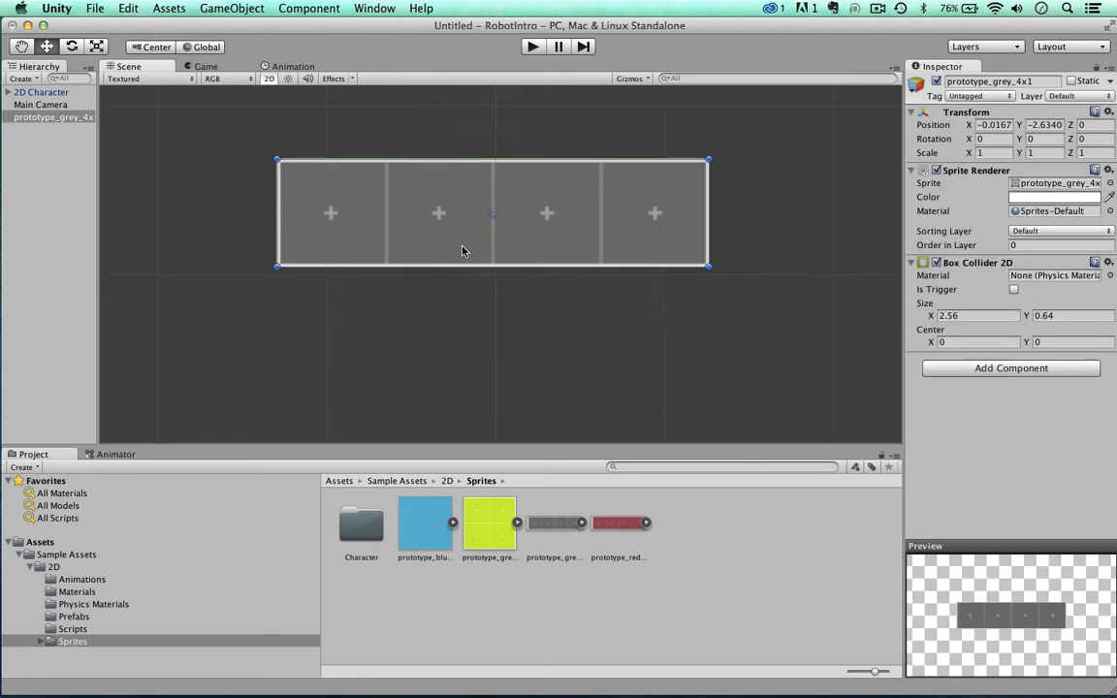
scroll(451, 364, "up", 1)
scroll(451, 364, "down", 1)
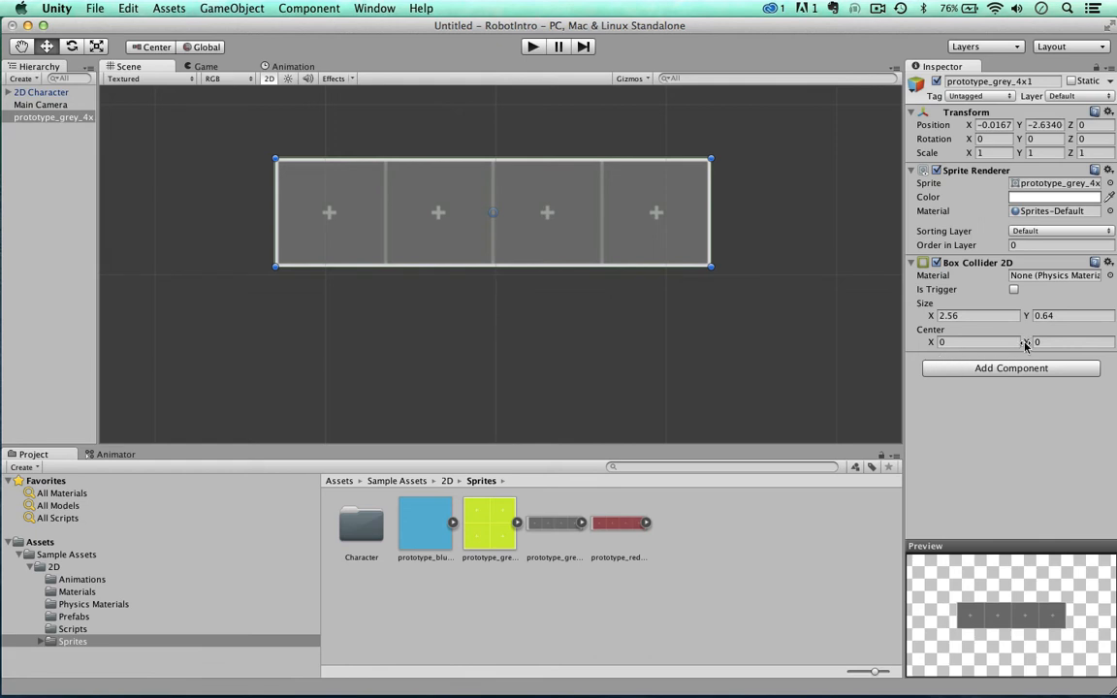
mouse_move(1027, 345)
left_mouse_down()
mouse_move(936, 347)
mouse_move(1043, 347)
mouse_move(1026, 356)
left_mouse_up()
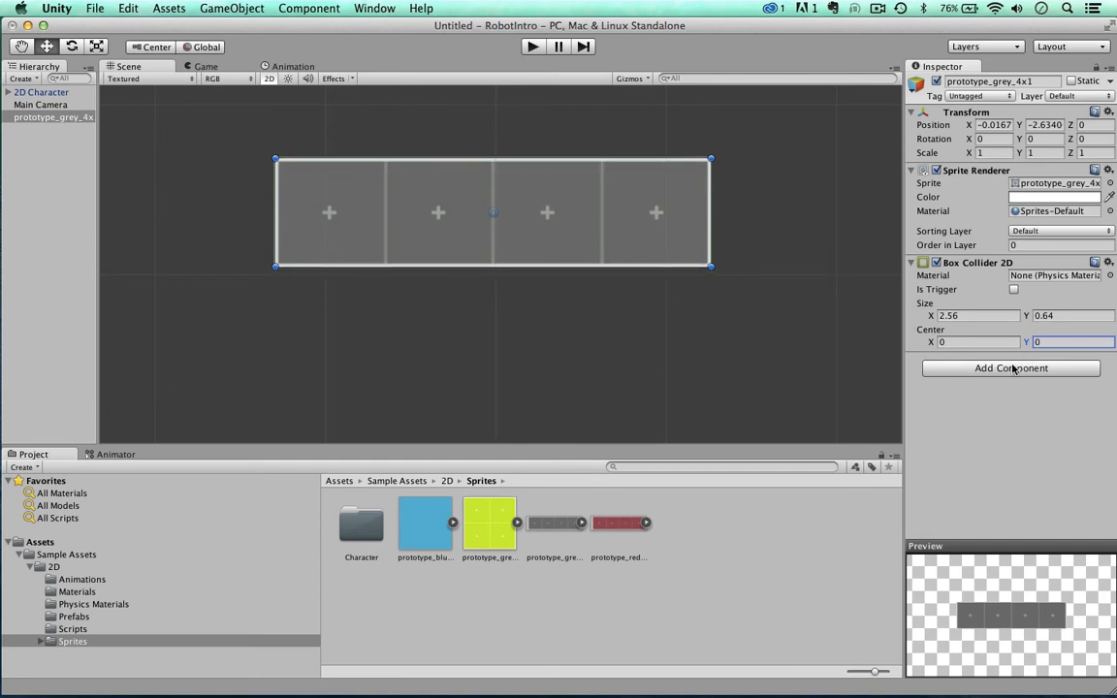
Review the Physics 2D components available for the platform and close the list without adding one.
left_click(1030, 368)
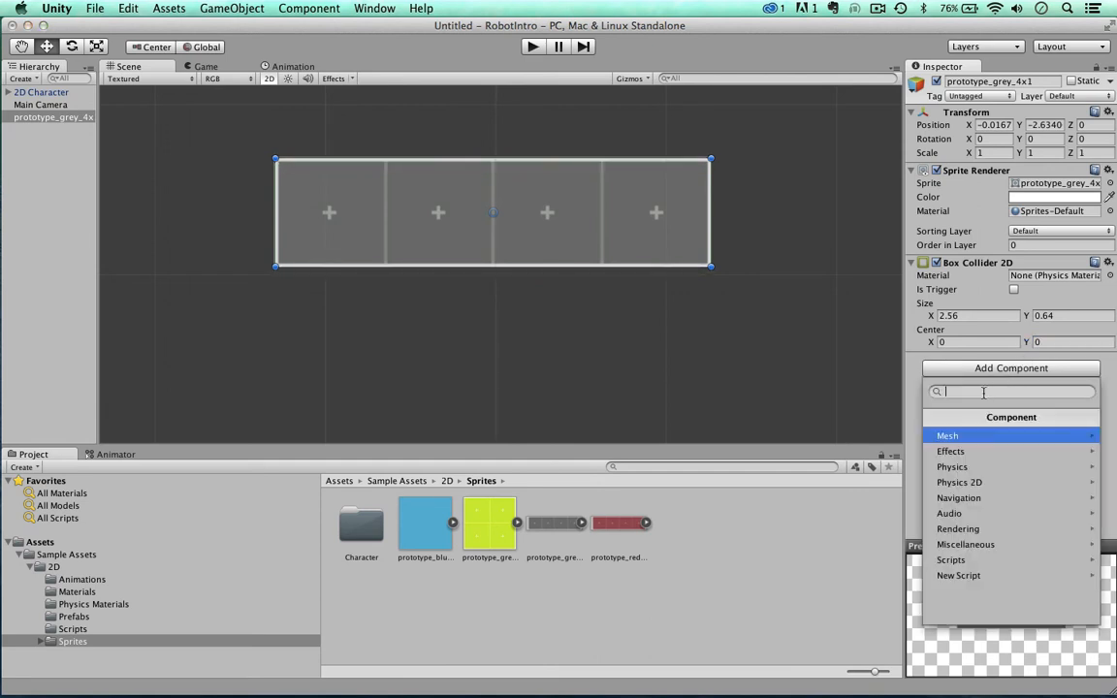
left_click(948, 483)
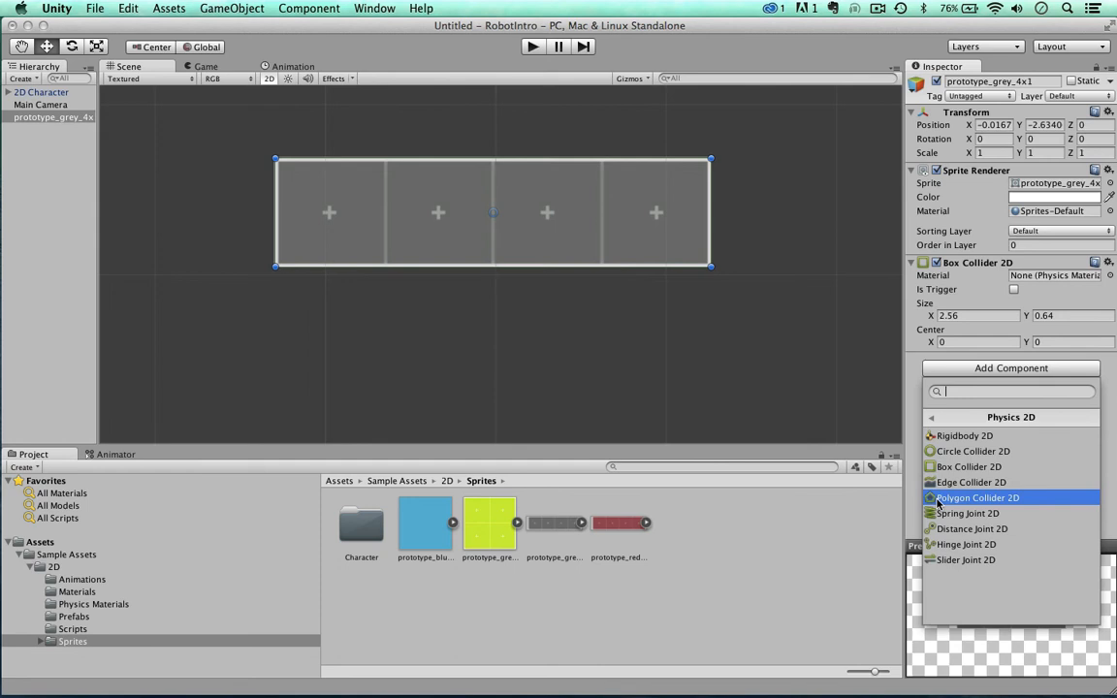
left_click(504, 178)
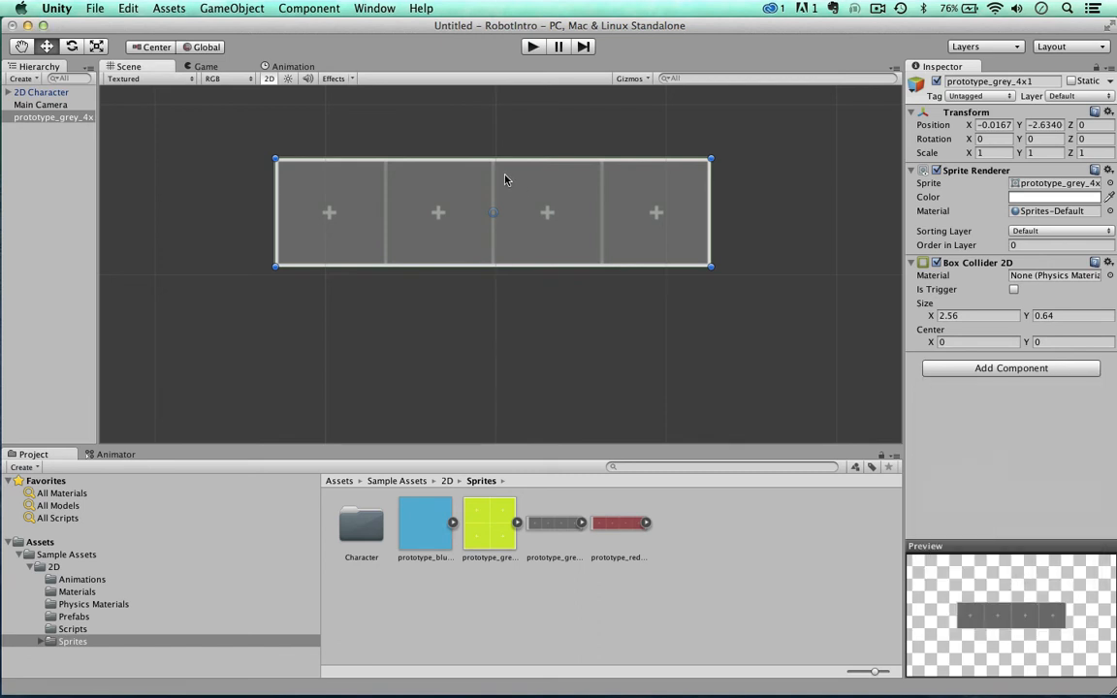
Select the 2D Character and review its Circle Collider 2D, Rigidbody 2D and Platformer Character 2D settings.
scroll(654, 249, "down", 2)
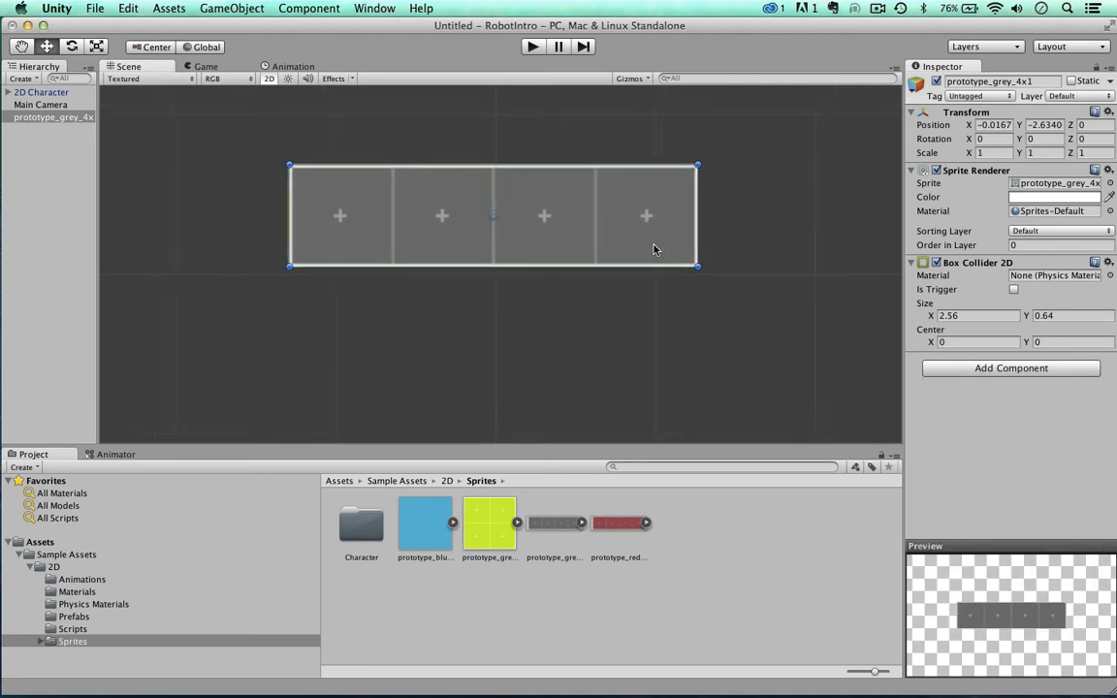
scroll(514, 297, "down", 5)
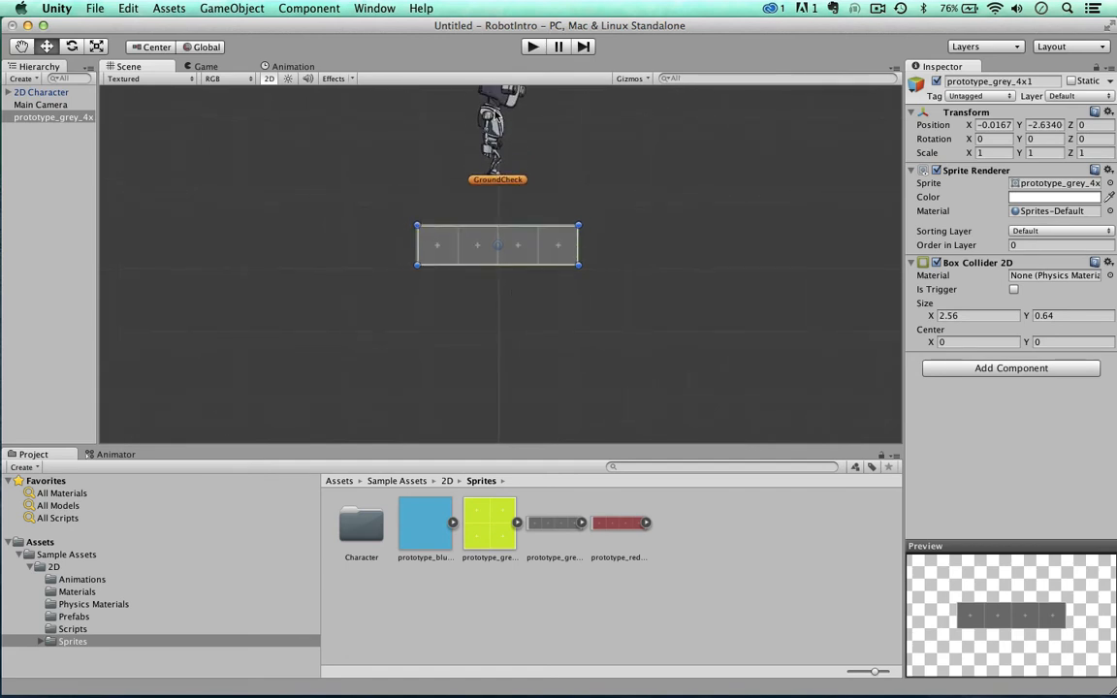
left_click(515, 155)
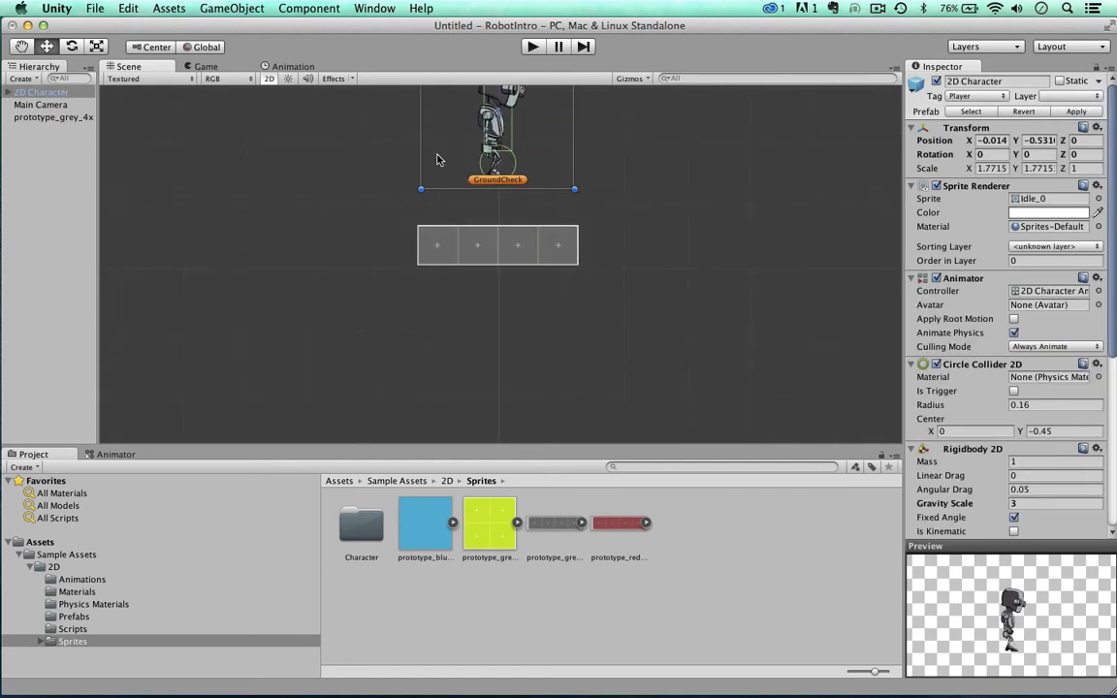
scroll(514, 310, "down", 1)
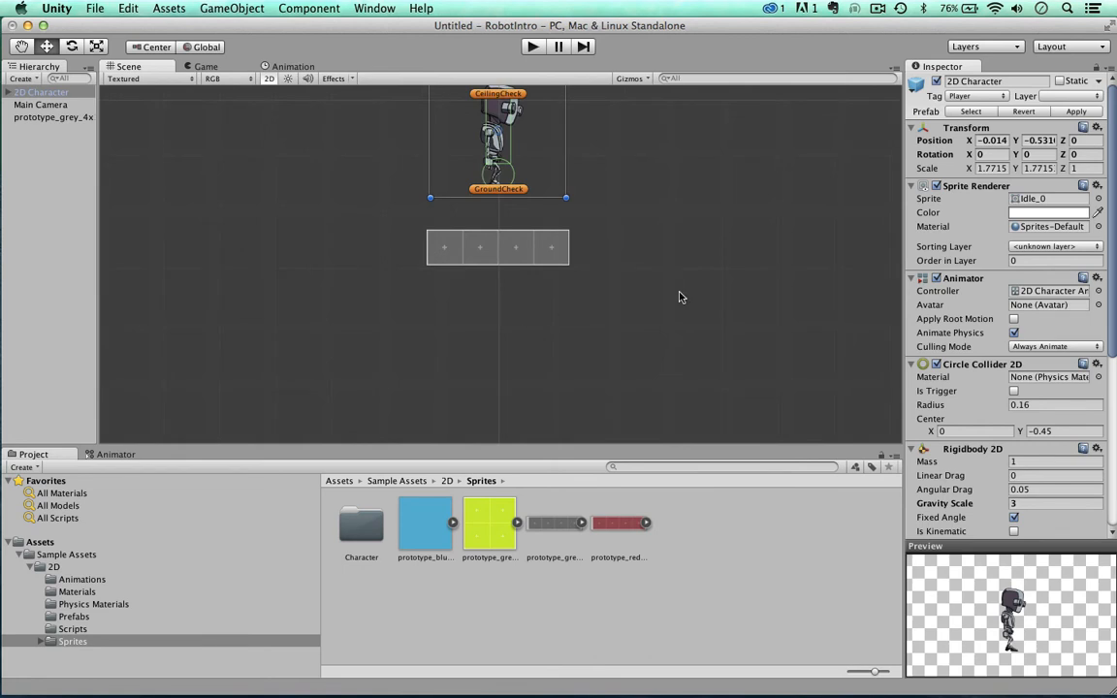
scroll(946, 281, "down", 5)
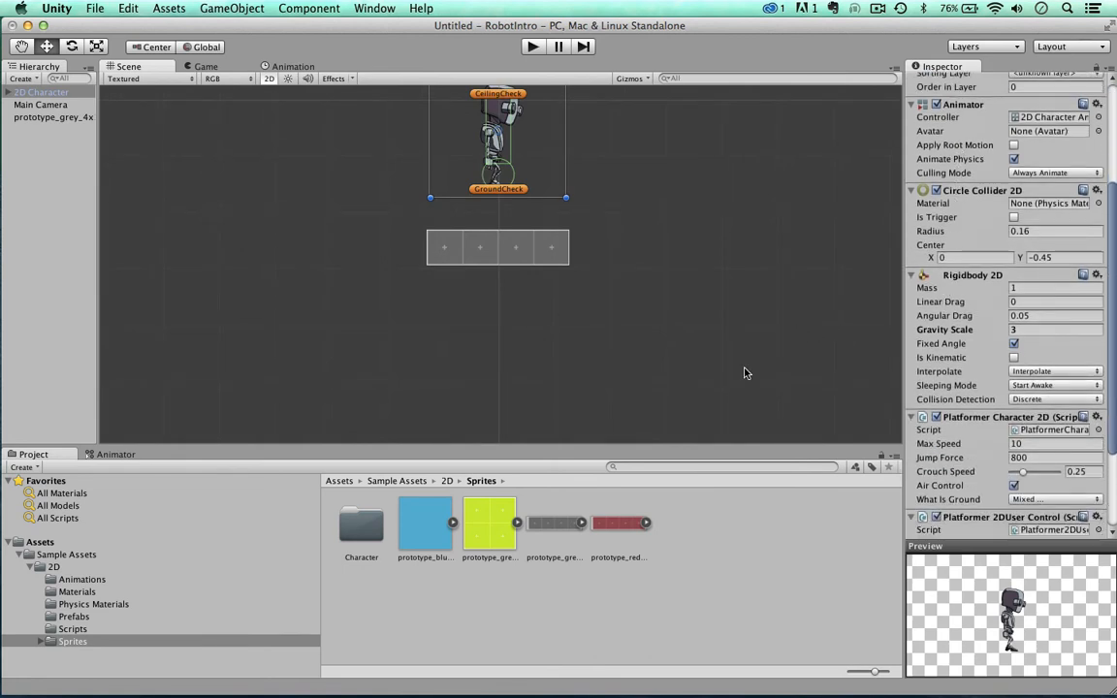
scroll(737, 380, "down", 2)
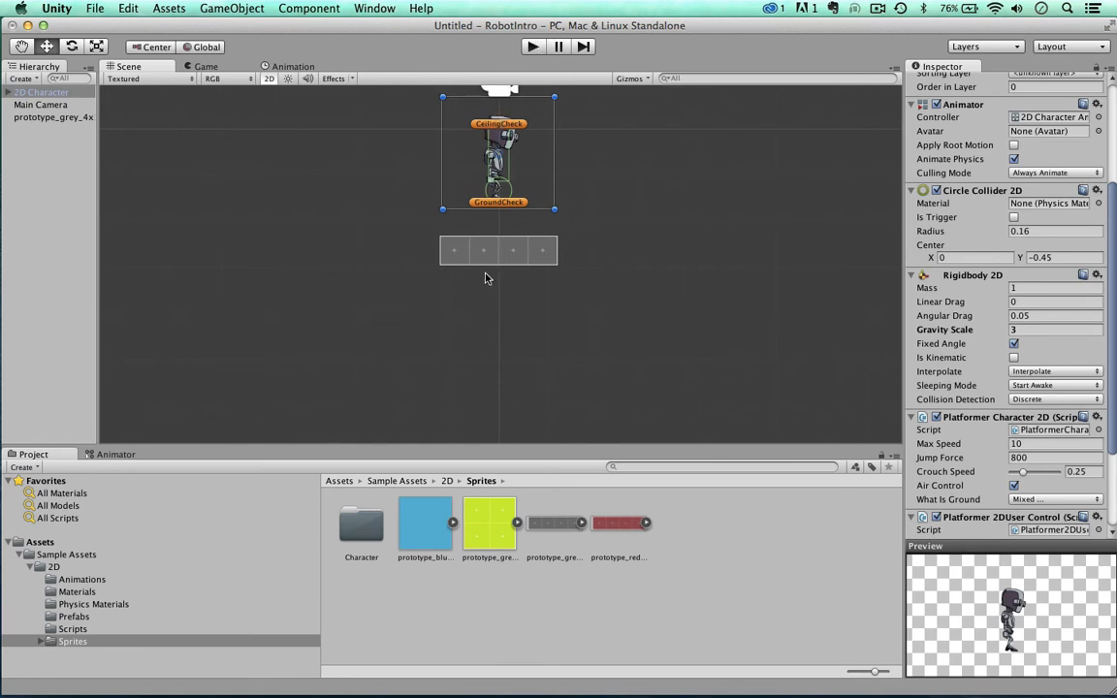
Run the game twice to test the character landing on the platform, stopping play mode each time.
left_click(532, 46)
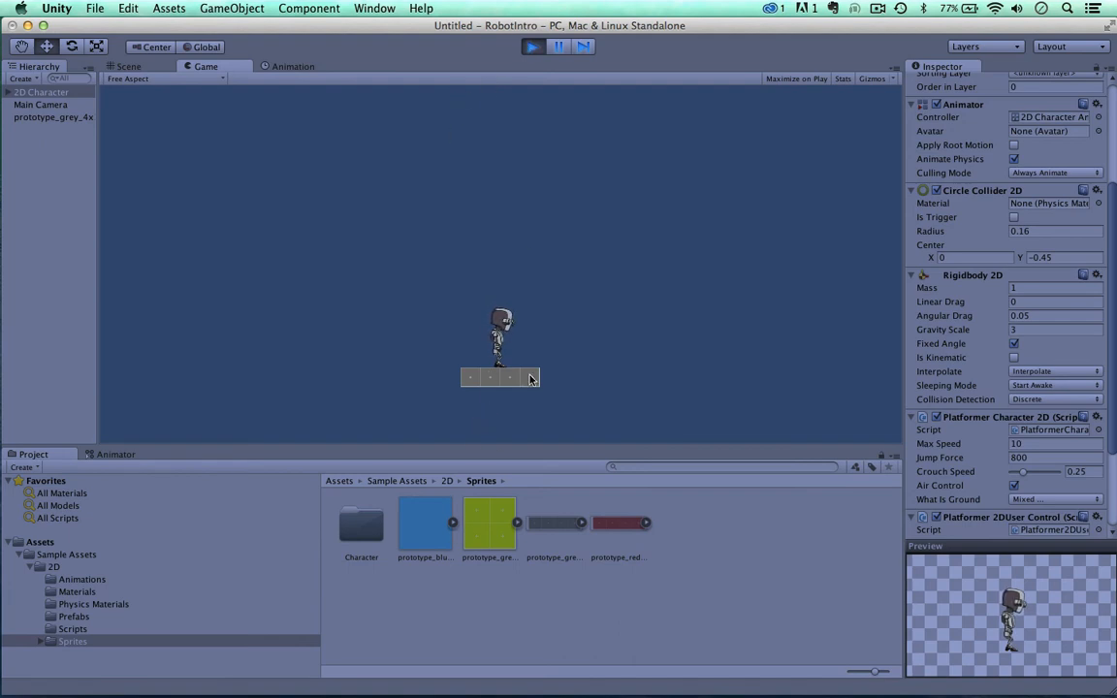
left_click(531, 46)
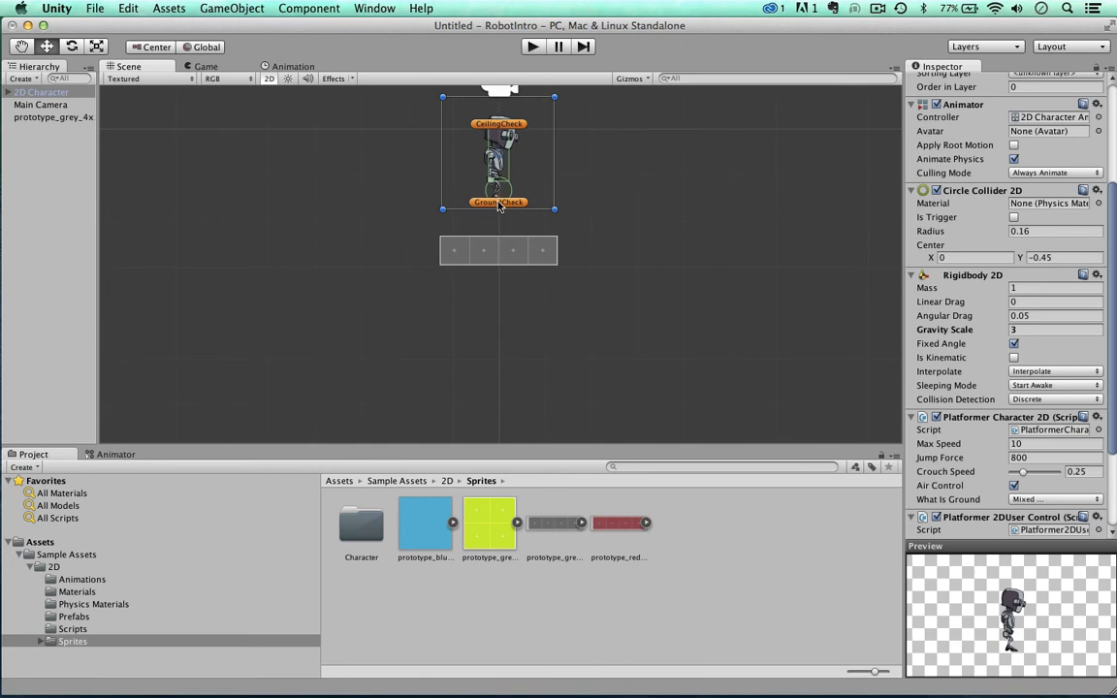
left_click(532, 46)
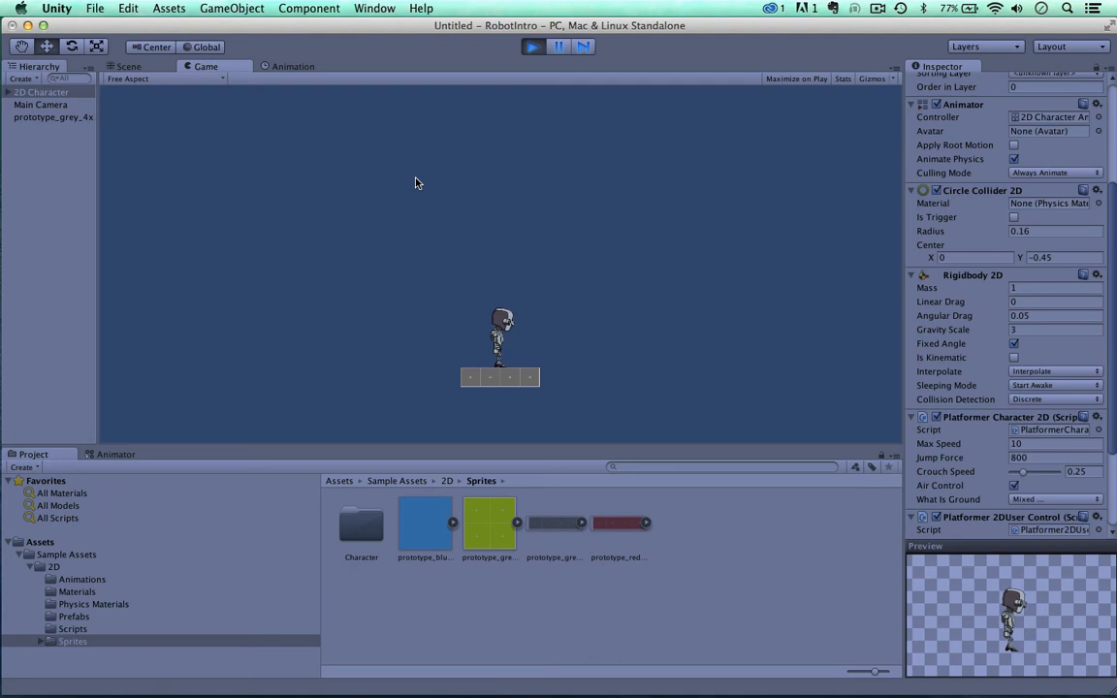
left_click(534, 46)
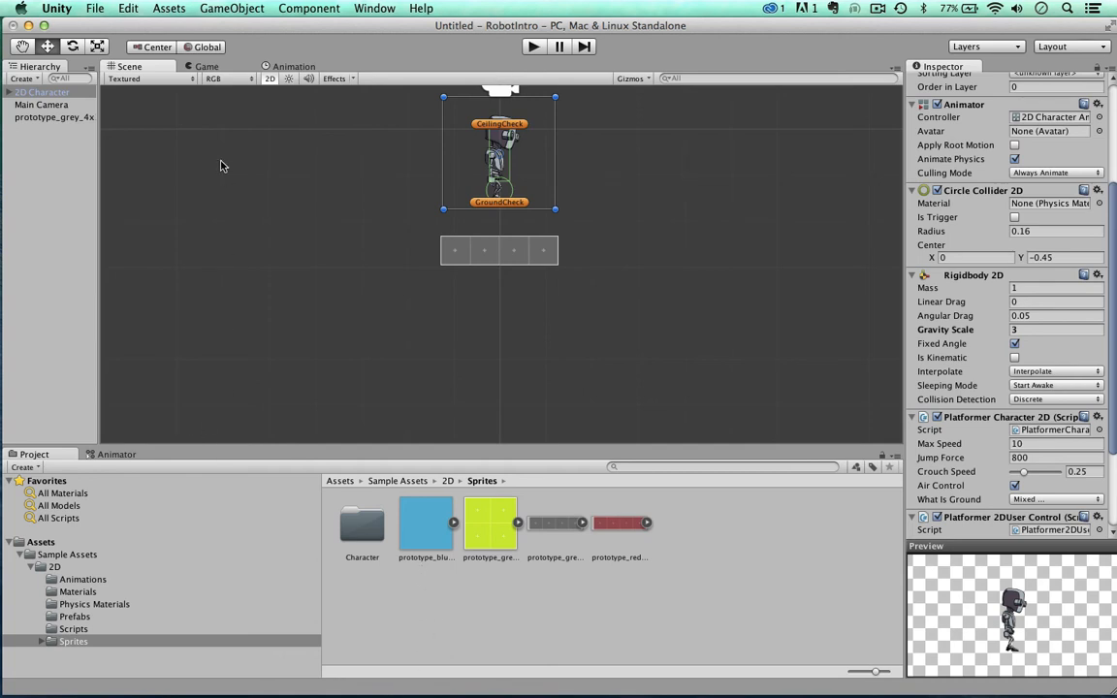
Show the contents of the 2D sample assets' Scripts folder as a list and inspect the Platformer2DUserControl script's code.
left_click(55, 629)
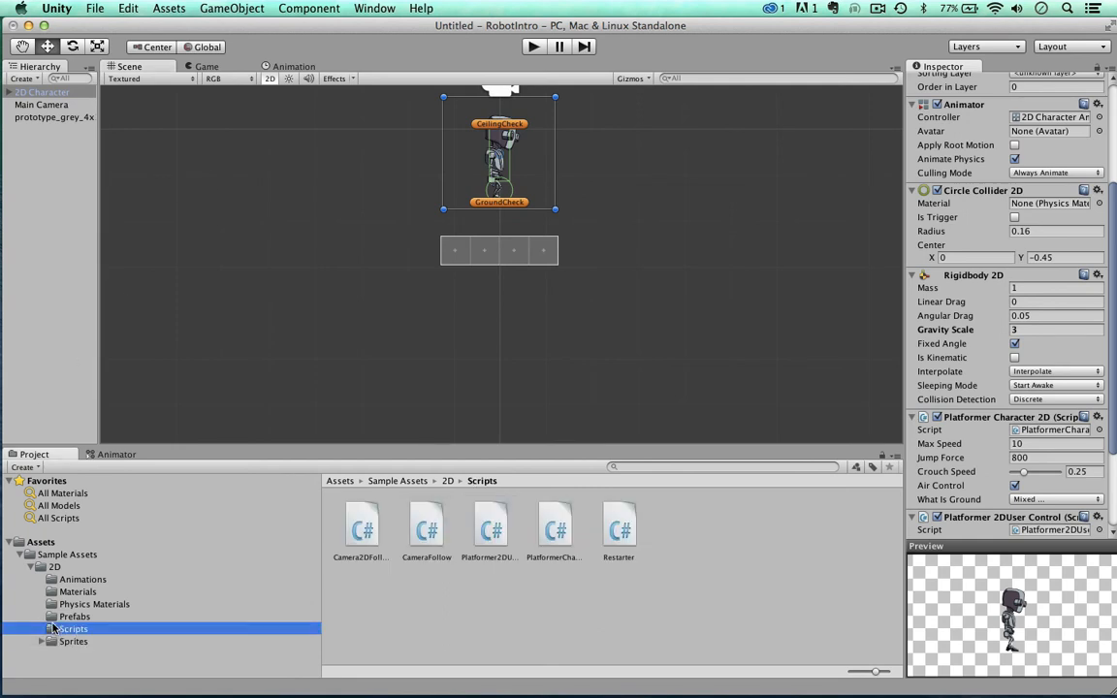
left_click(477, 591)
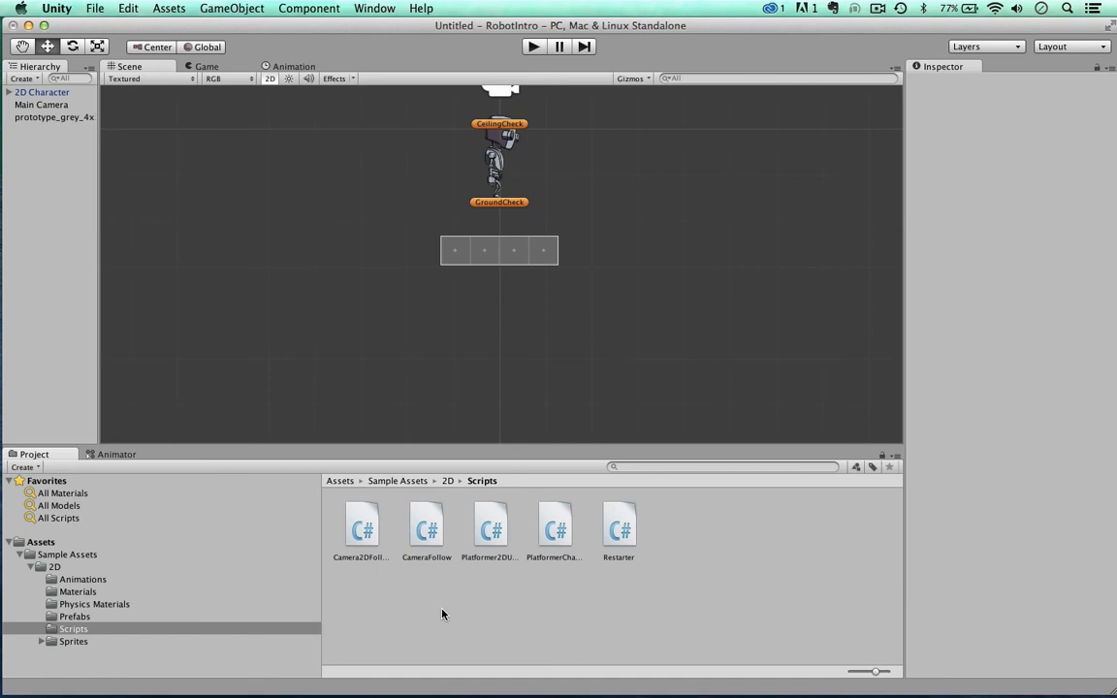
left_click(491, 529)
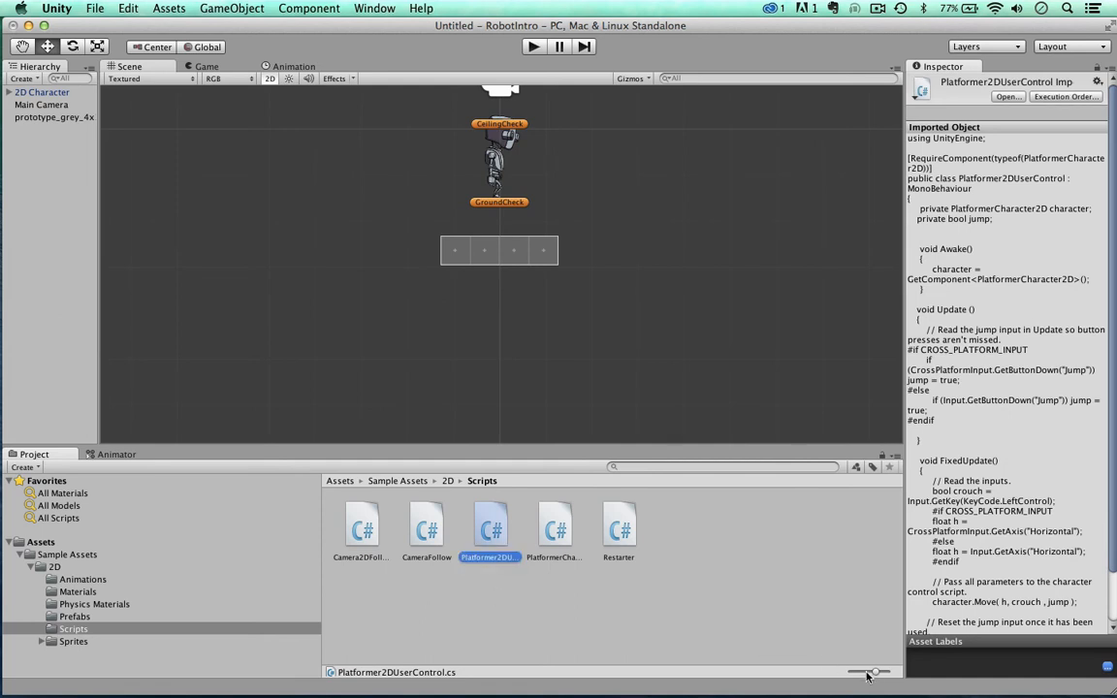
left_click_drag(868, 676, 830, 673)
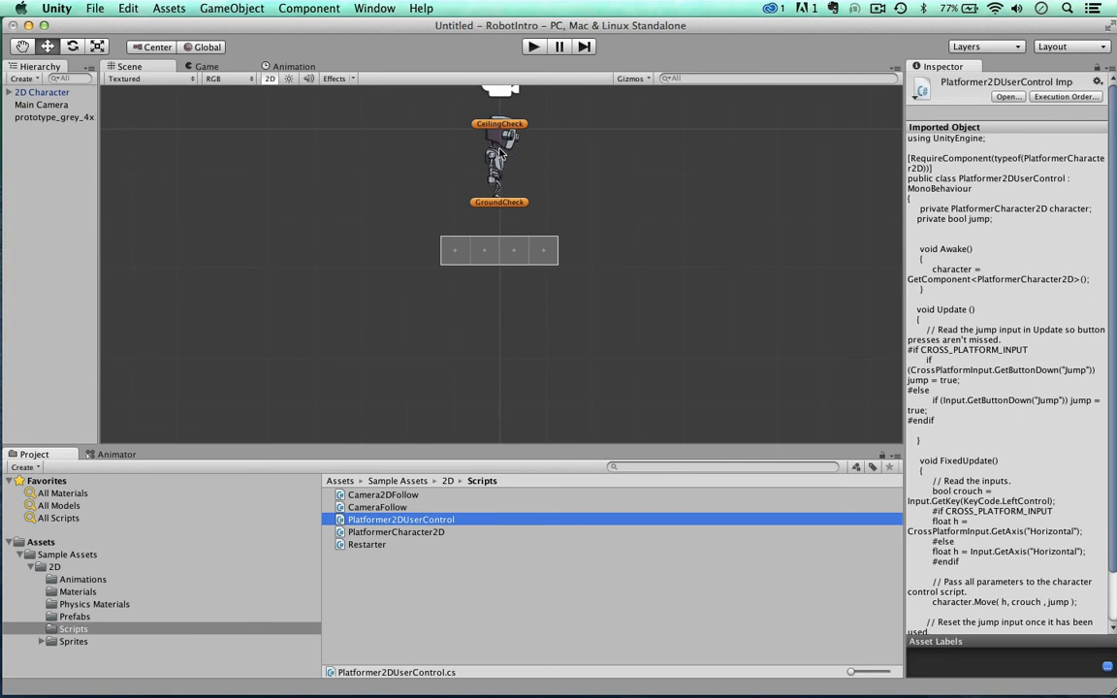
Review the script components available for the 2D Character and close the list without adding one.
left_click(55, 94)
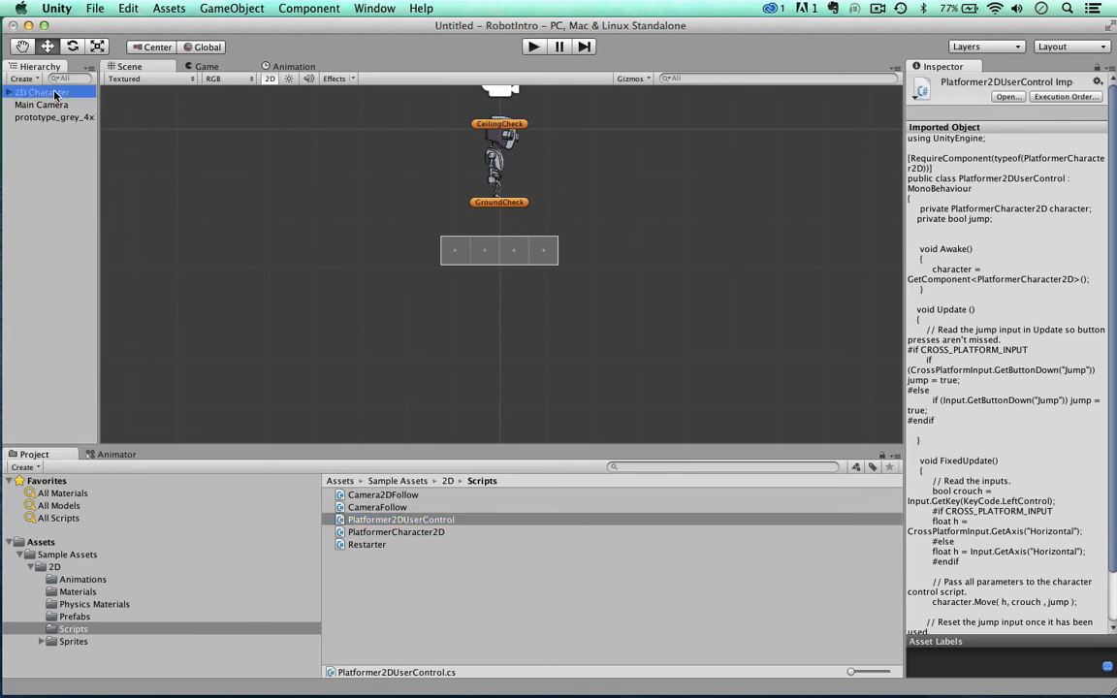
scroll(958, 518, "down", 5)
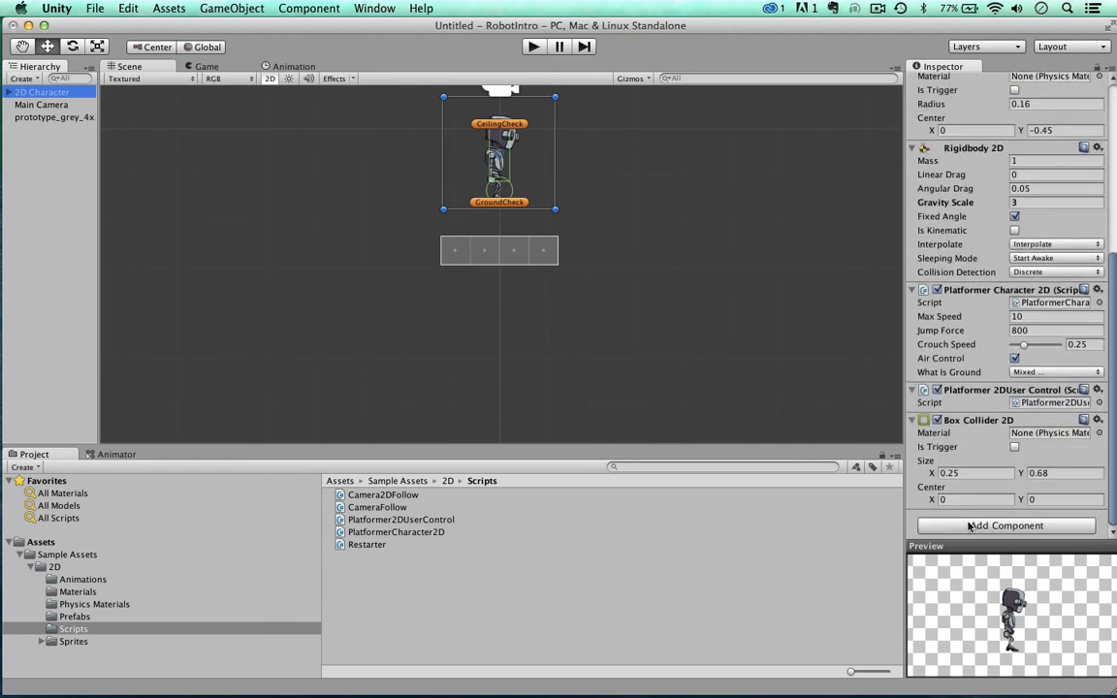
left_click(973, 528)
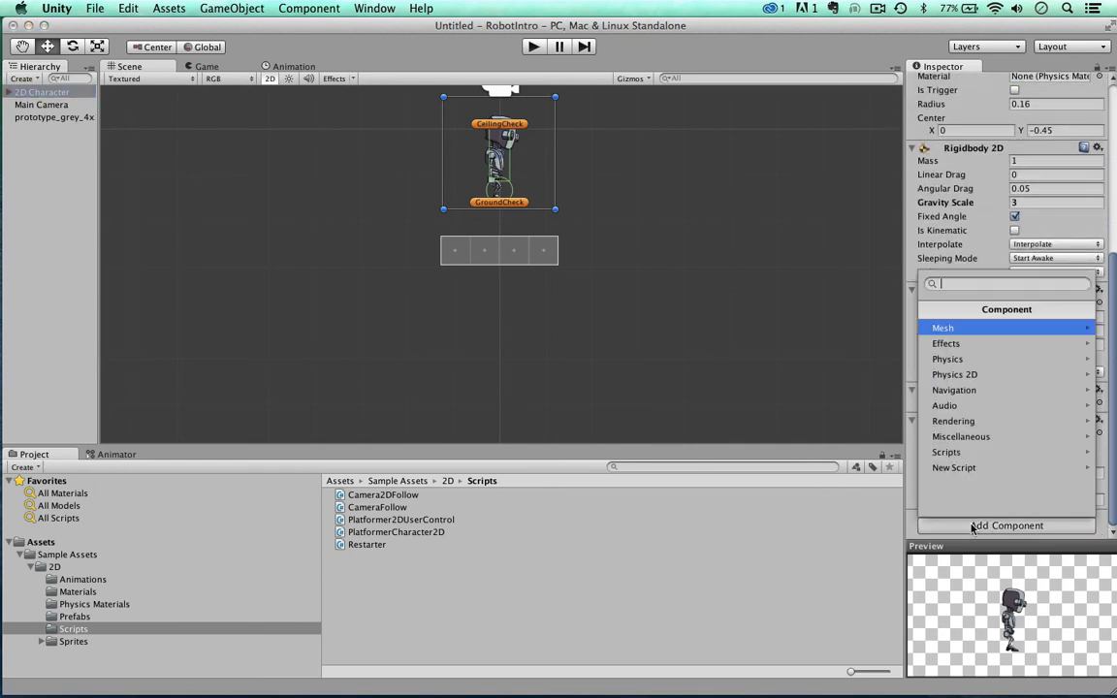
left_click(947, 452)
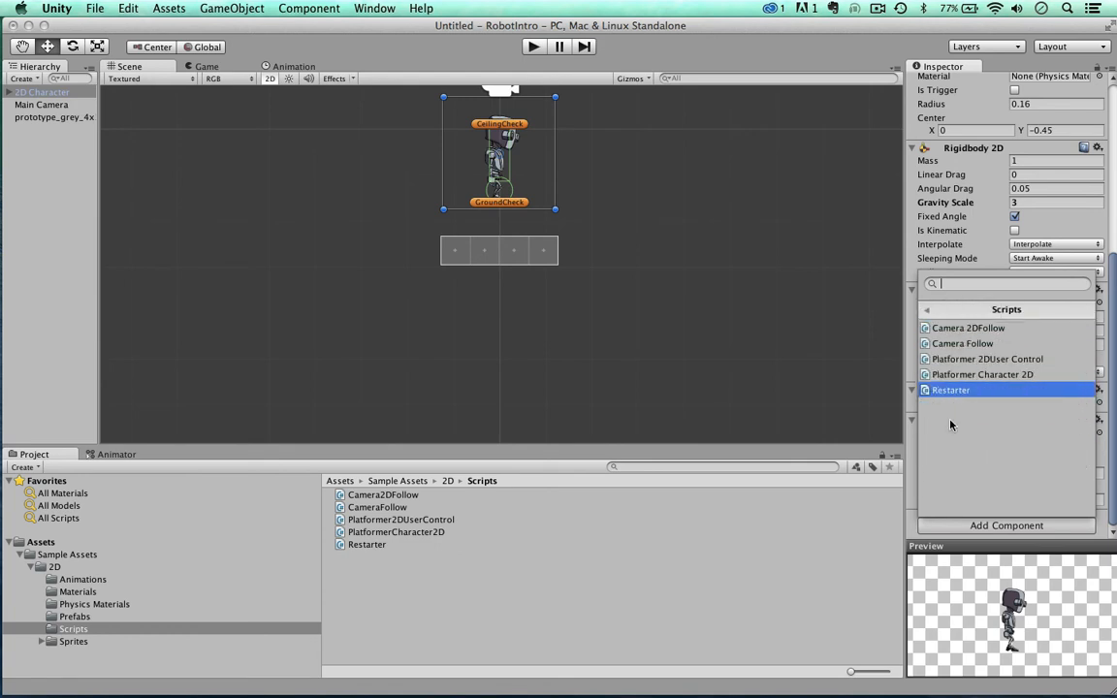
left_click(824, 420)
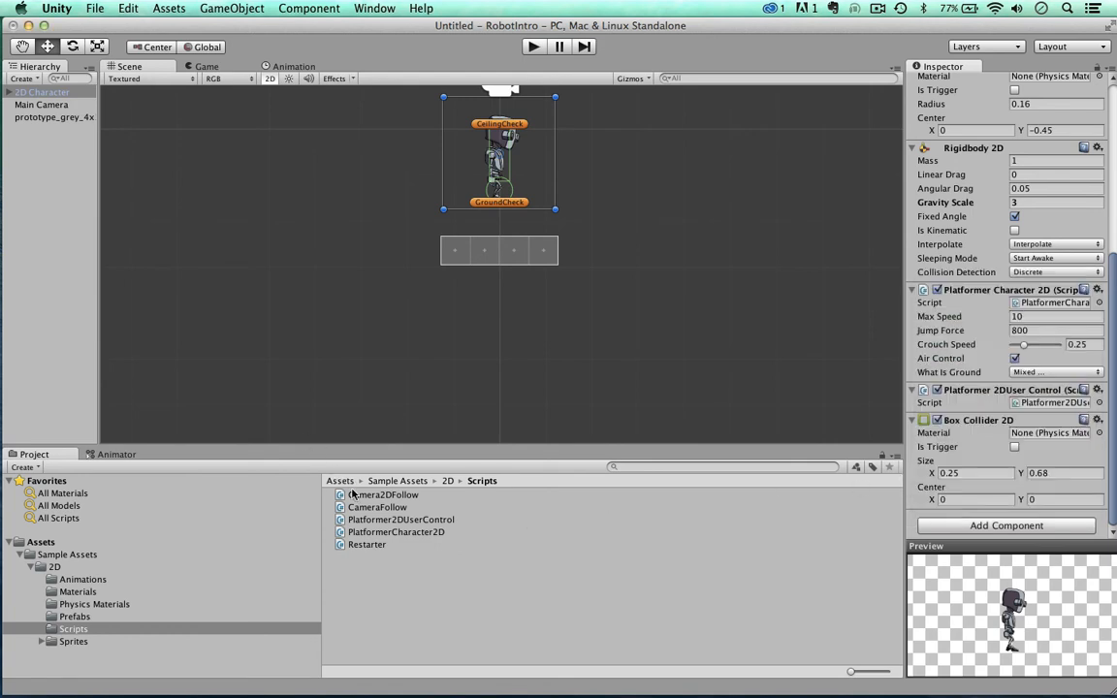
Attach the Platformer2DUserControl script to the 2D Character and check its list of components.
left_click(358, 521)
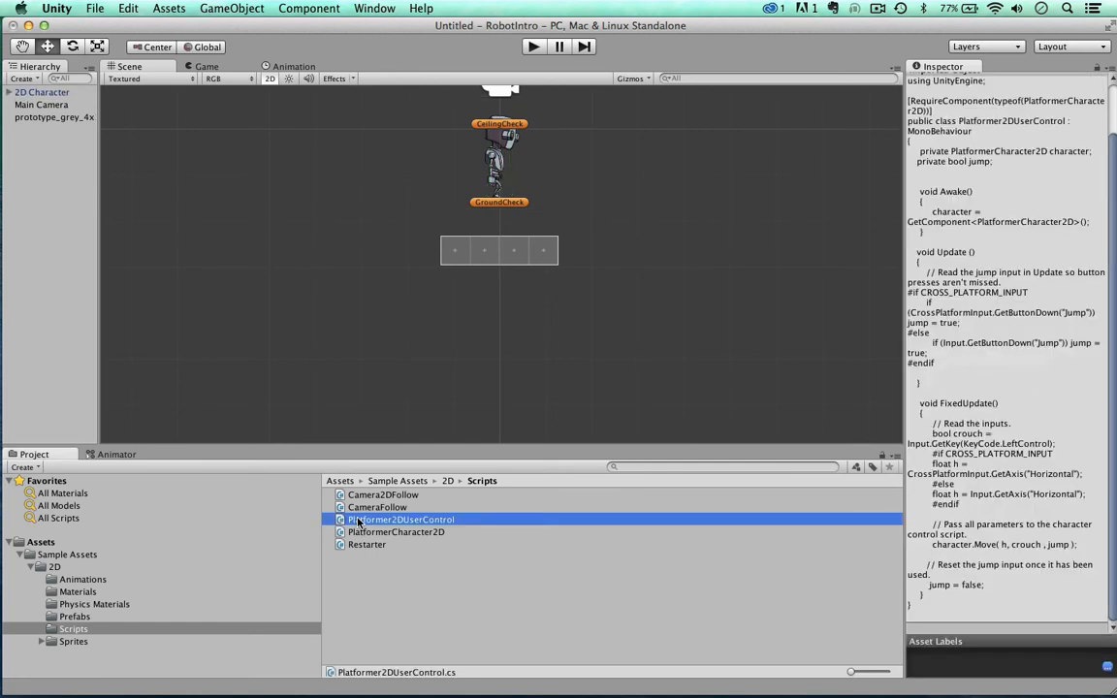
left_click_drag(356, 523, 28, 95)
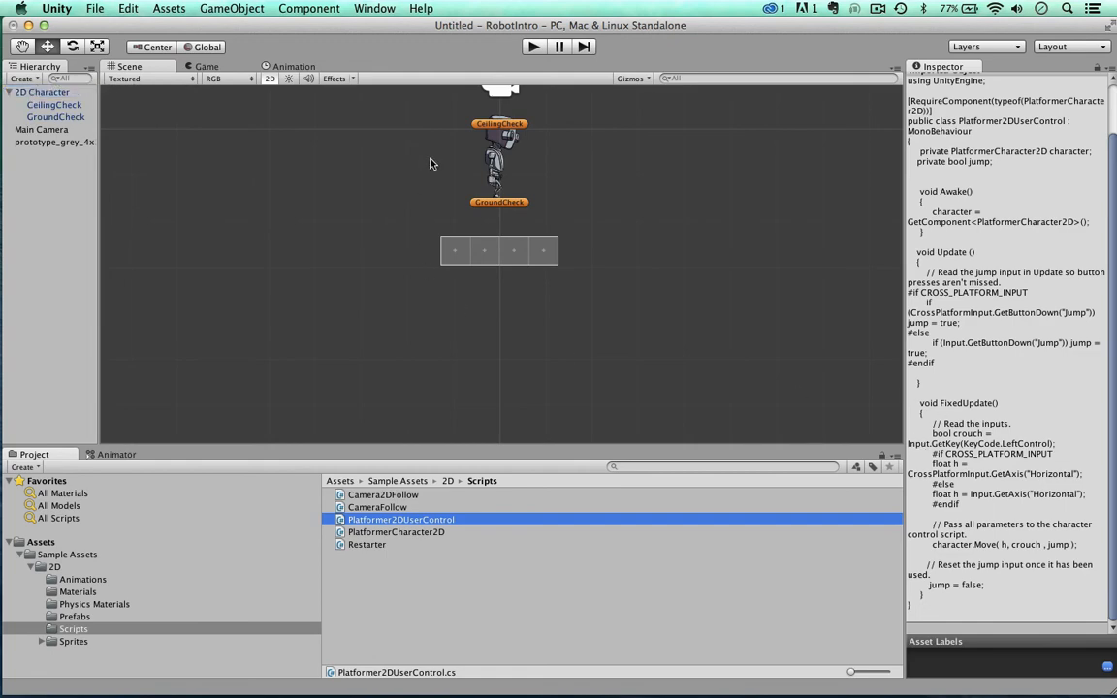
left_click(493, 143)
scroll(1001, 436, "down", 5)
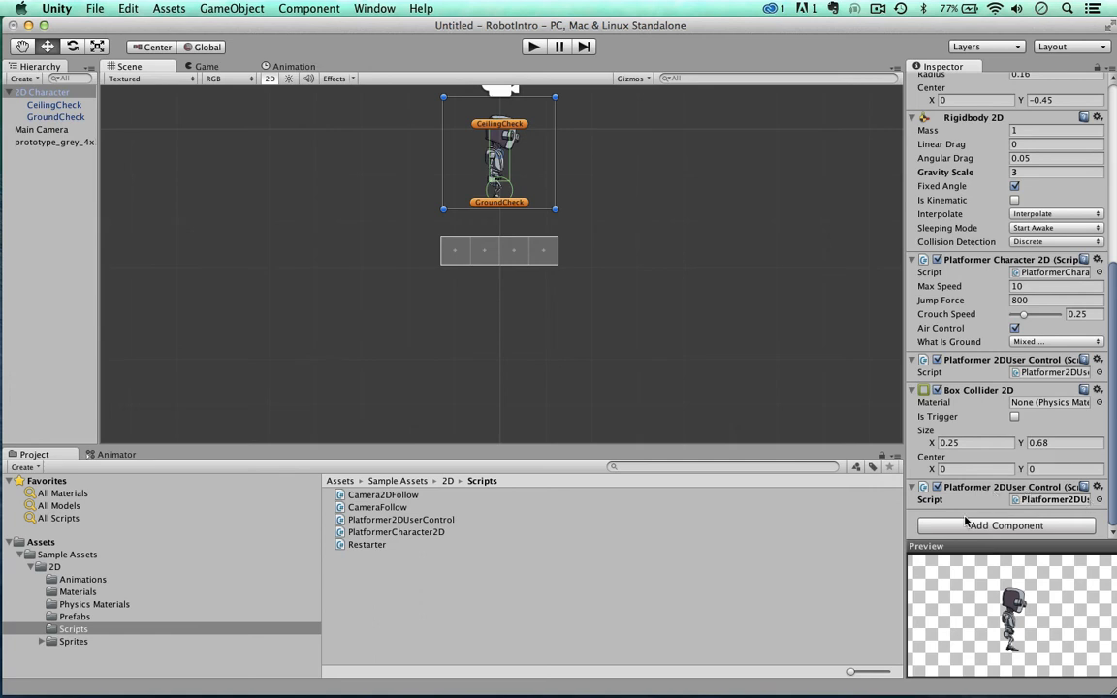
Run the game to test walking the character both ways and jumping on the platform, and stop play mode.
left_click(532, 46)
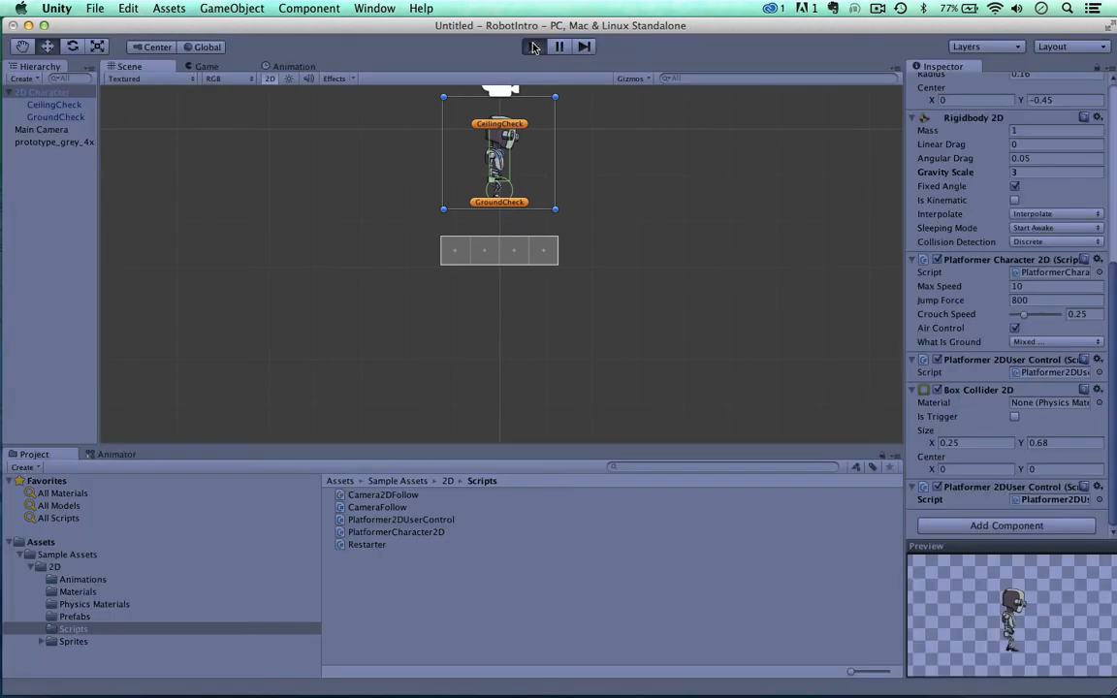
key("Left")
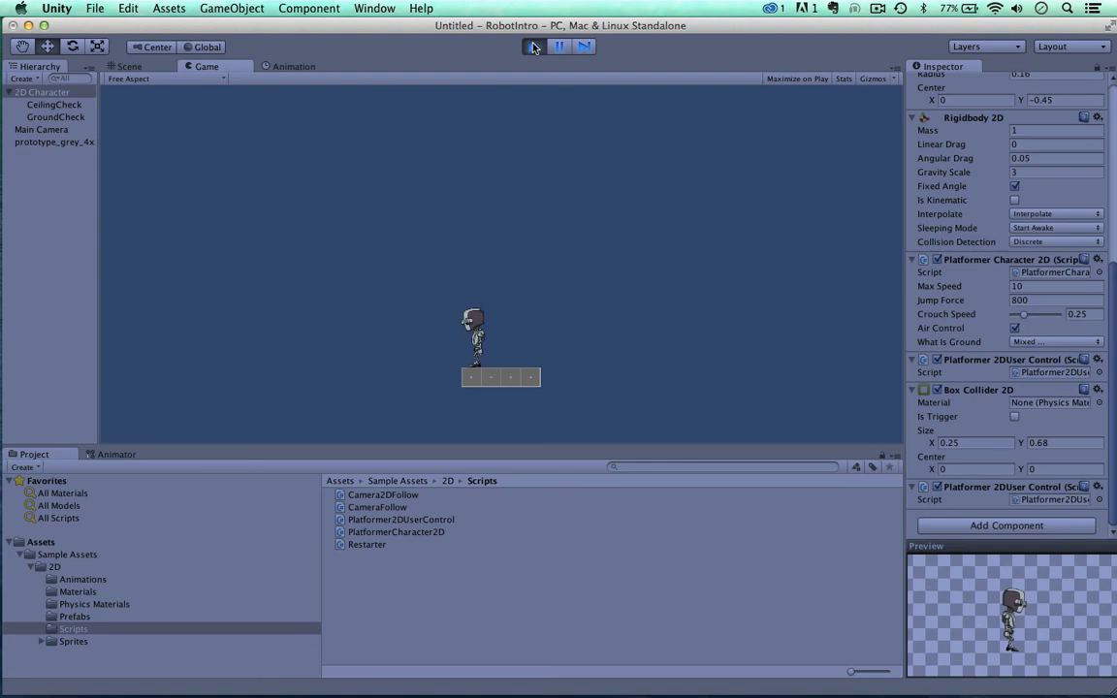
key("Right")
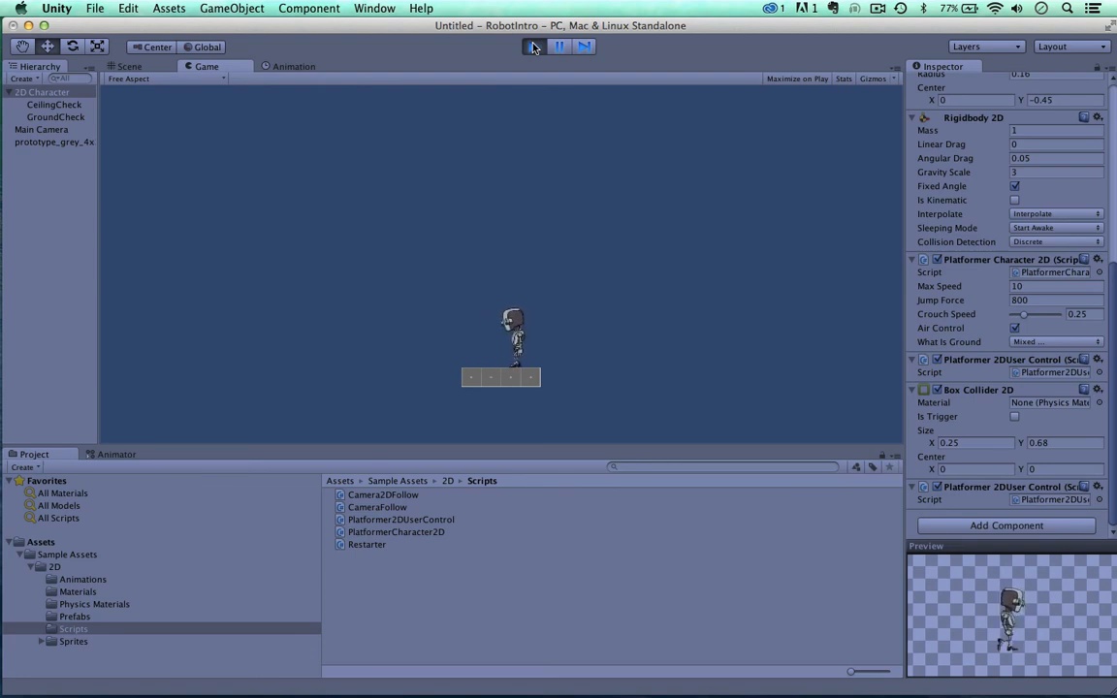
key("space")
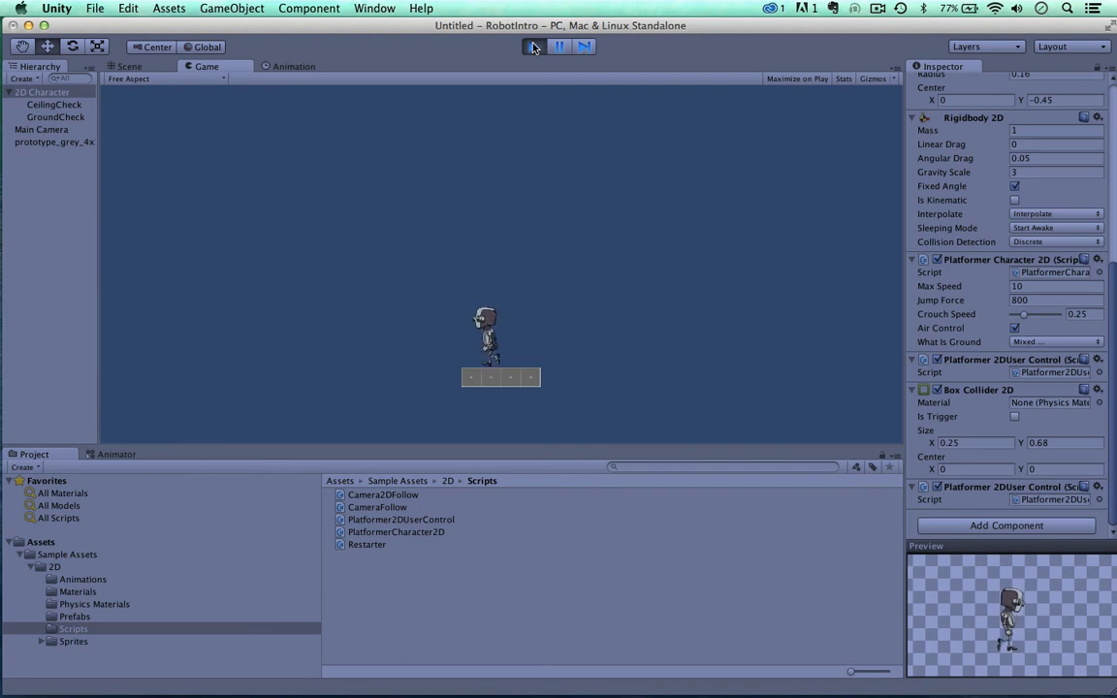
key("Right")
key("Left")
key("Right")
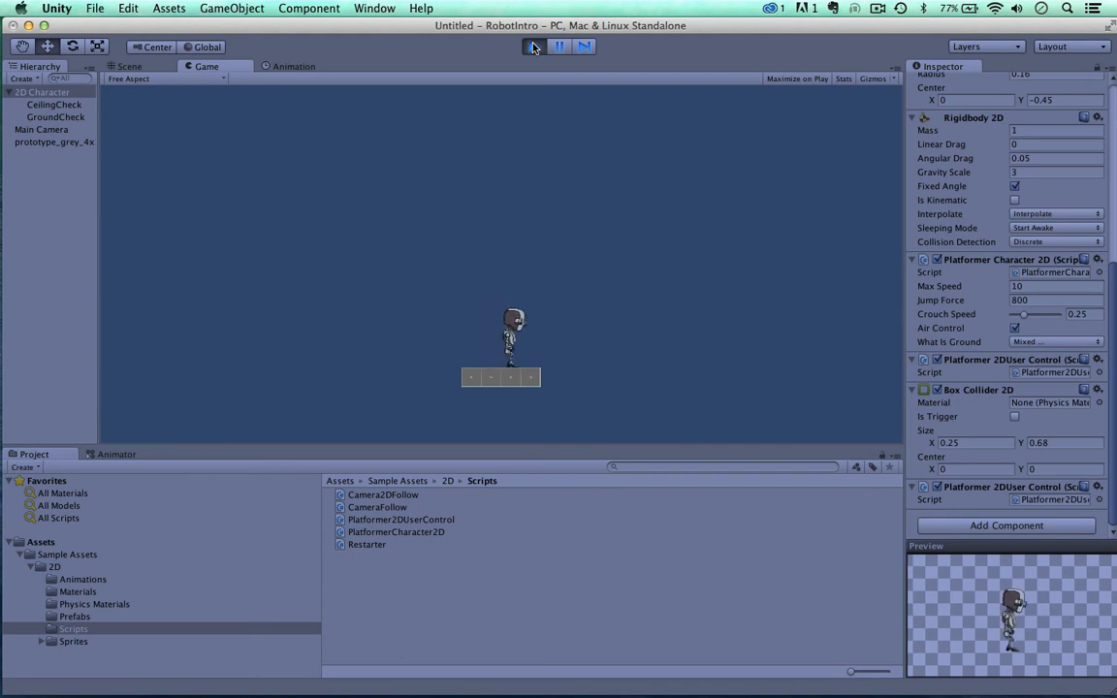
key("Left")
key("Right")
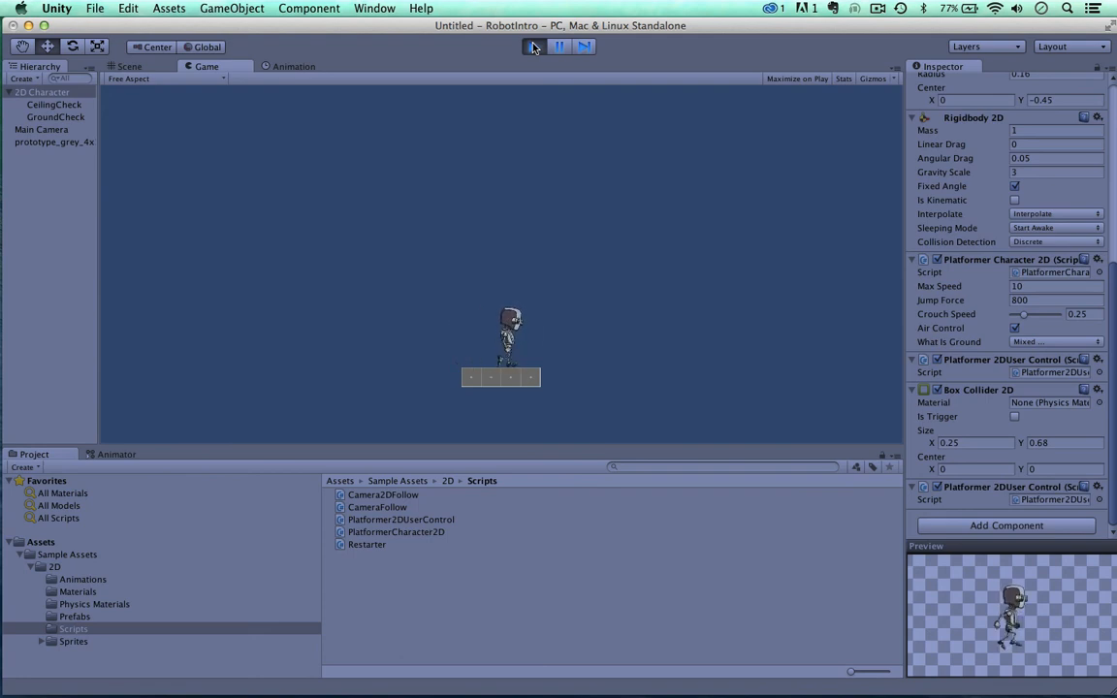
key("Left")
key("Right")
key("Left")
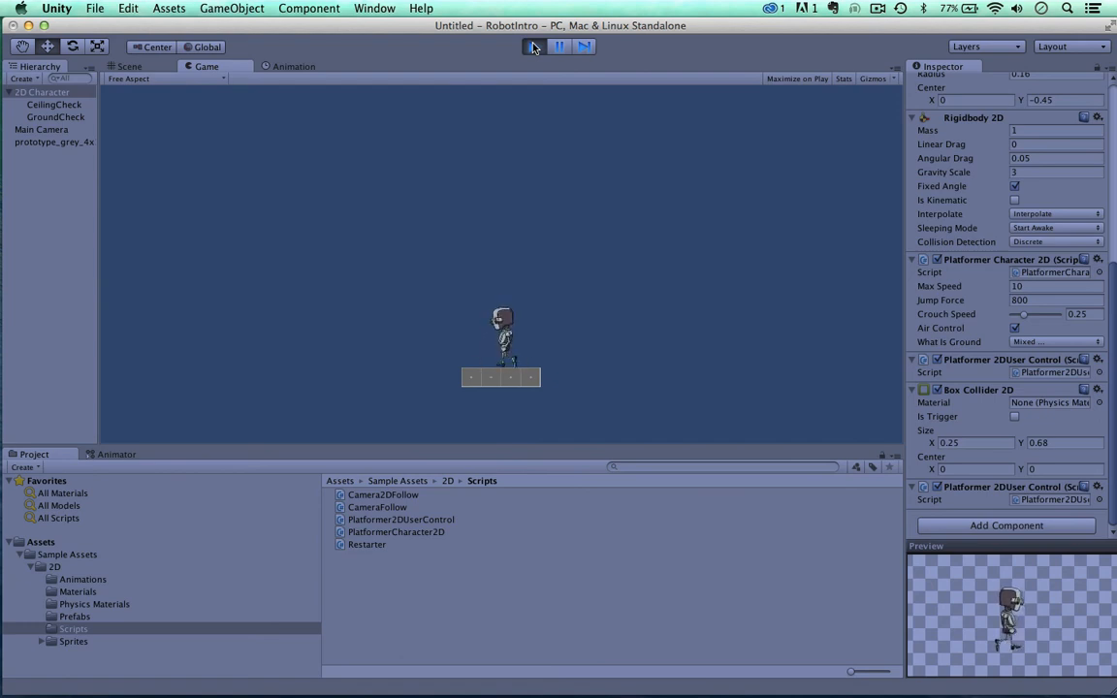
key("Left")
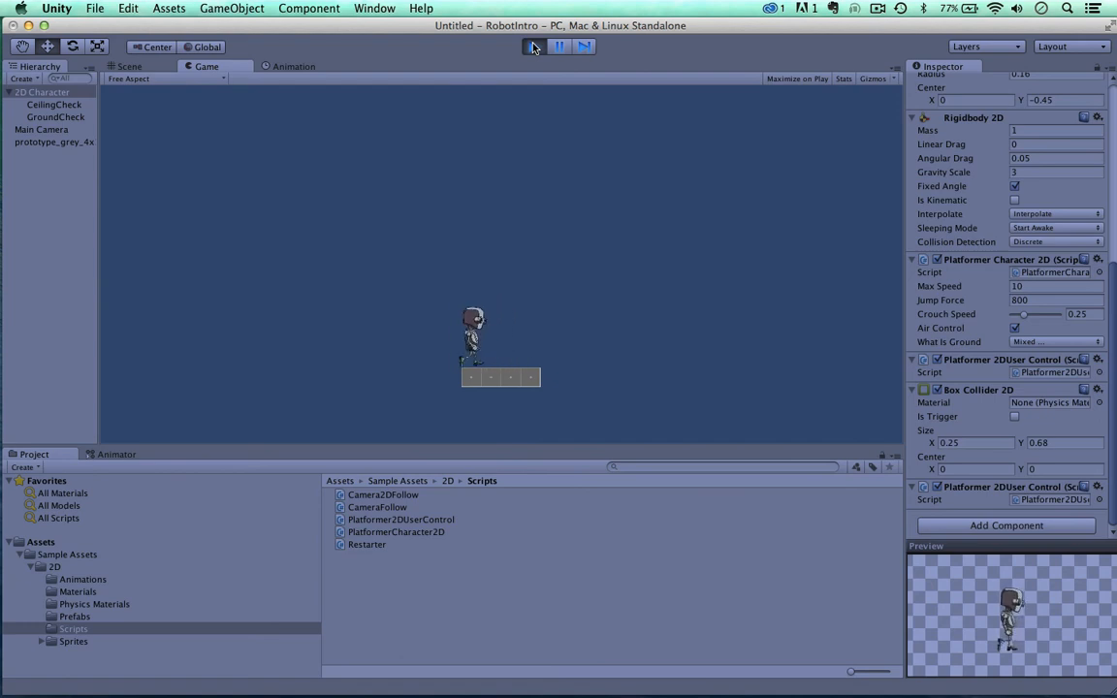
key("Right")
key("Left")
key("Left")
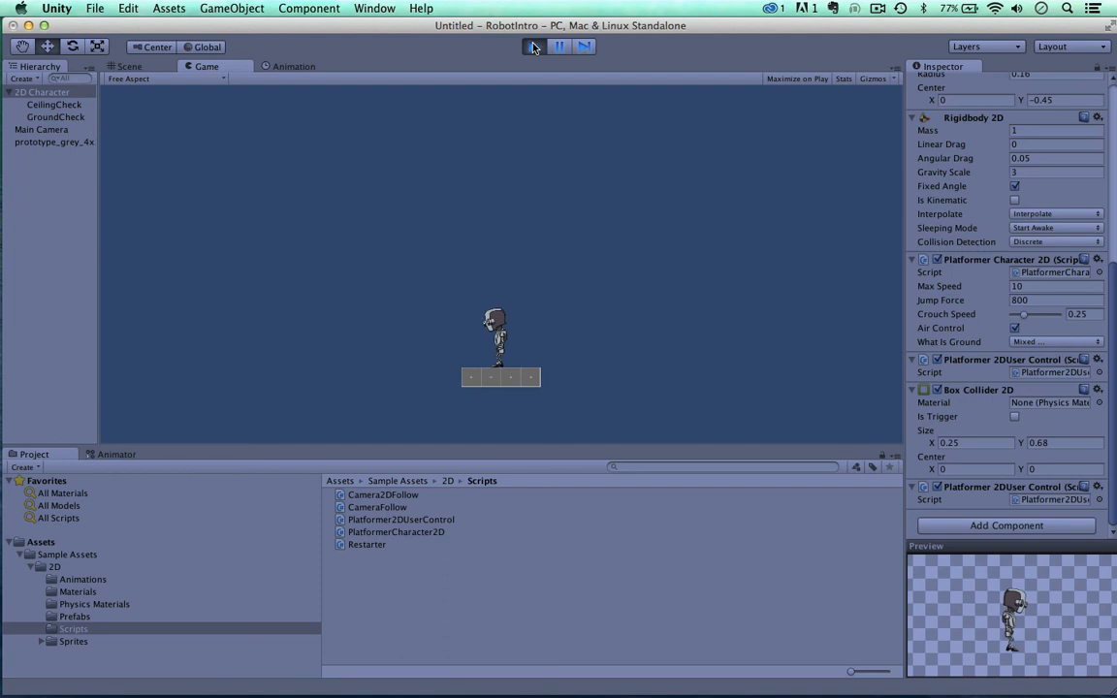
key("space")
key("Left")
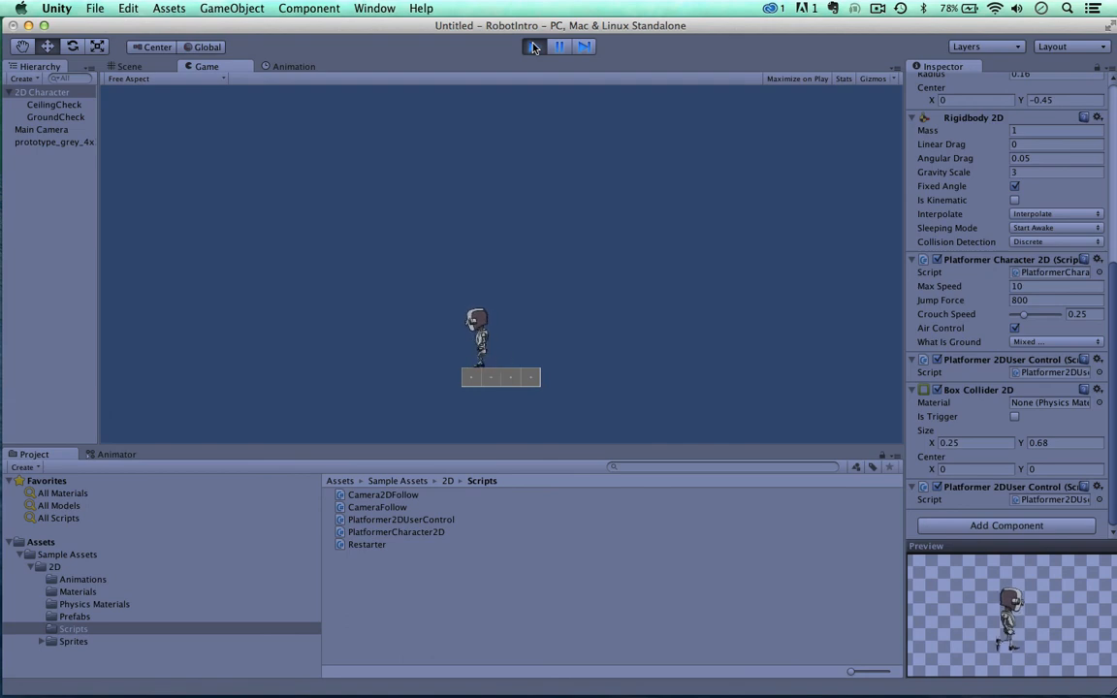
key("Right")
key("Left")
key("Right")
key("Left")
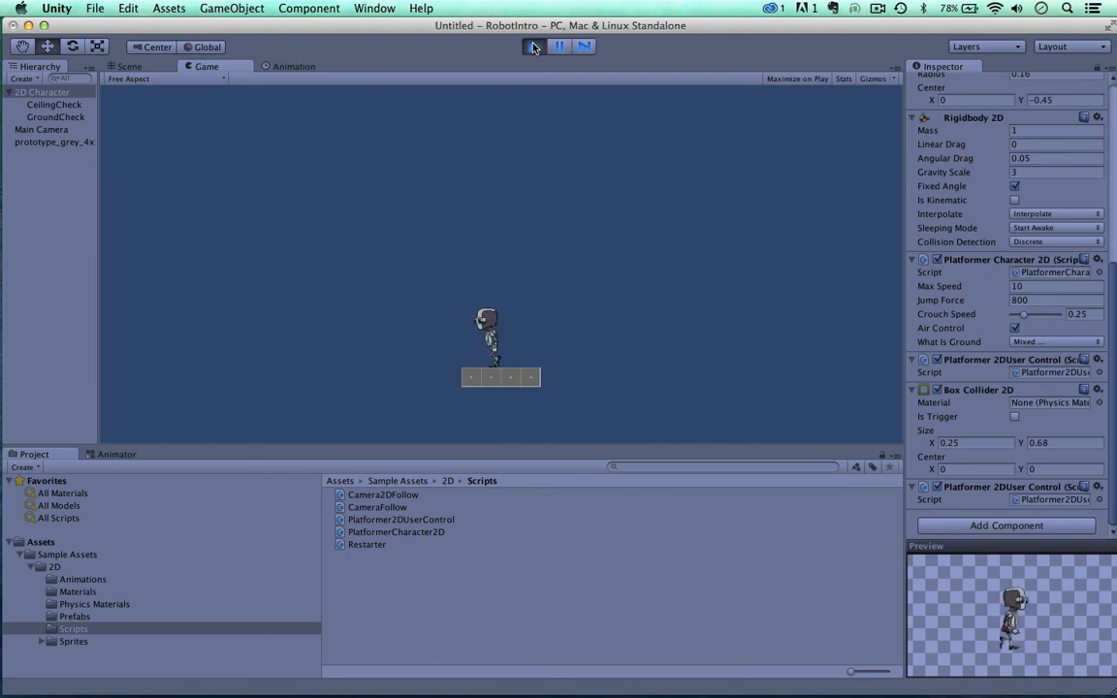
key("Right")
key("Left")
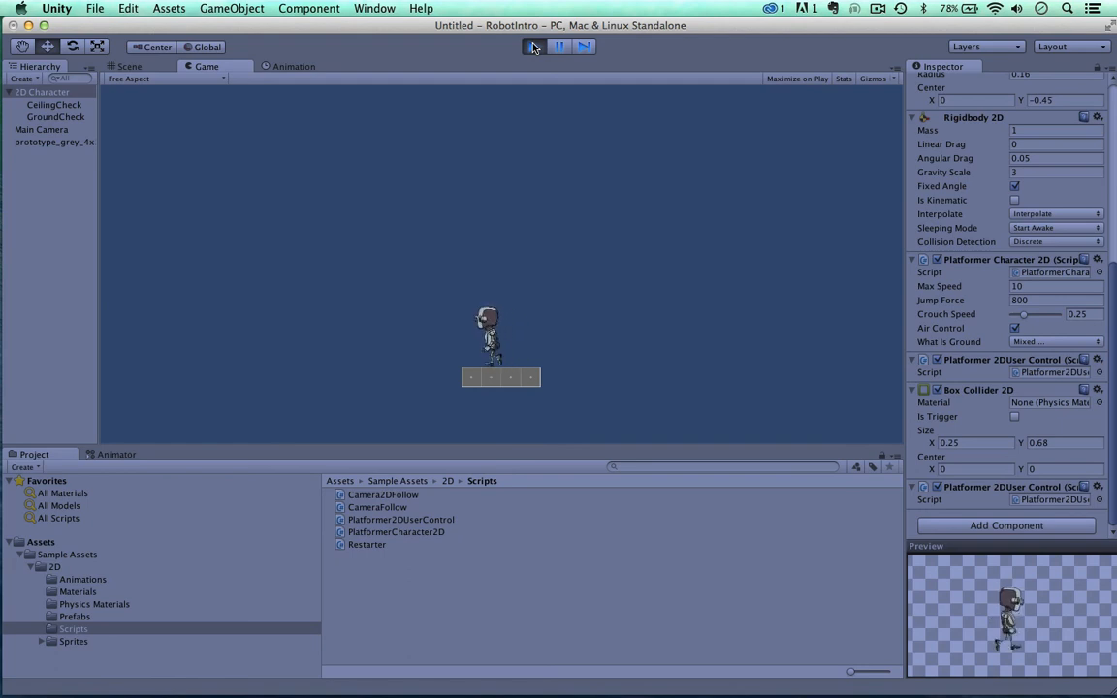
key("Right")
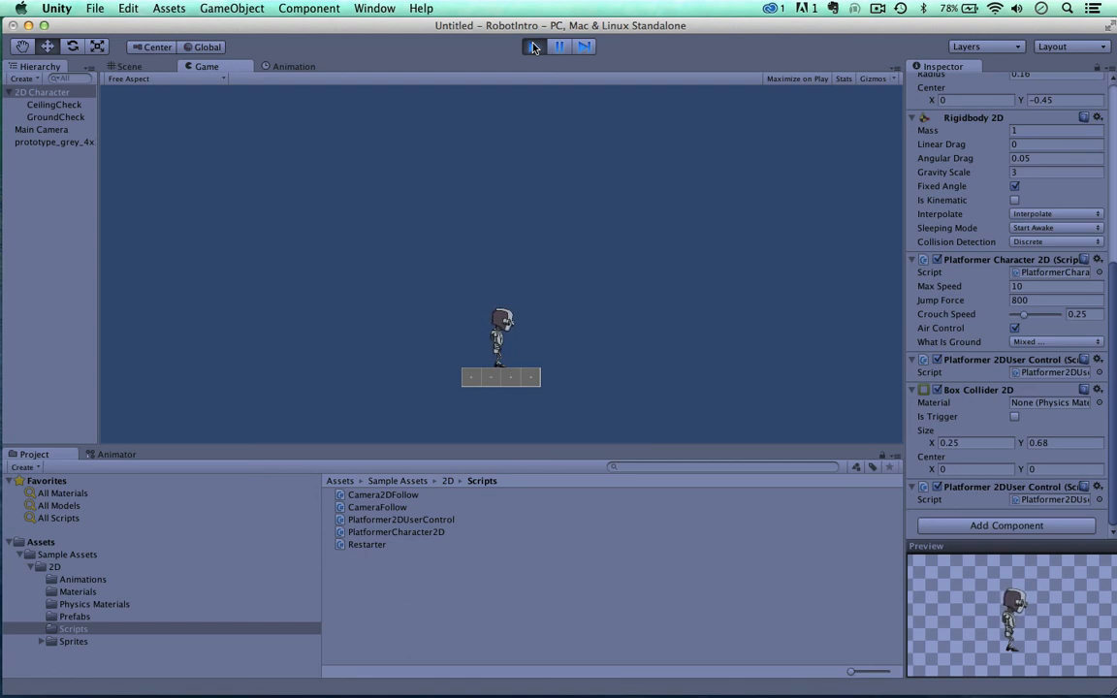
key("Left")
key("Right")
key("space")
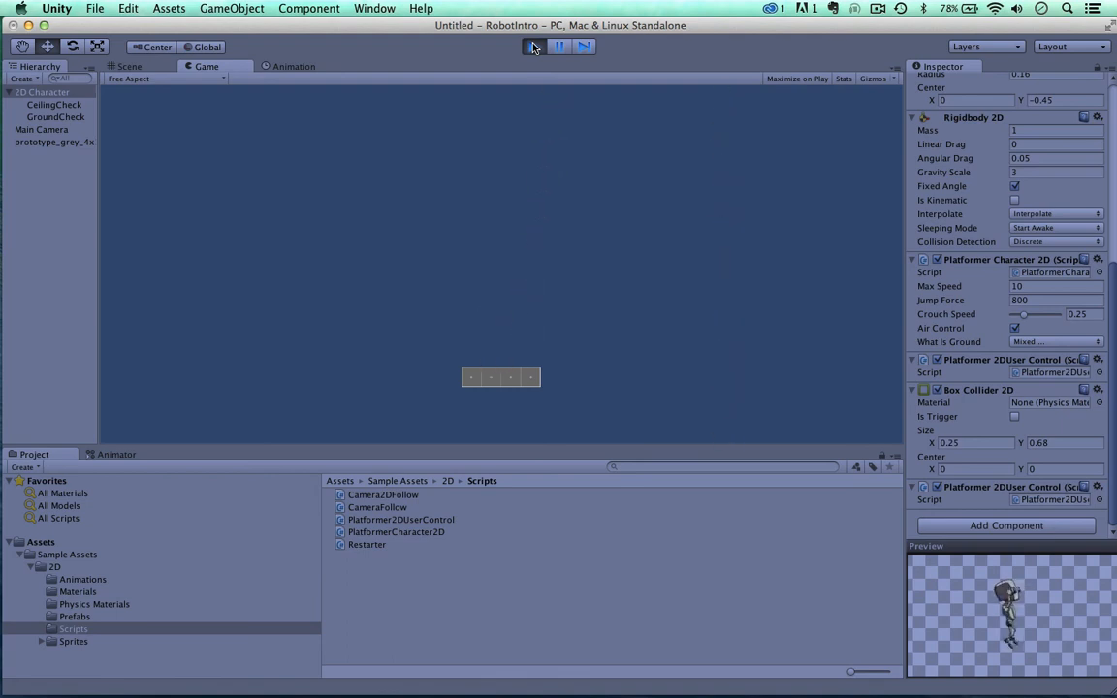
left_click(532, 48)
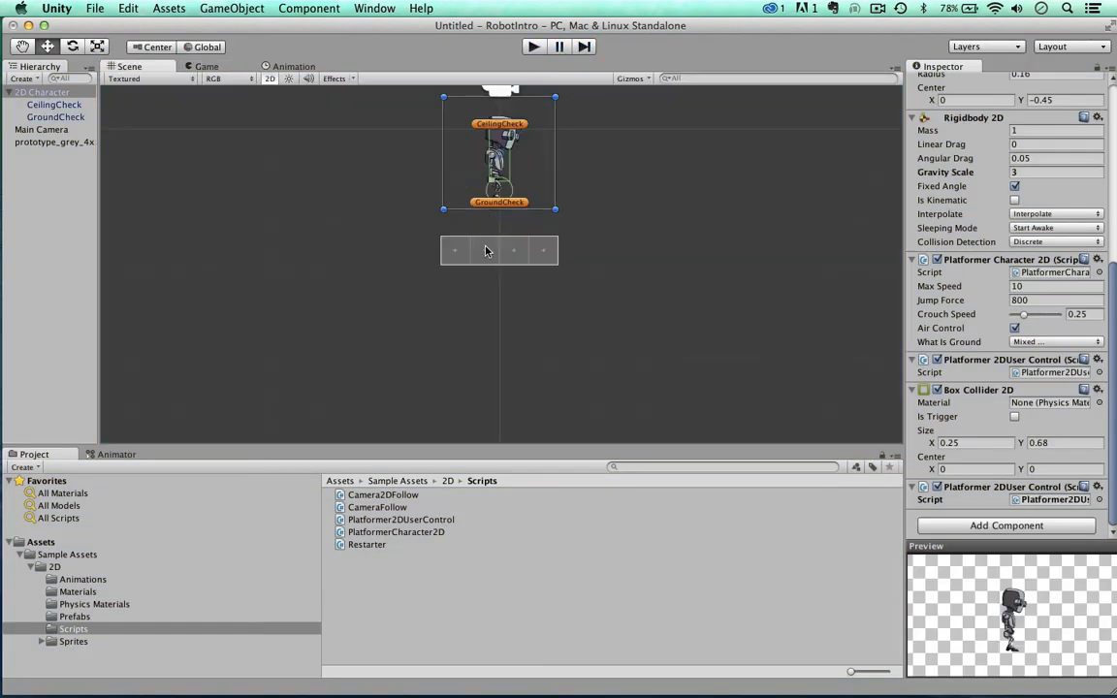
Stretch the grey platform into a long thin strip with Scale X 6.32 and Scale Y 0.75.
left_click(487, 252)
scroll(479, 274, "down", 2)
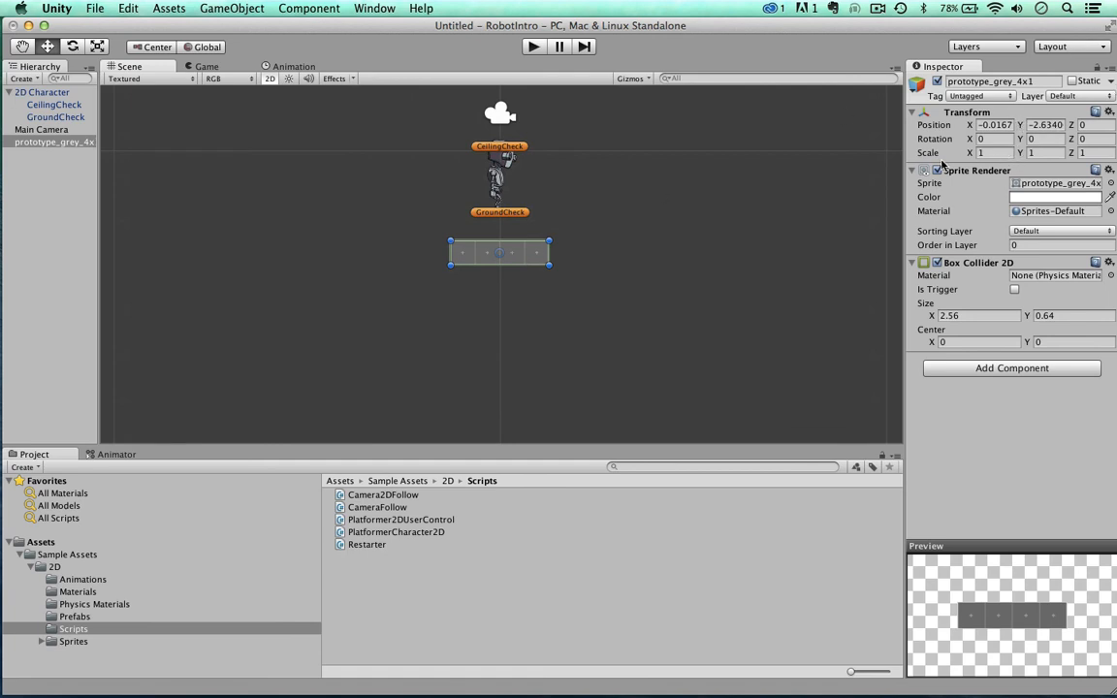
left_click(1023, 155)
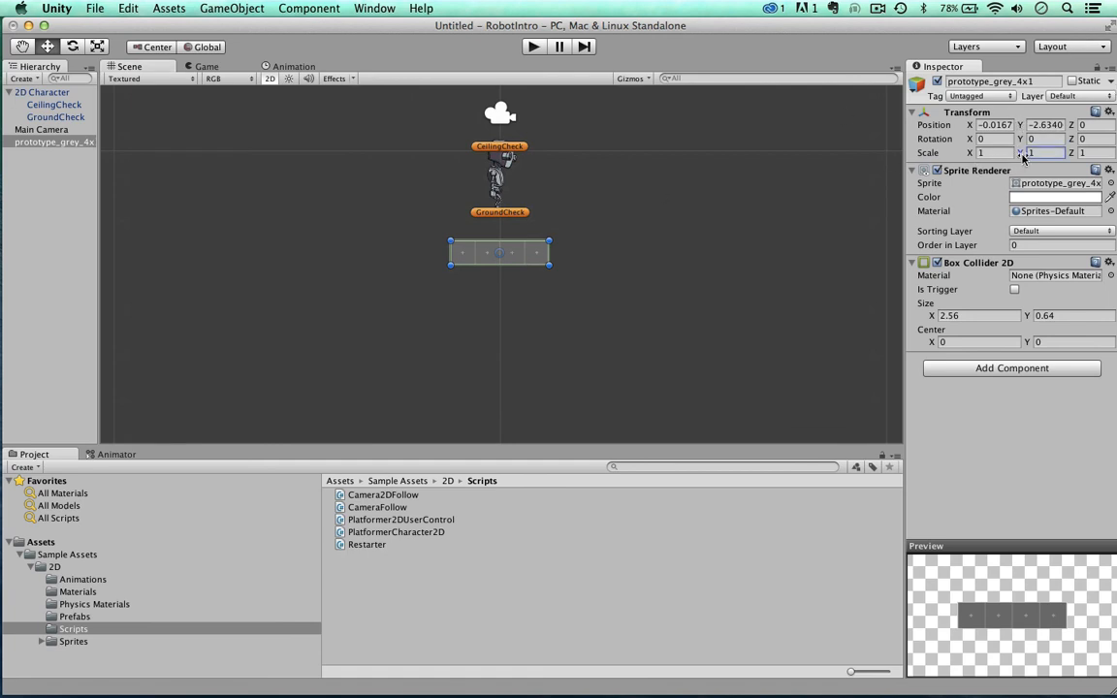
left_click_drag(1024, 158, 1044, 179)
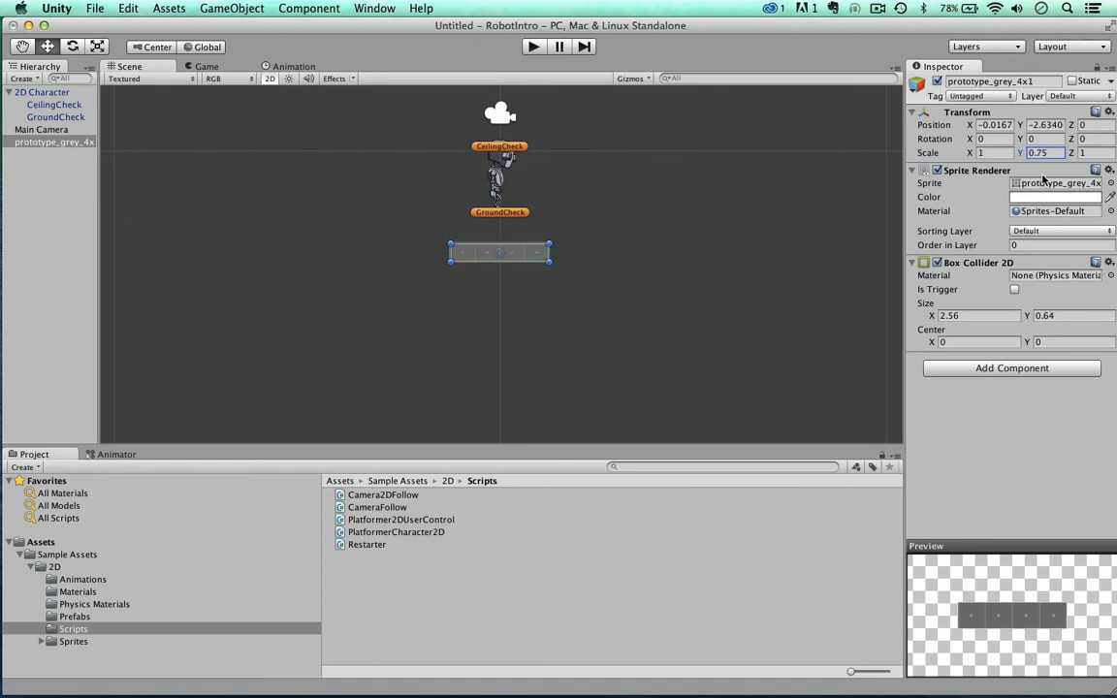
left_click_drag(969, 154, 1111, 158)
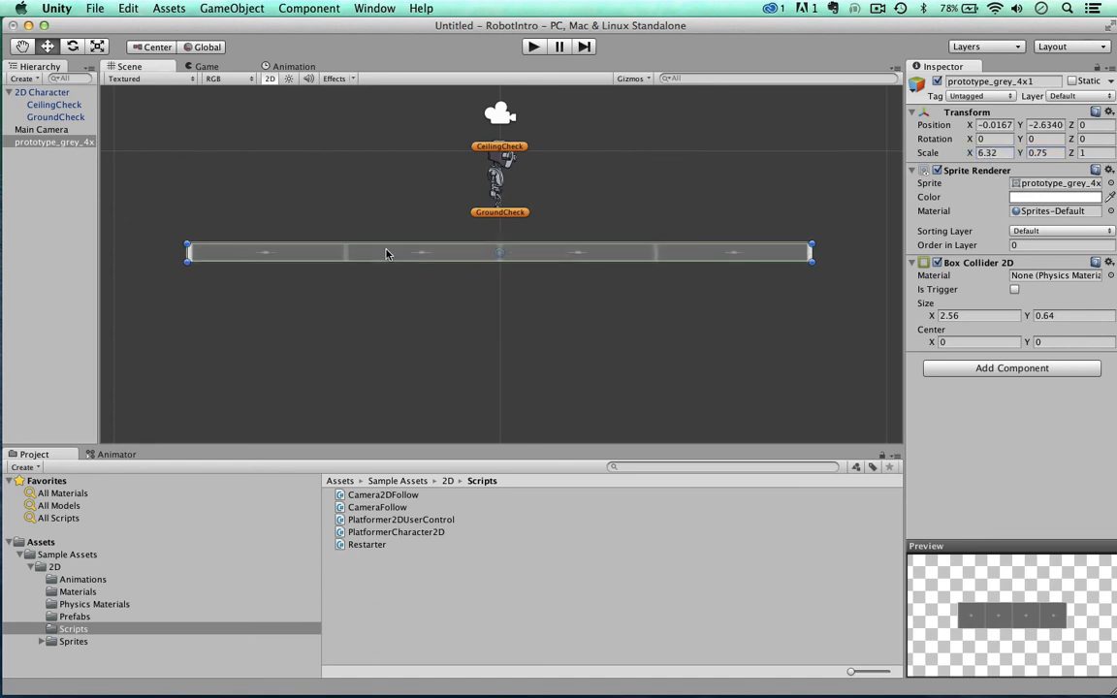
Duplicate the long platform twice and spread the three at different heights, one at about X -9.86, Y -1.57.
left_click_drag(386, 253, 7, 213)
key("super+d")
key("super+d")
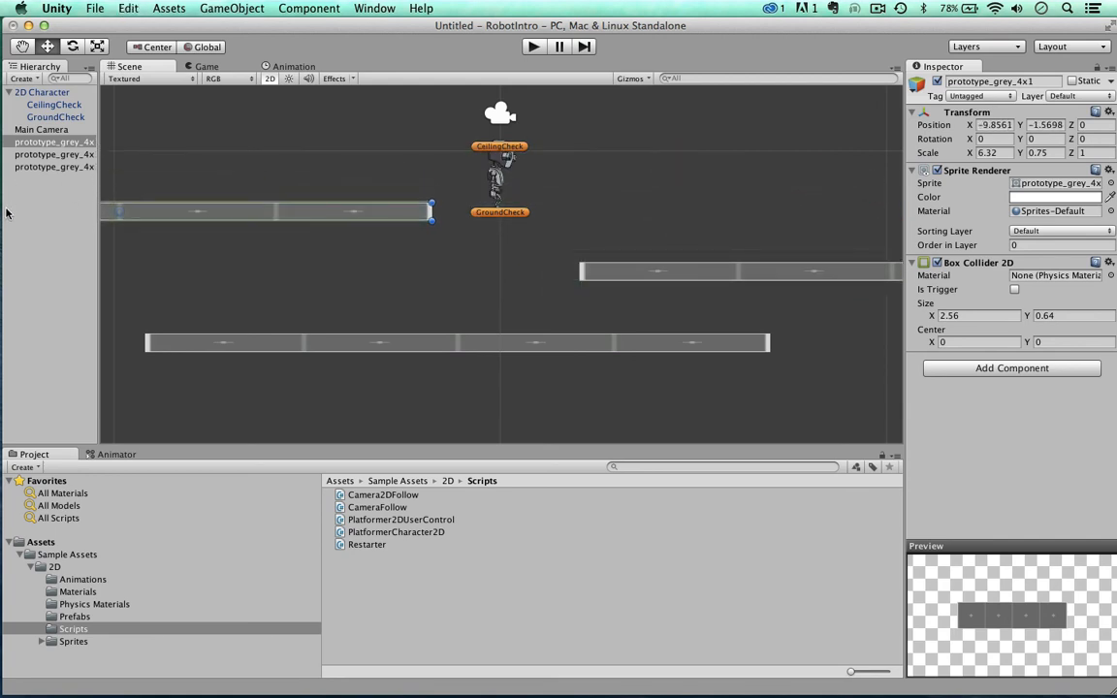
Run the game and test jumping the character from the lowest platform up to and between the two higher platforms.
left_click(531, 47)
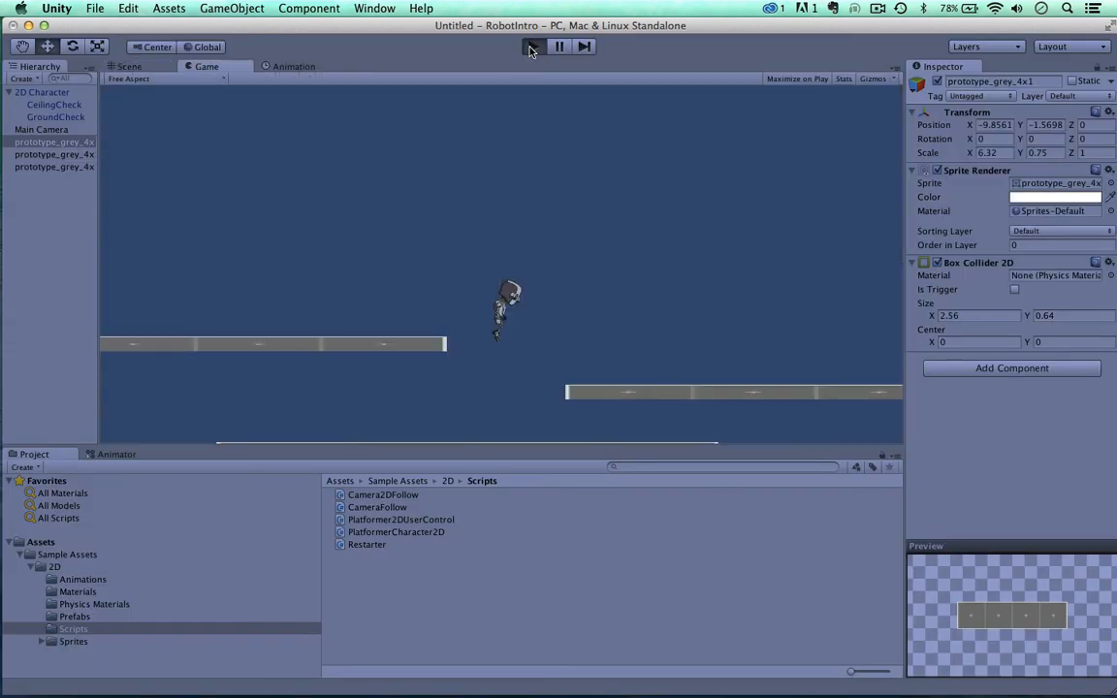
key("Left")
key("Right")
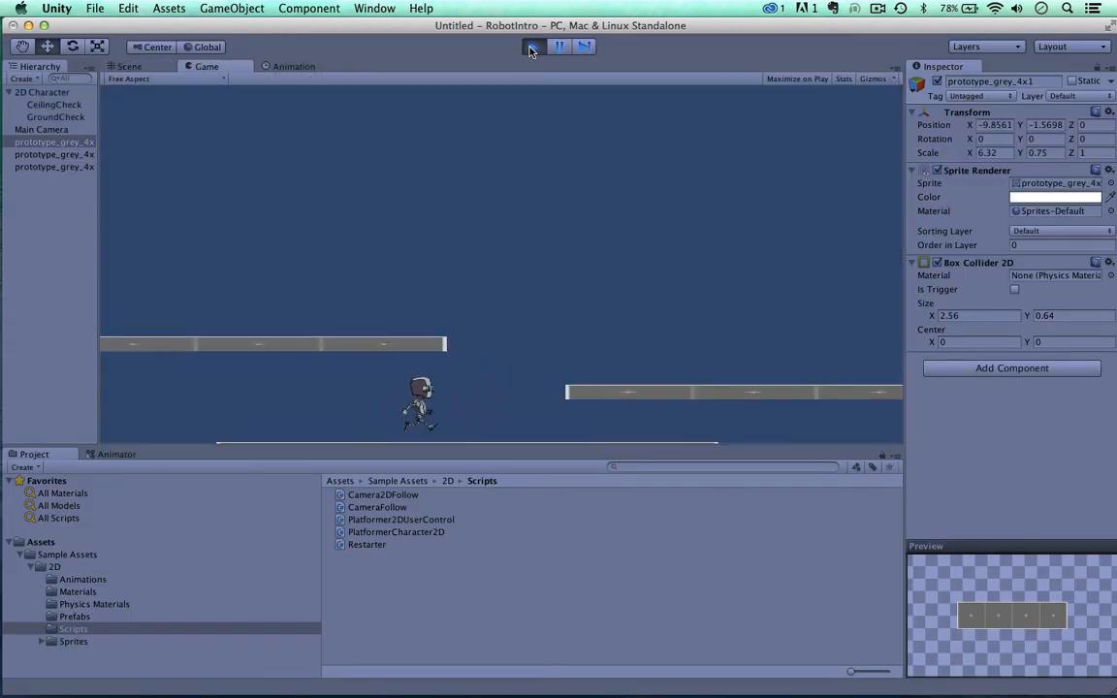
key("space")
key("Left")
key("Right")
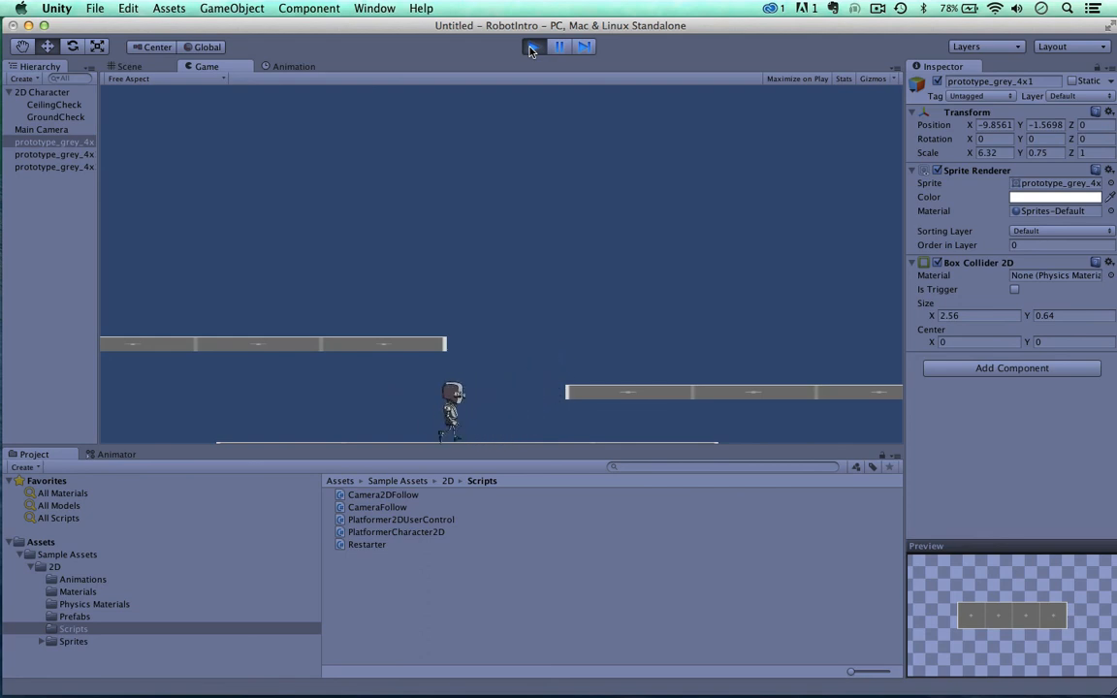
key("space")
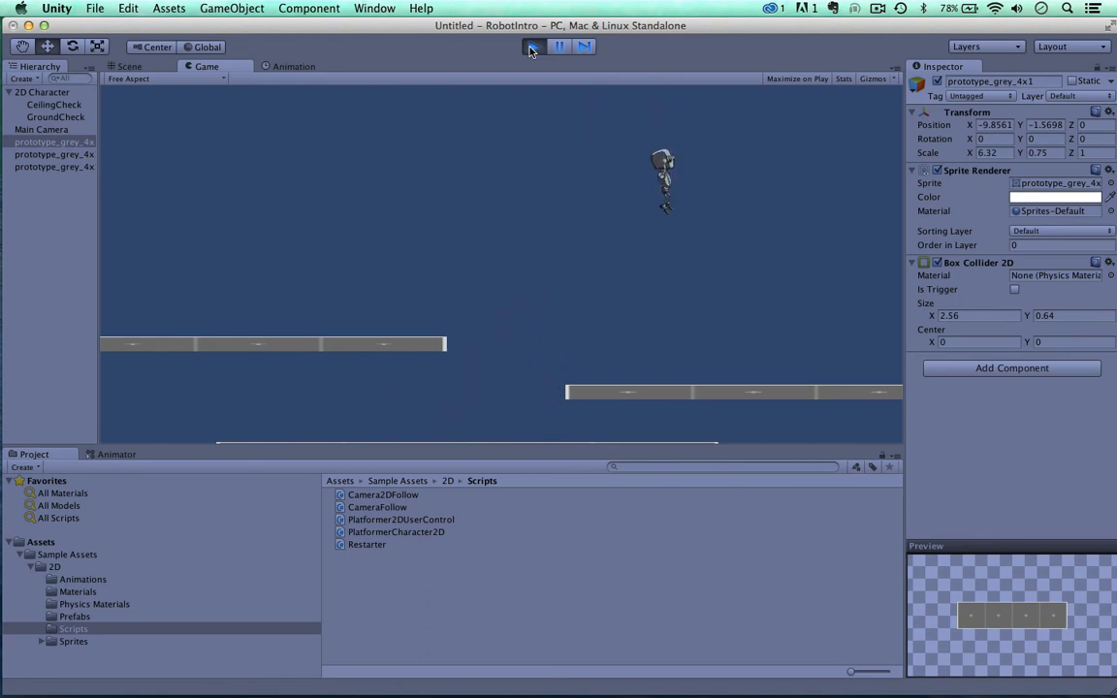
key("Right")
key("Left")
key("space")
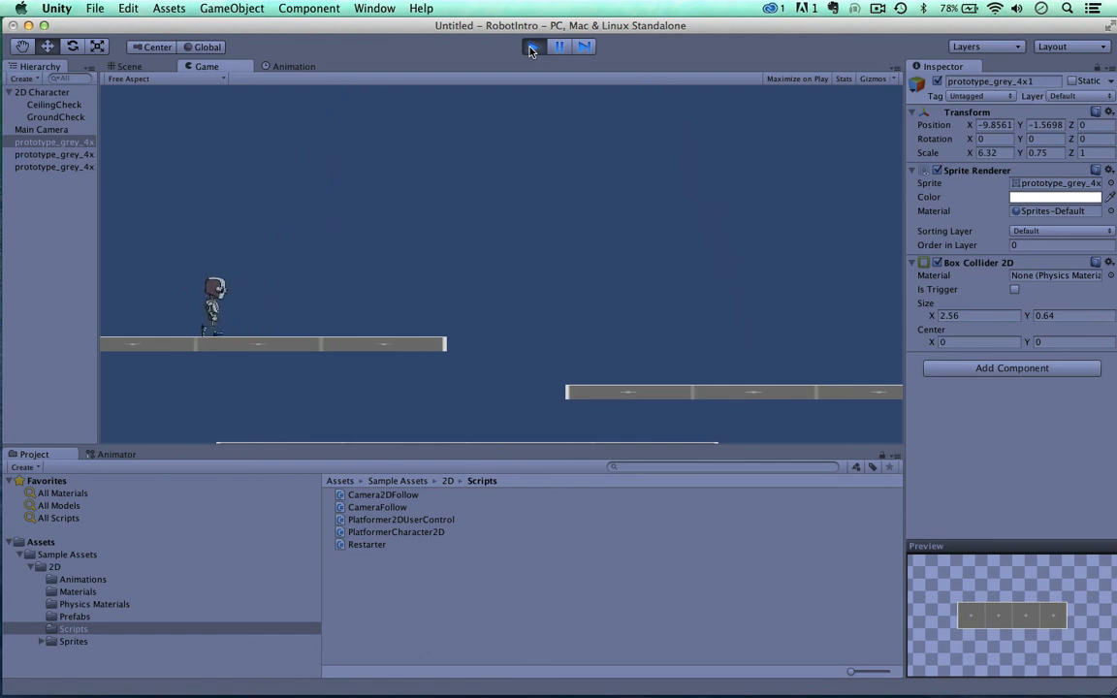
key("Right")
key("space")
key("Right")
key("Left")
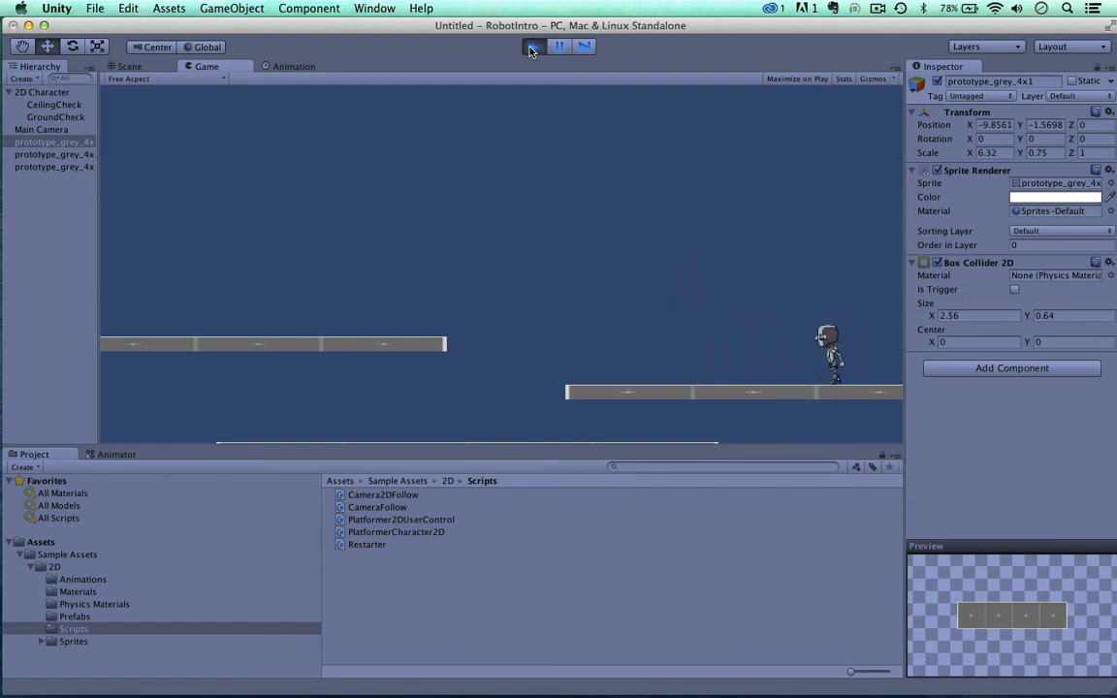
Bring the character down to the lowest platform and test walking and jumping against the near end of the right-hand platform.
key("space")
key("Left")
key("Right")
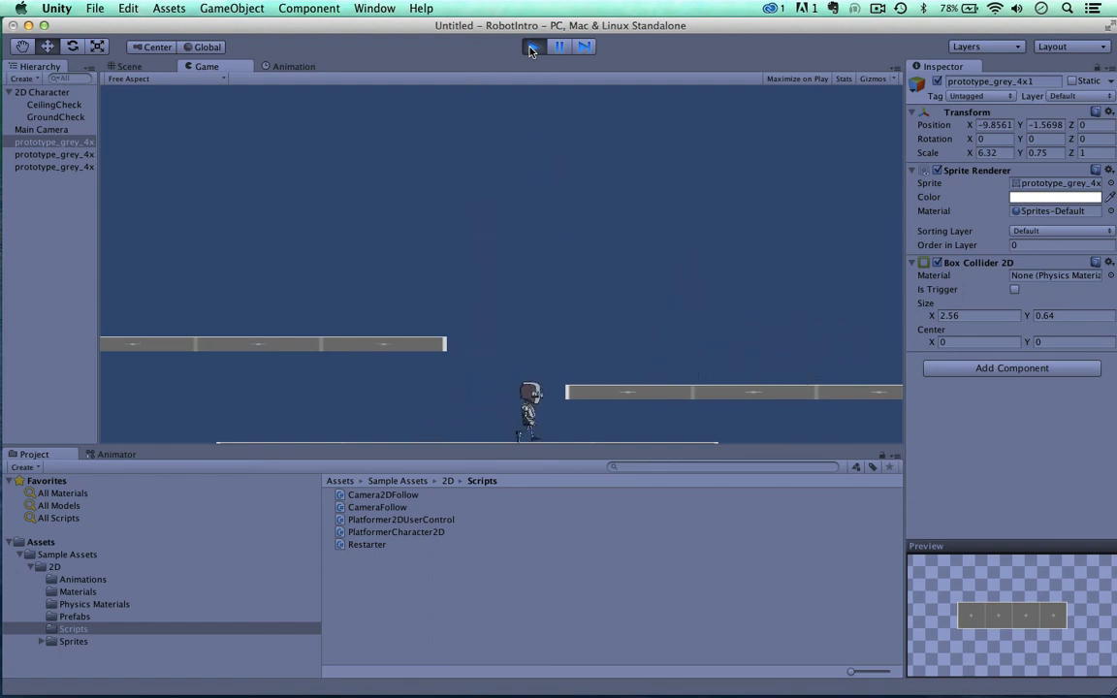
key("Left")
key("Right")
key("space")
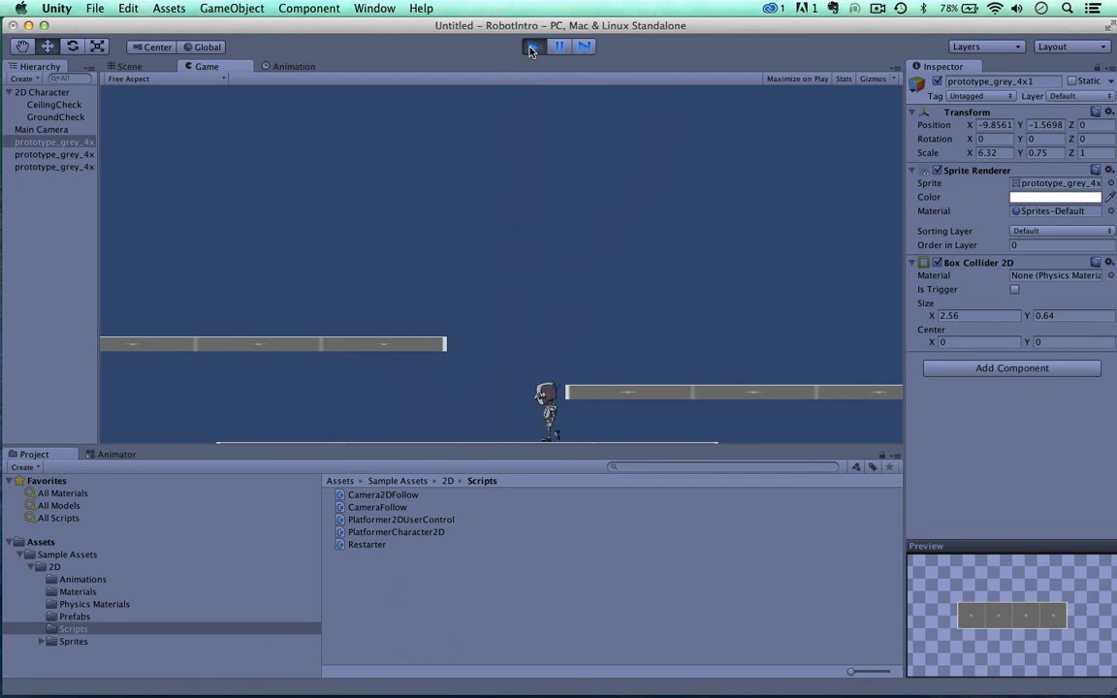
key("Left")
key("Right")
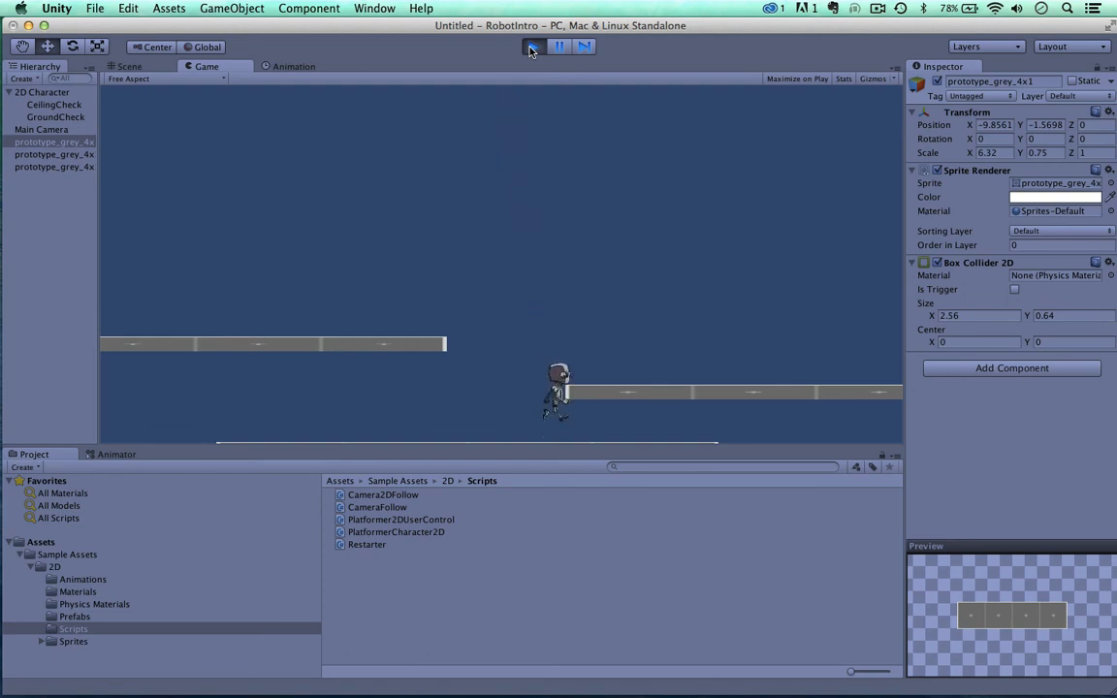
key("space")
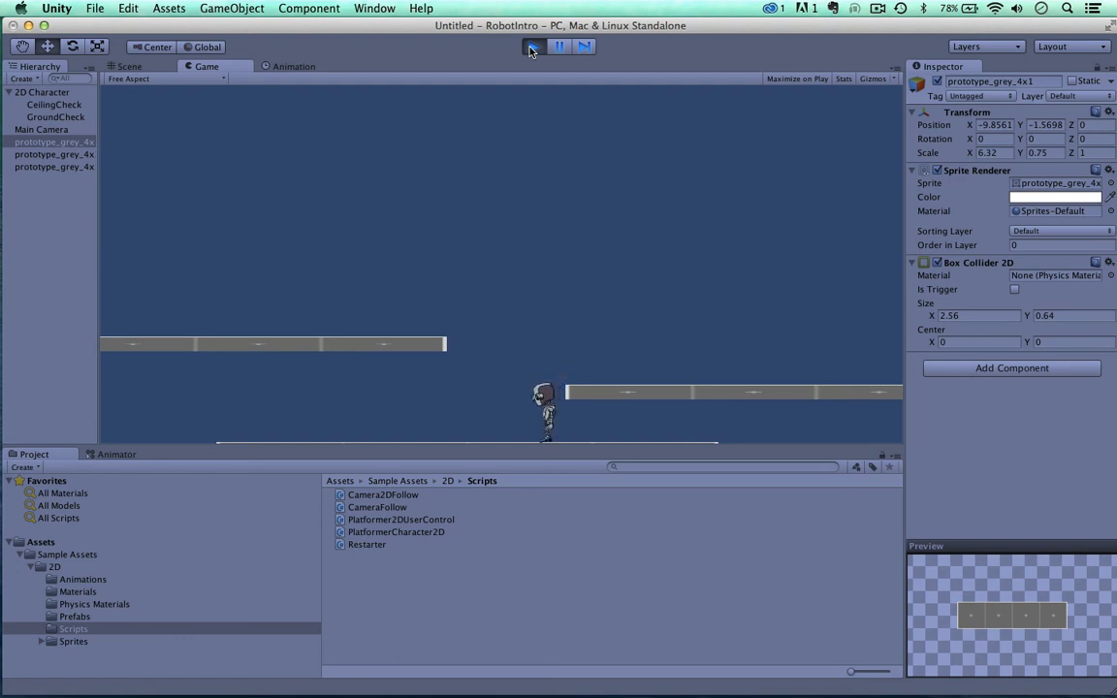
key("Right")
key("space")
key("Left")
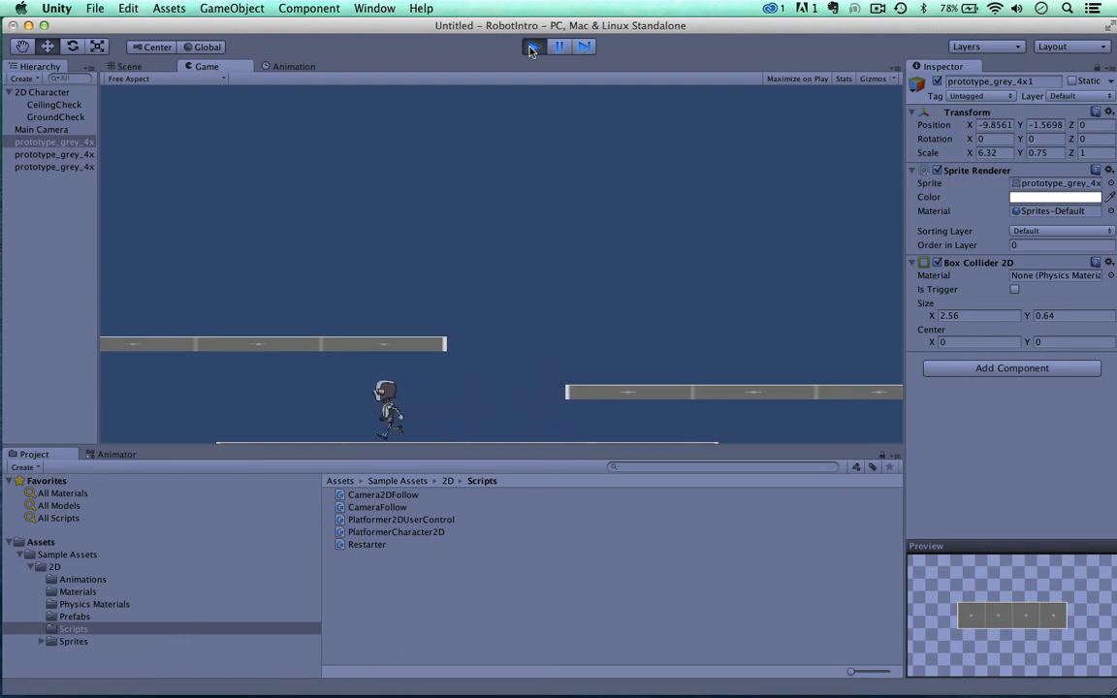
Test jumping the character from the lowest platform onto the right-hand platform, across to the left-hand one, and off its end.
key("Right")
key("space")
key("Right")
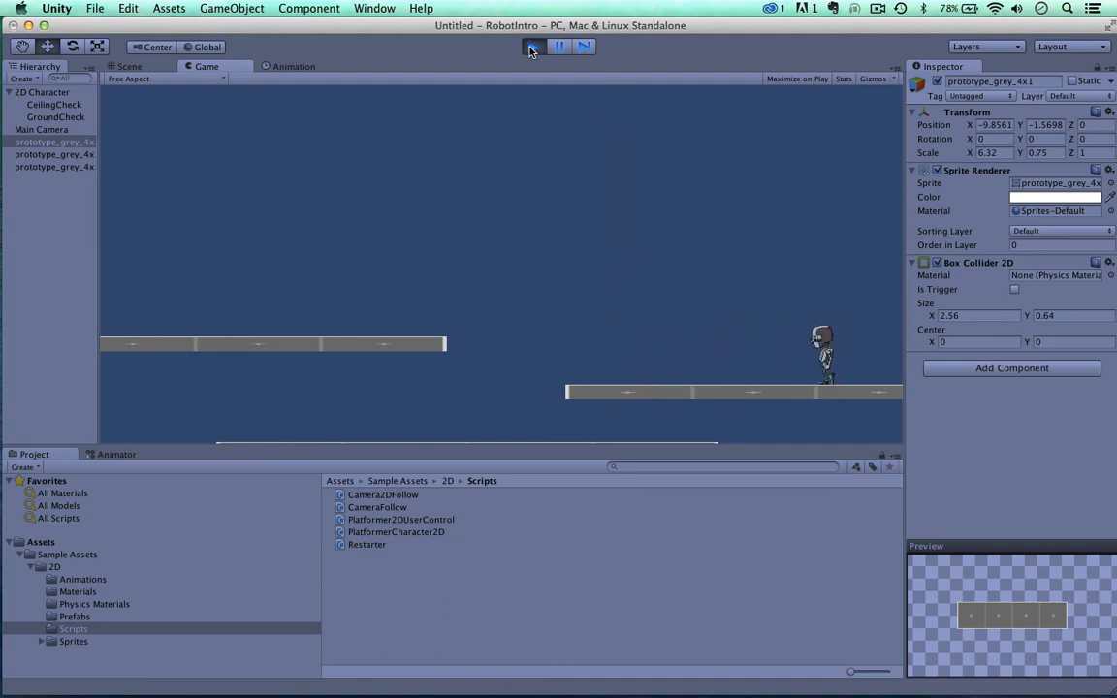
key("Left")
key("space")
key("Right")
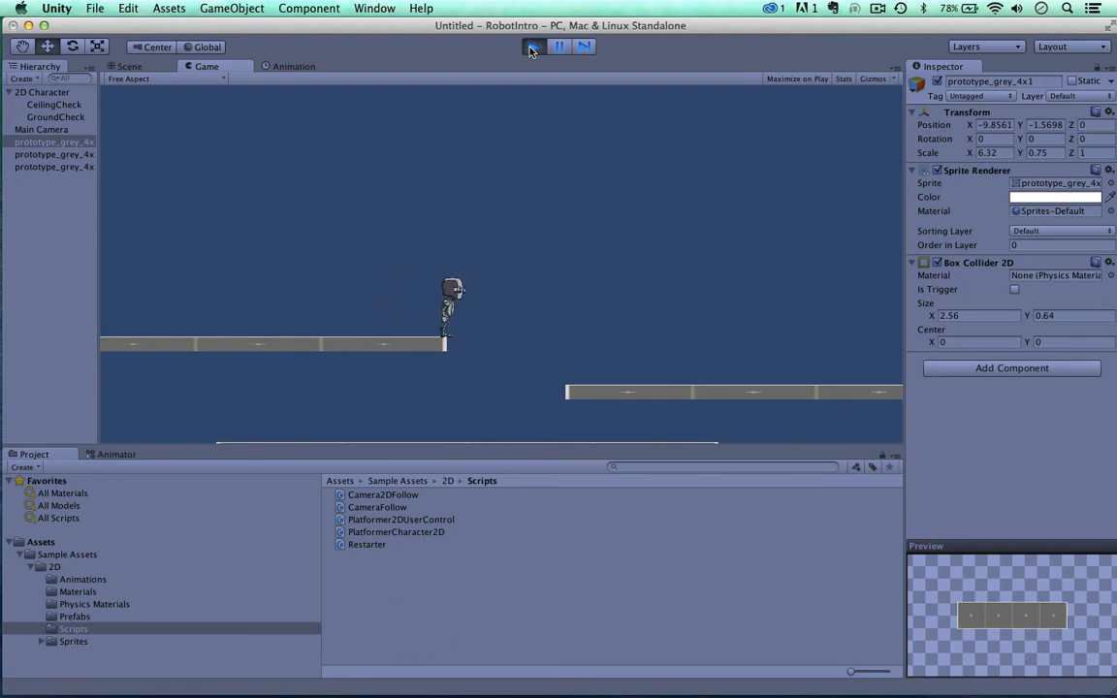
key("space")
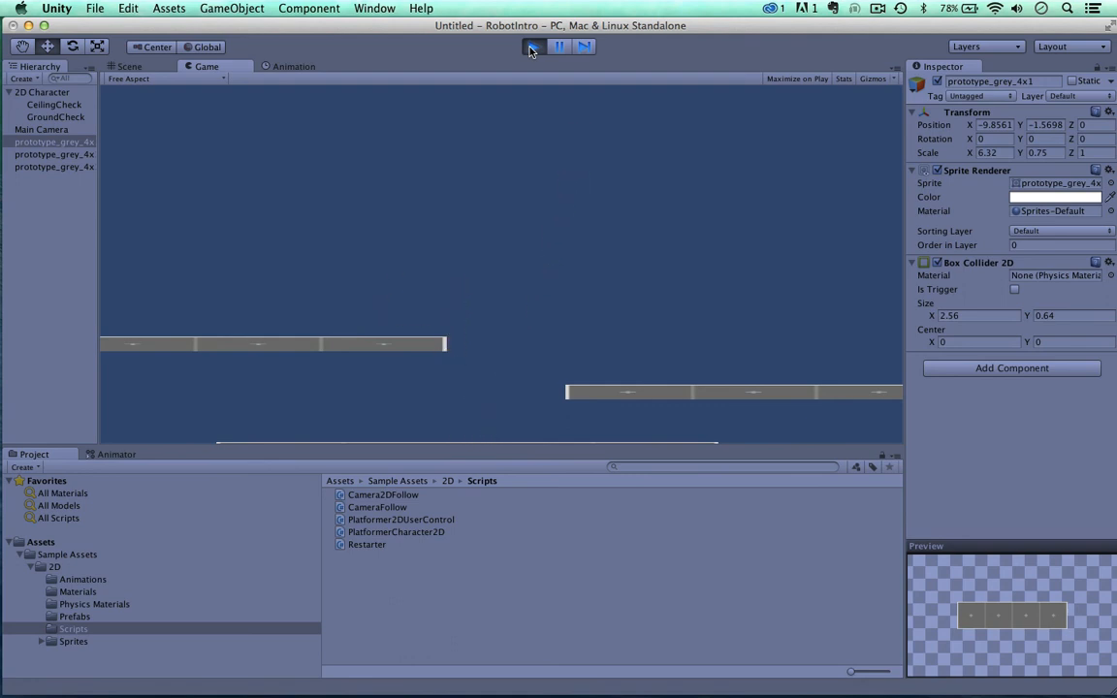